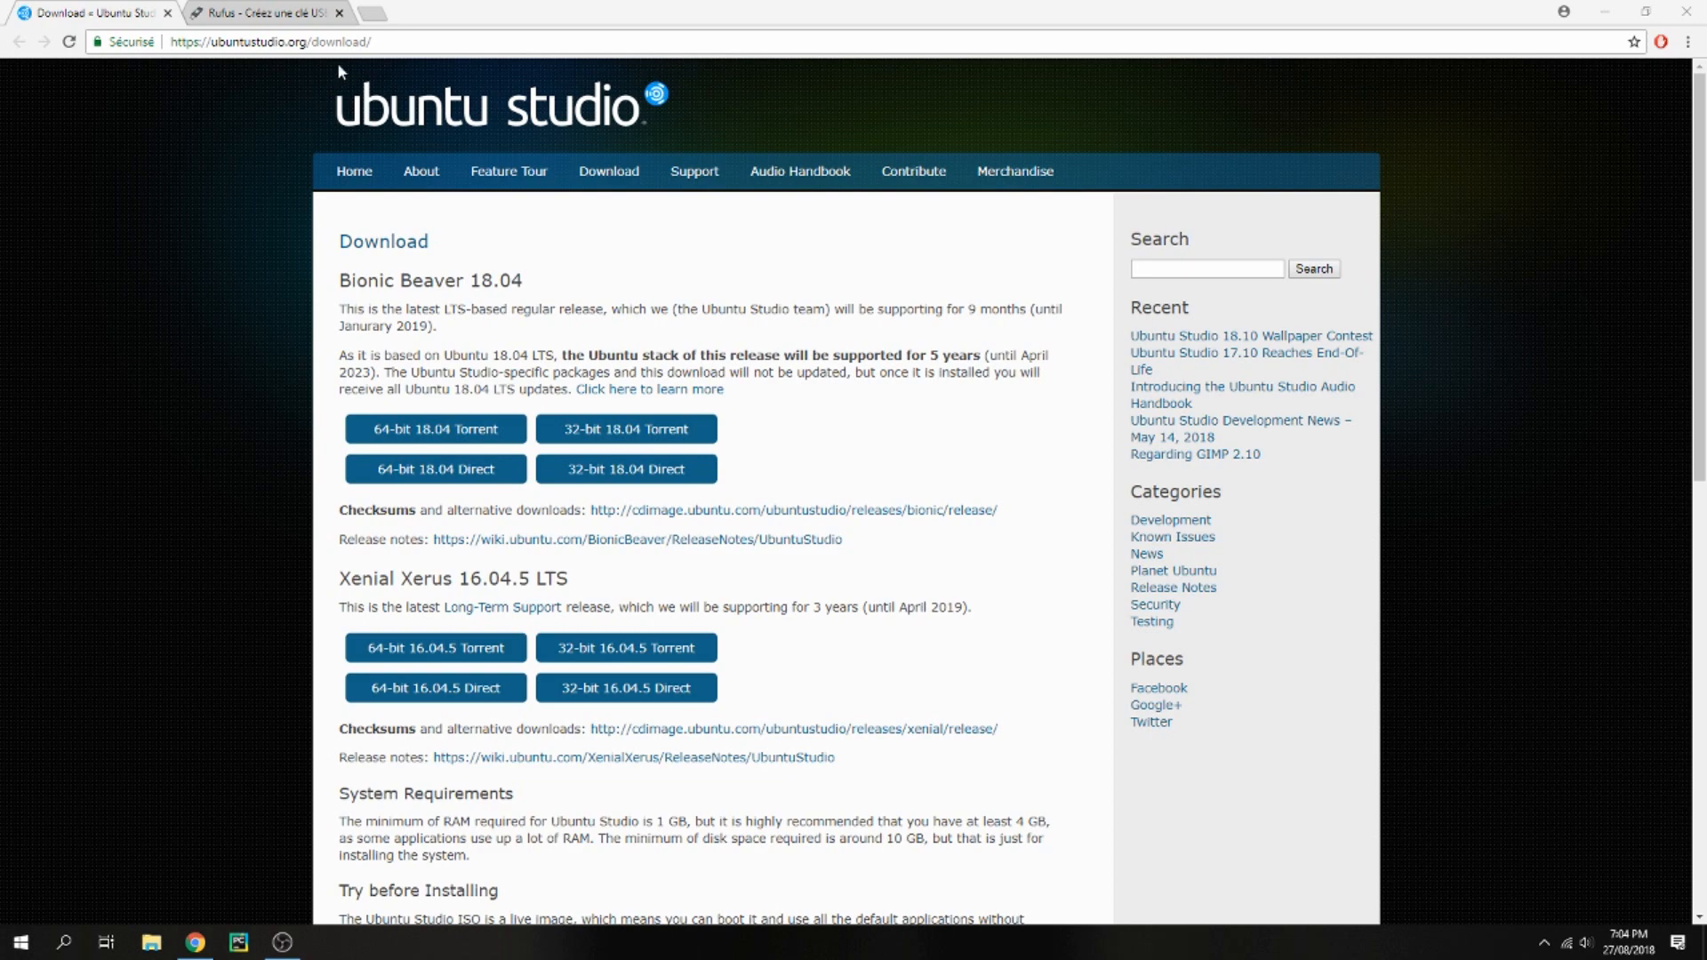
Start downloading the 64-bit Ubuntu Studio 18.04 direct ISO, then cancel that download
click(288, 42)
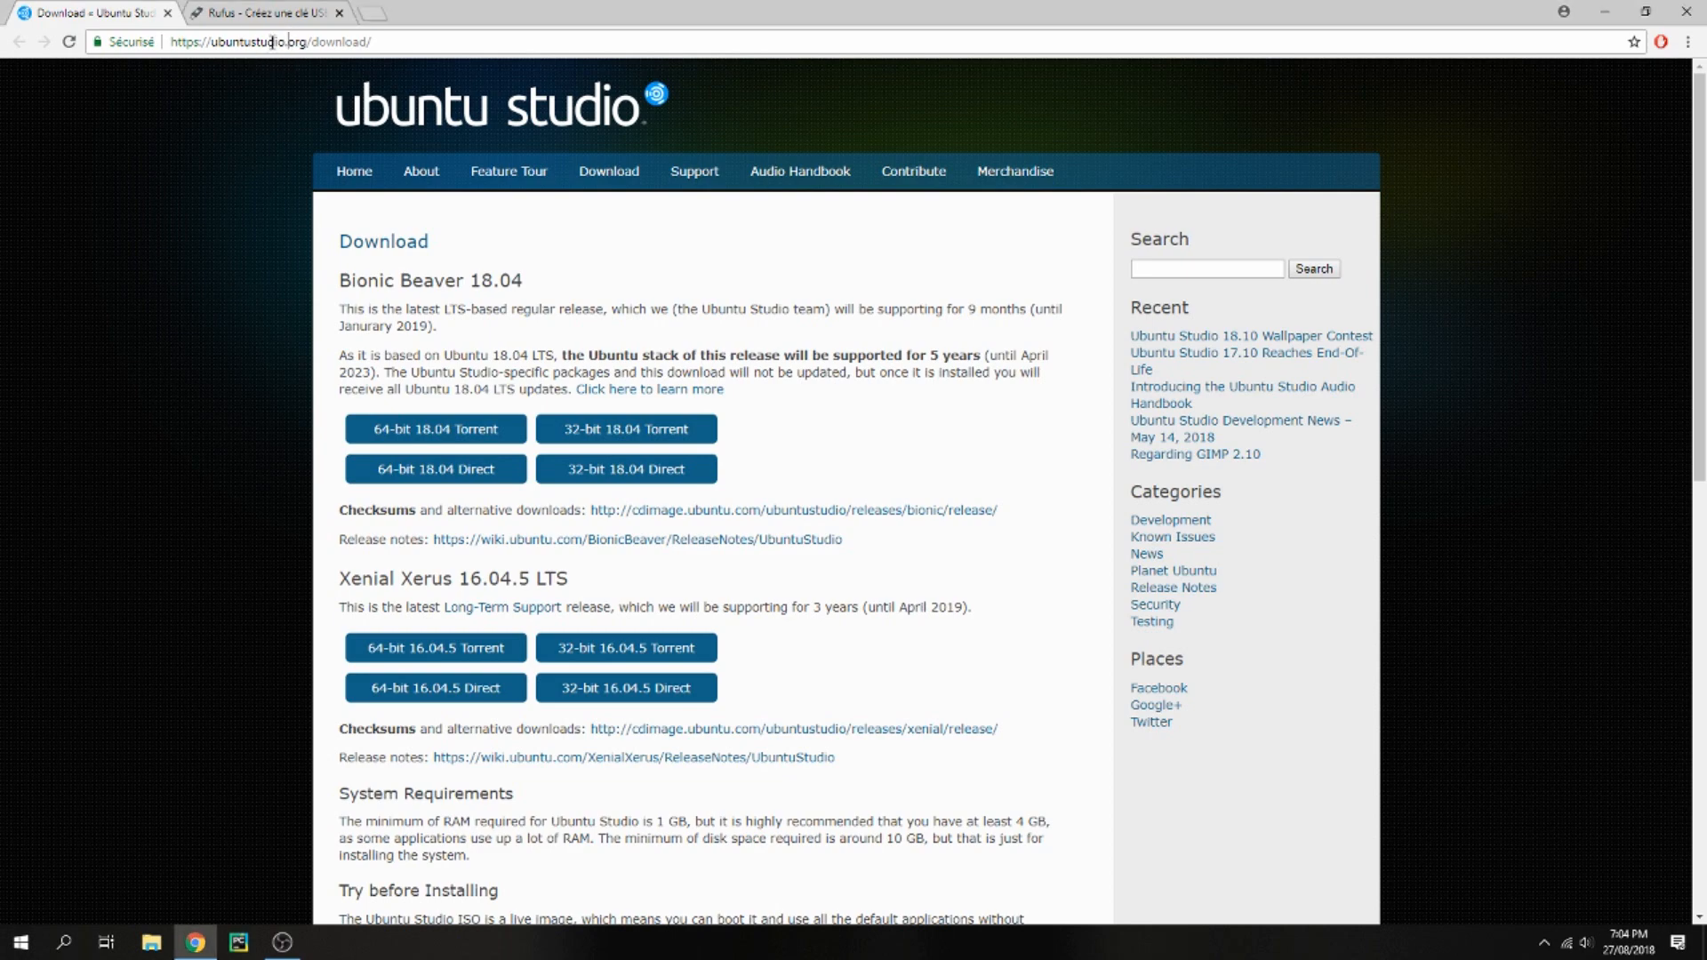
double_click(272, 42)
double_click(298, 43)
click(418, 474)
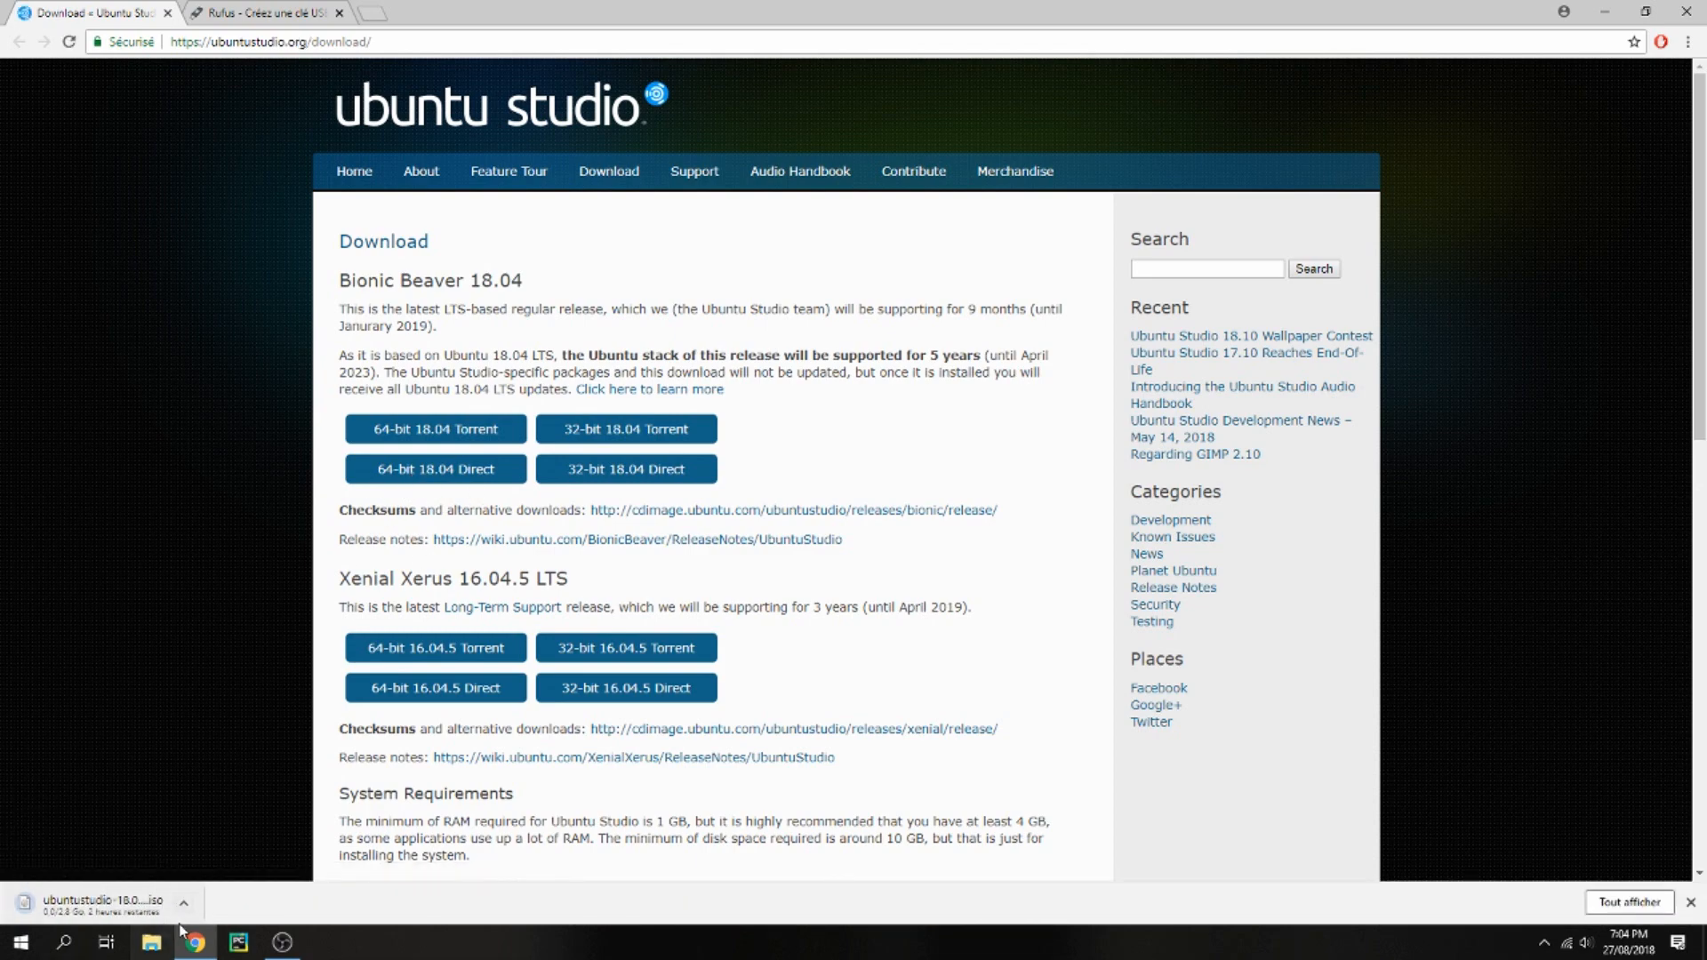
click(183, 903)
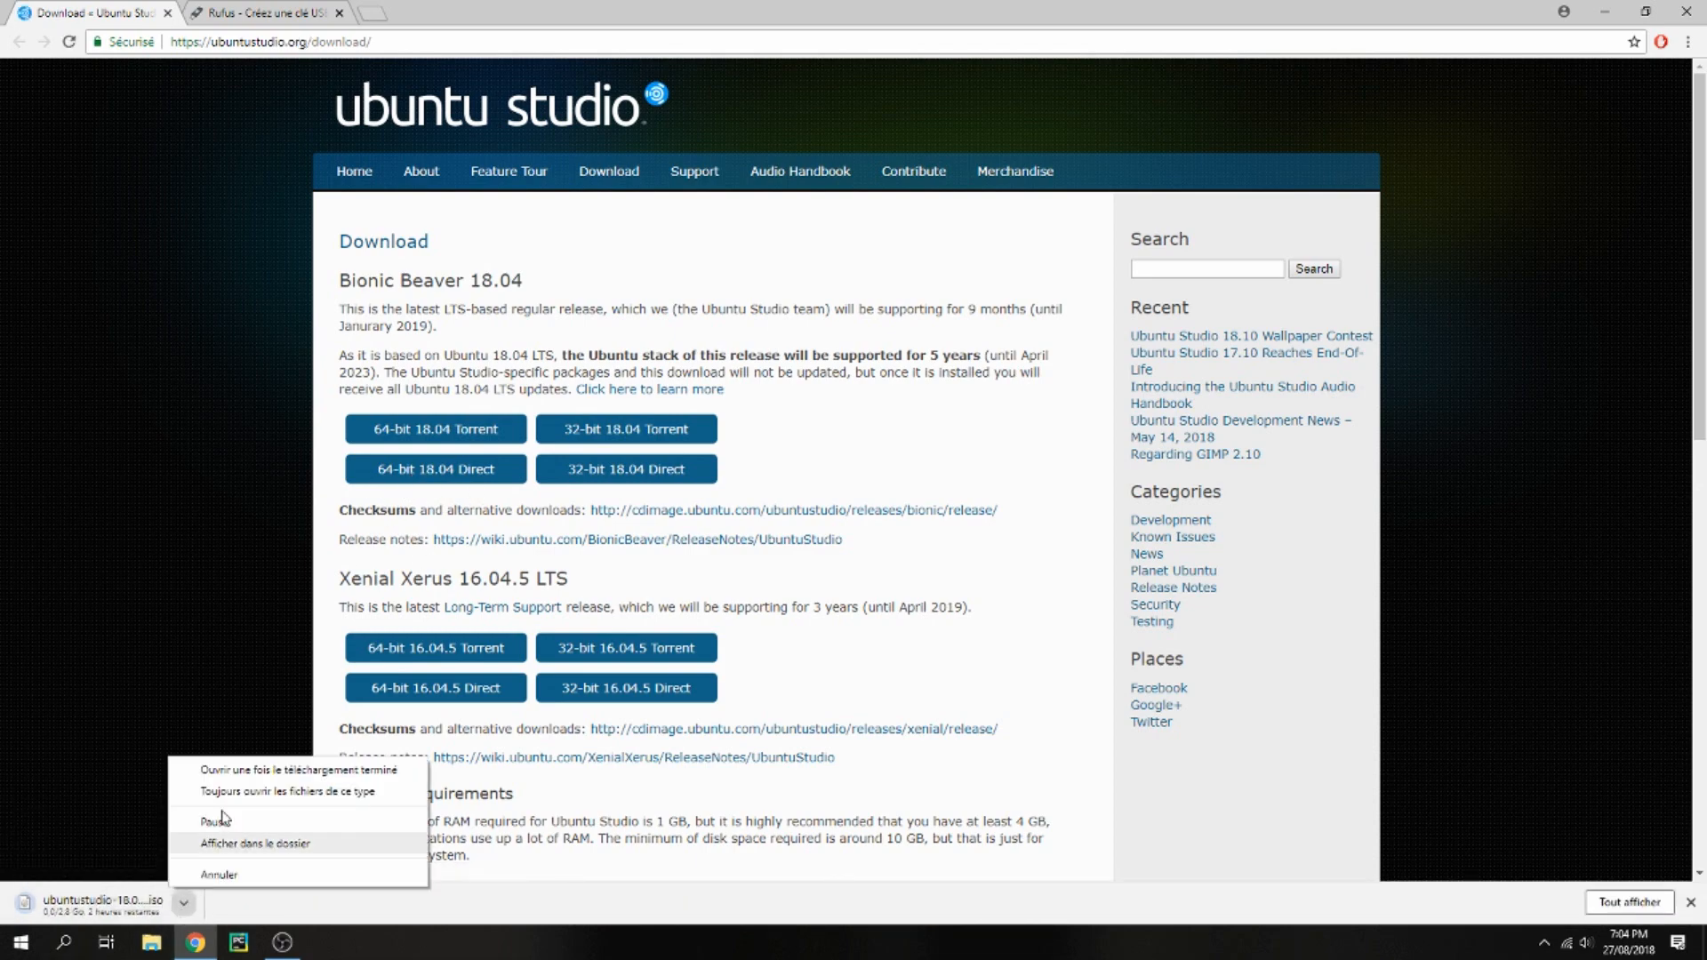
click(219, 876)
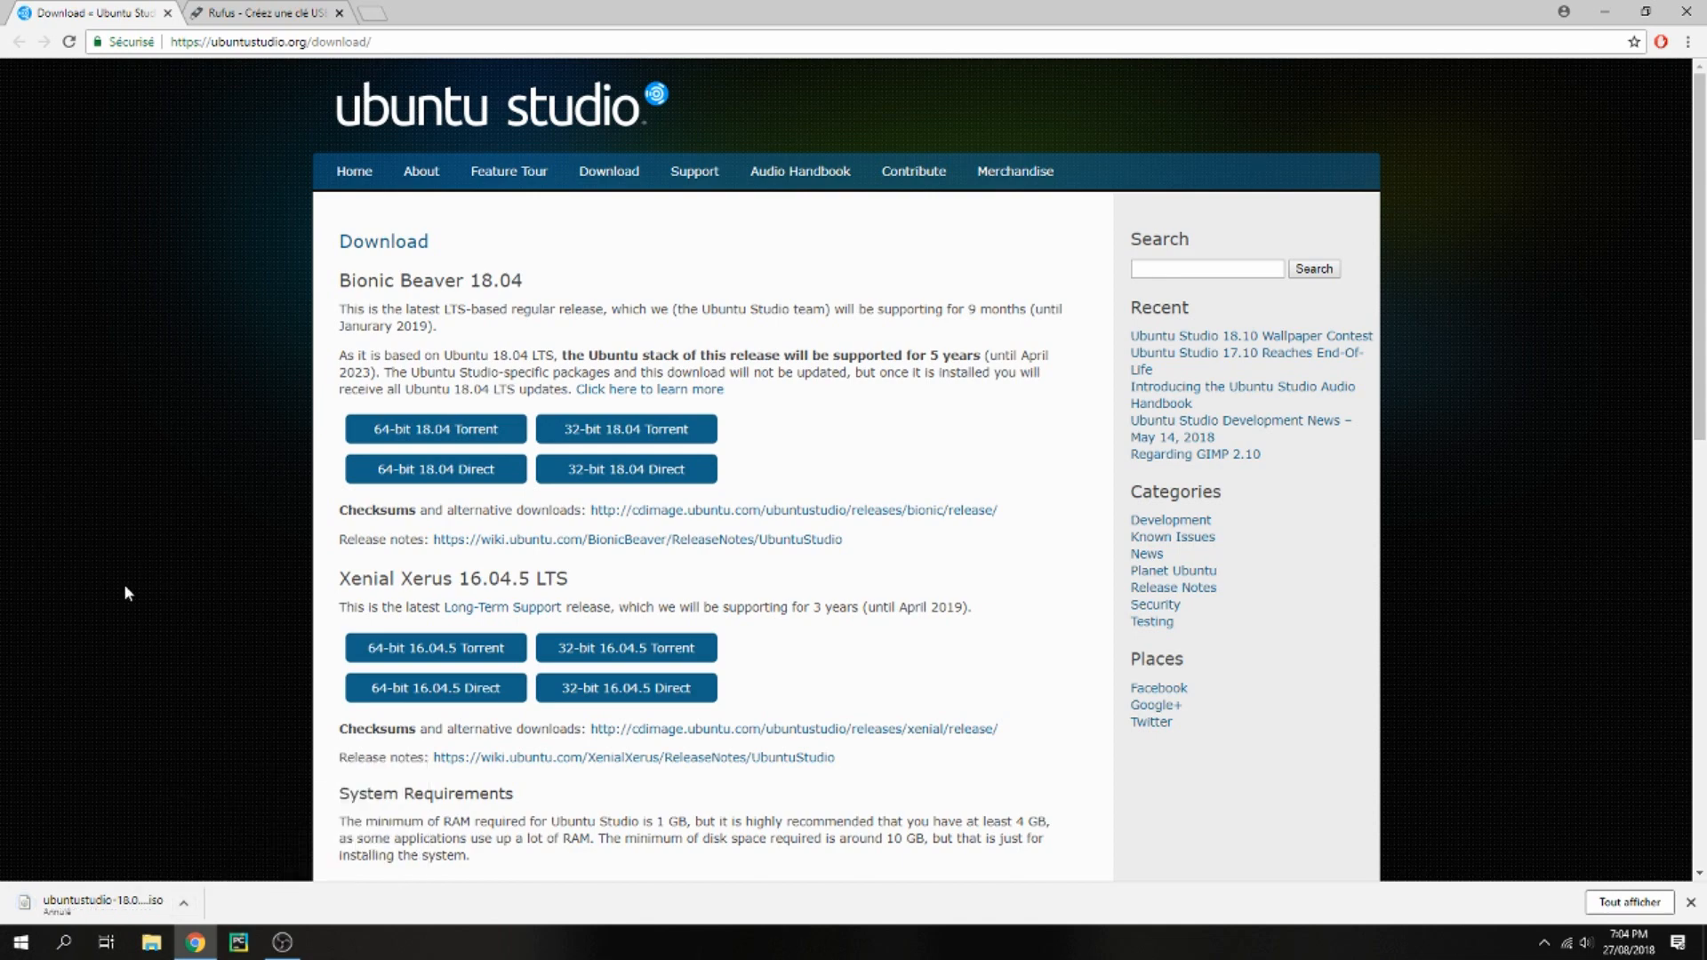
Download Rufus 3.1 from the Rufus website in the second browser tab
click(267, 12)
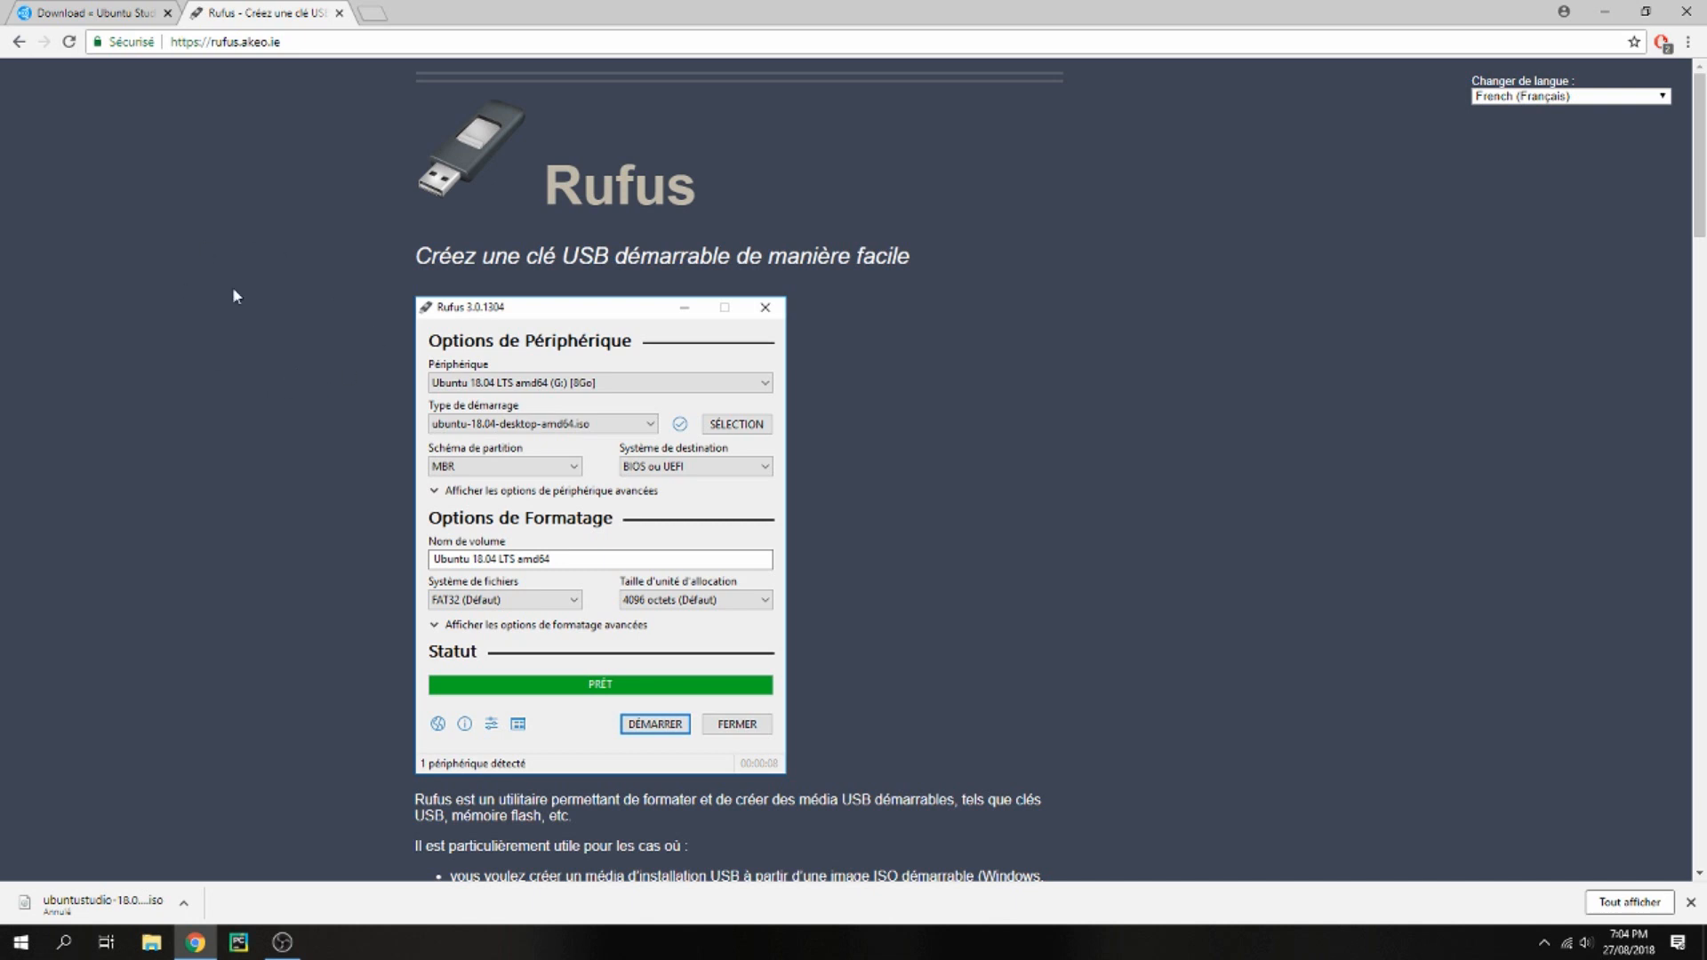
click(233, 44)
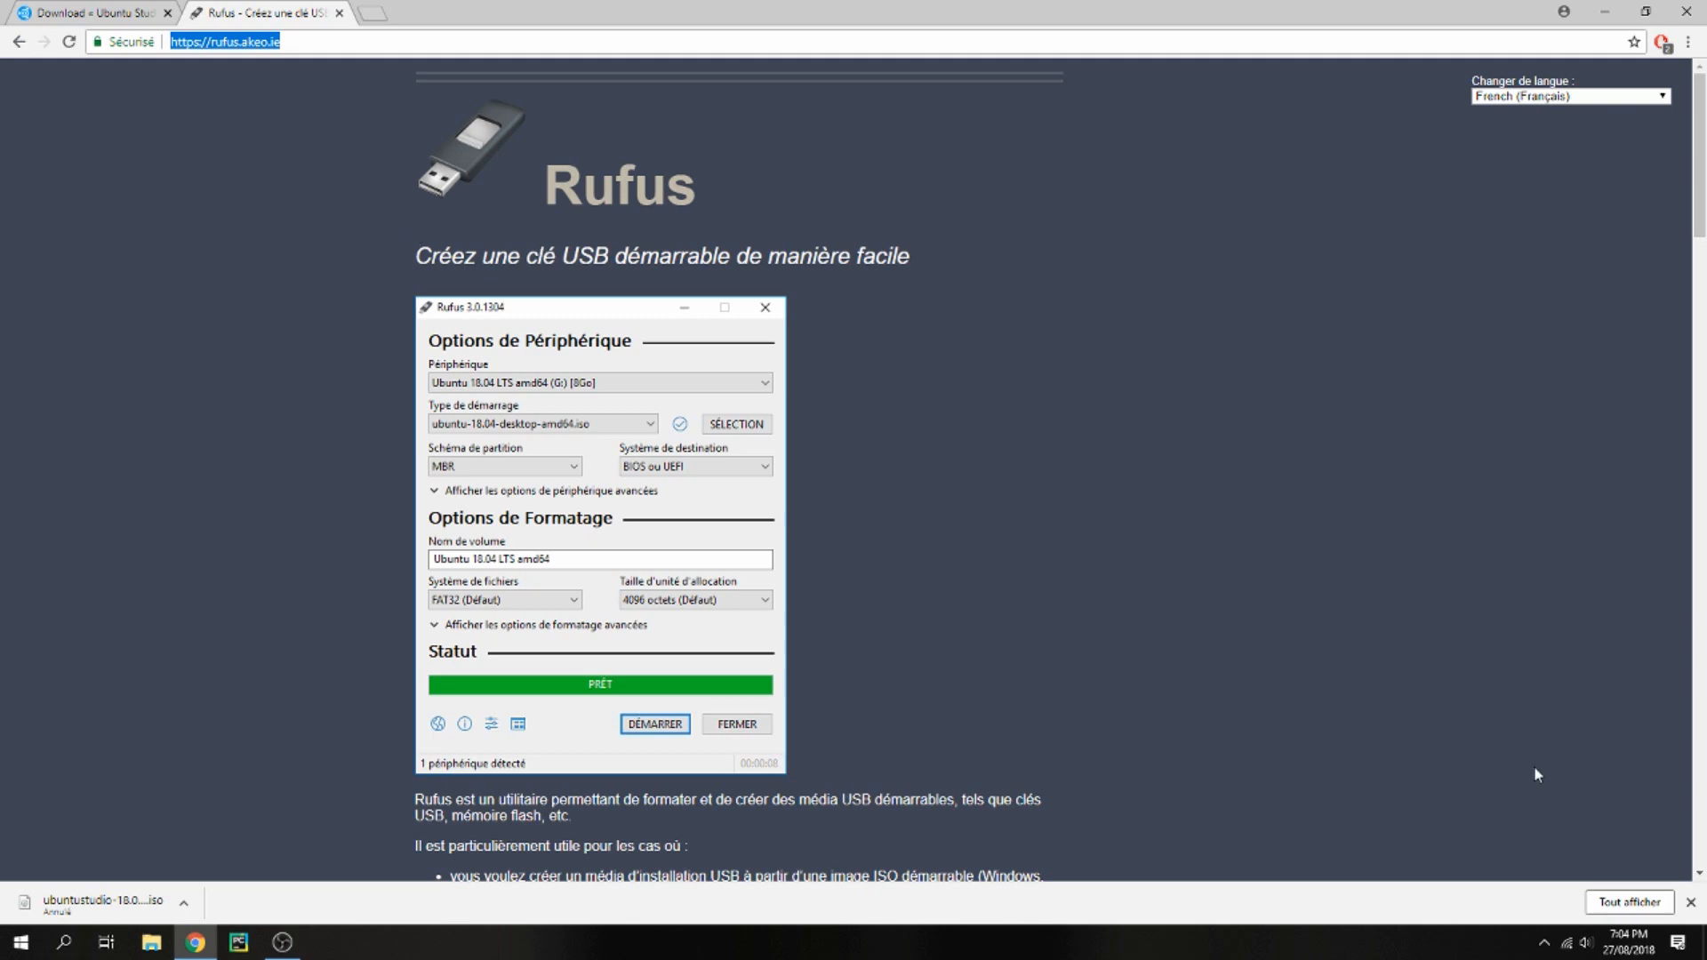
click(1687, 902)
scroll(534, 578, down, 8)
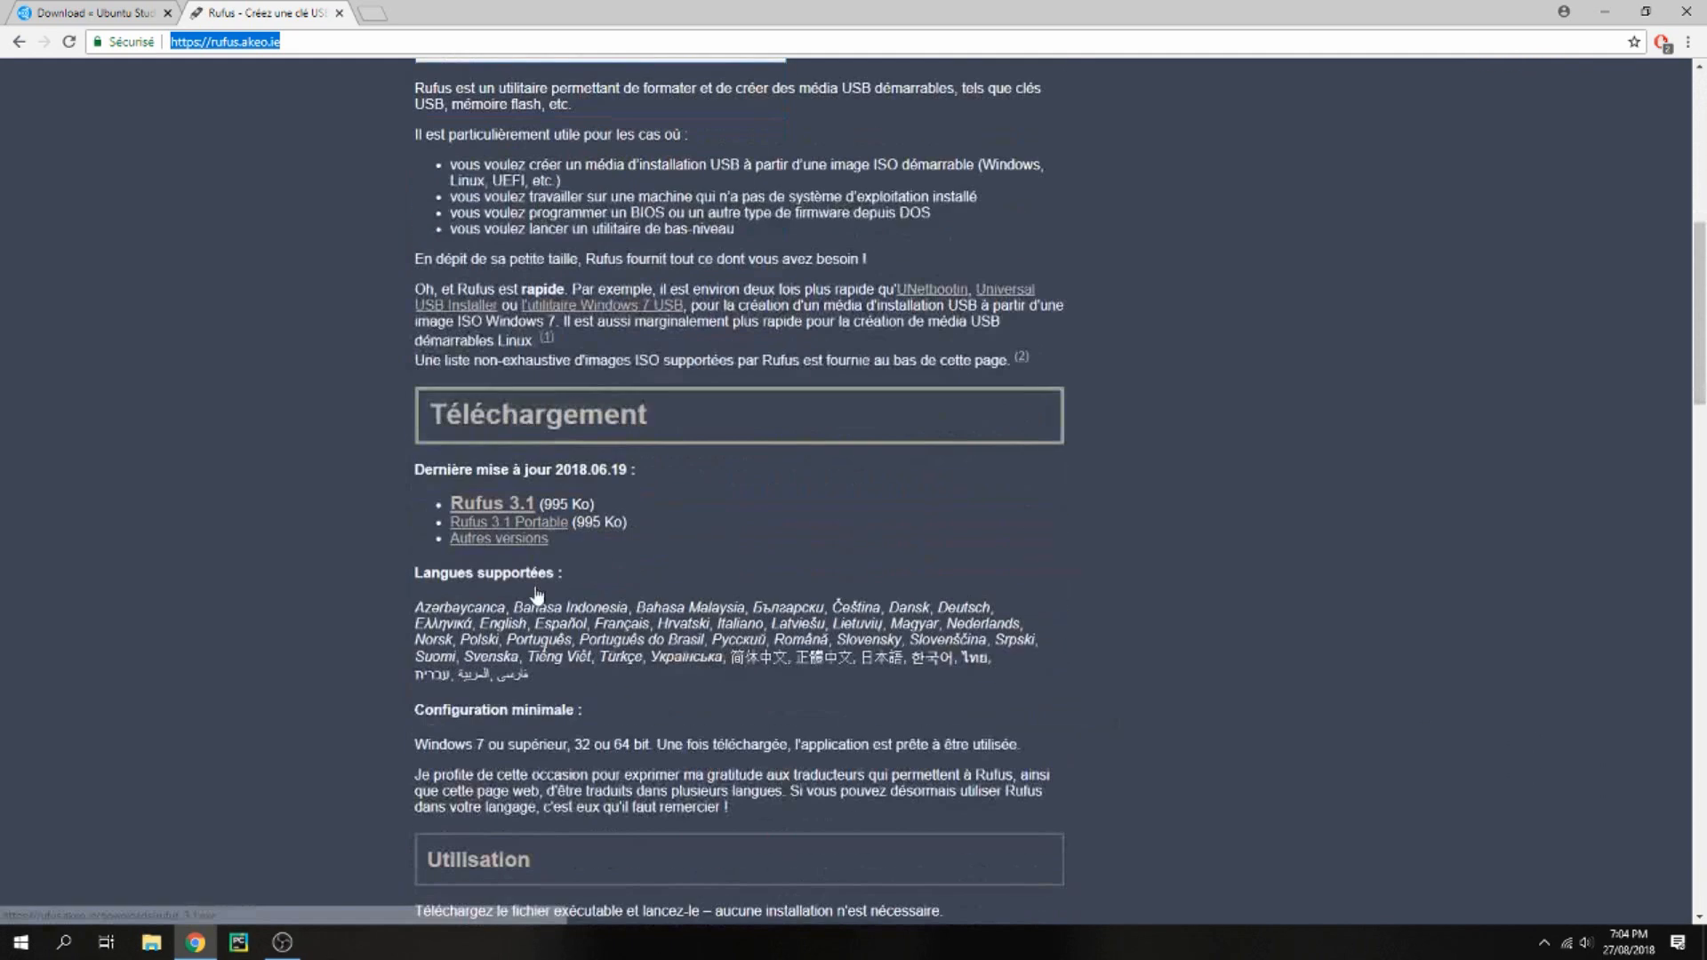
click(480, 508)
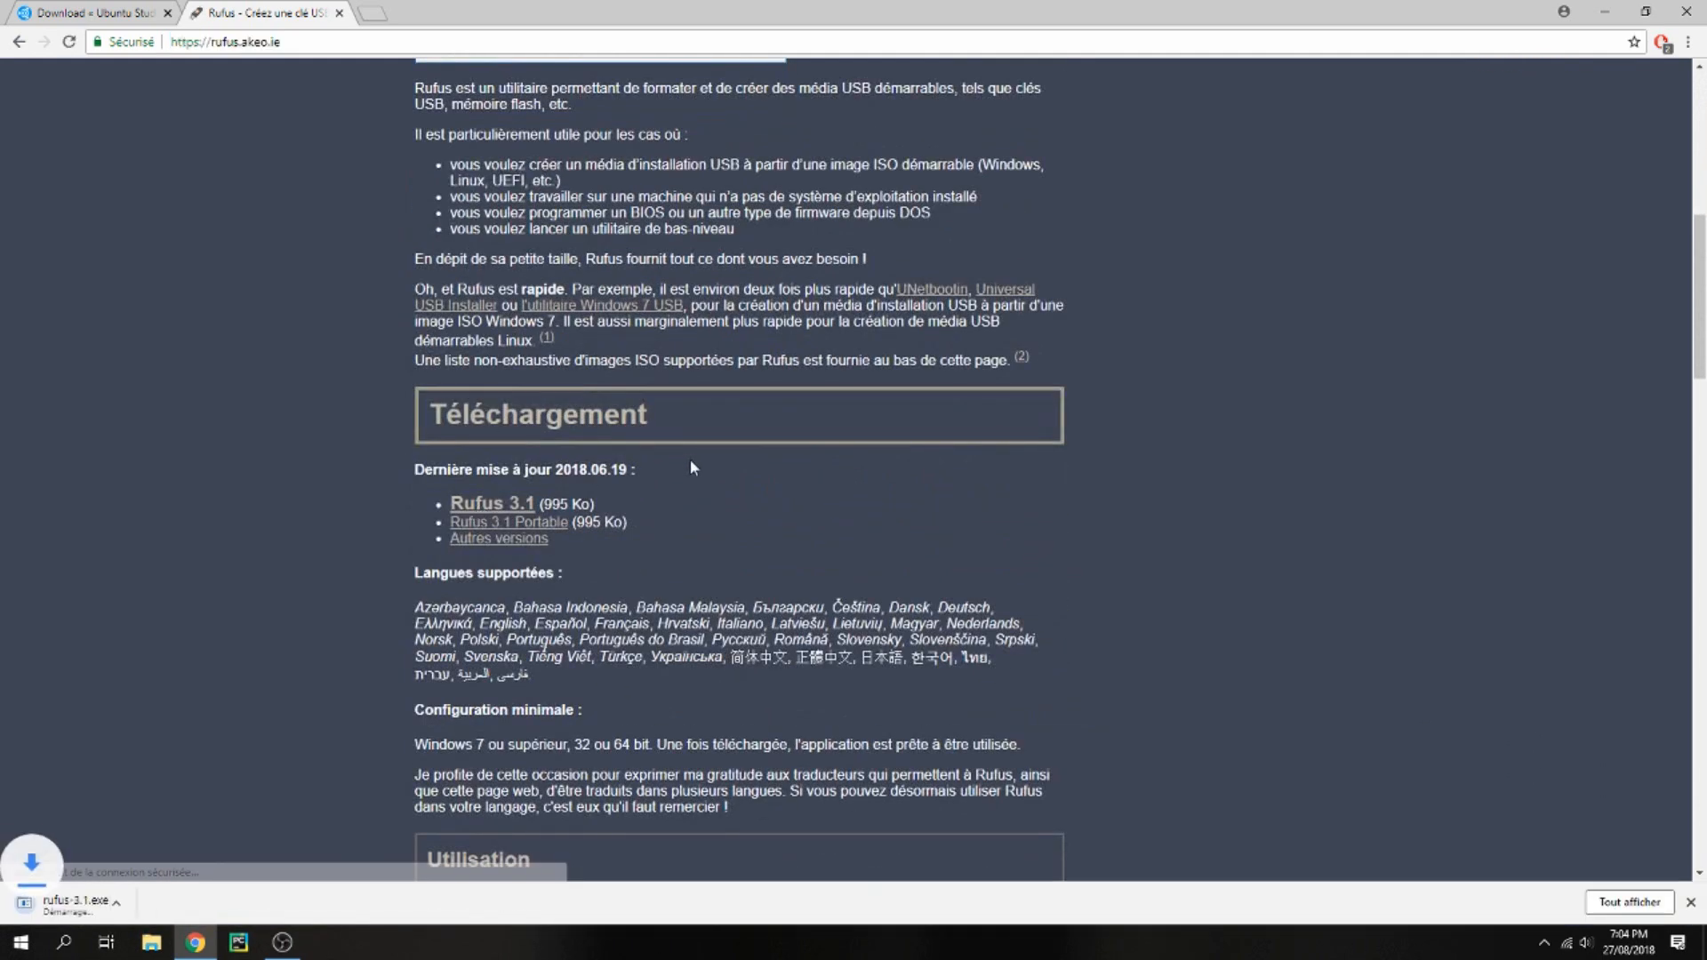
Launch the downloaded rufus-3.1 executable, dismiss the notification and minimize the browser
click(92, 907)
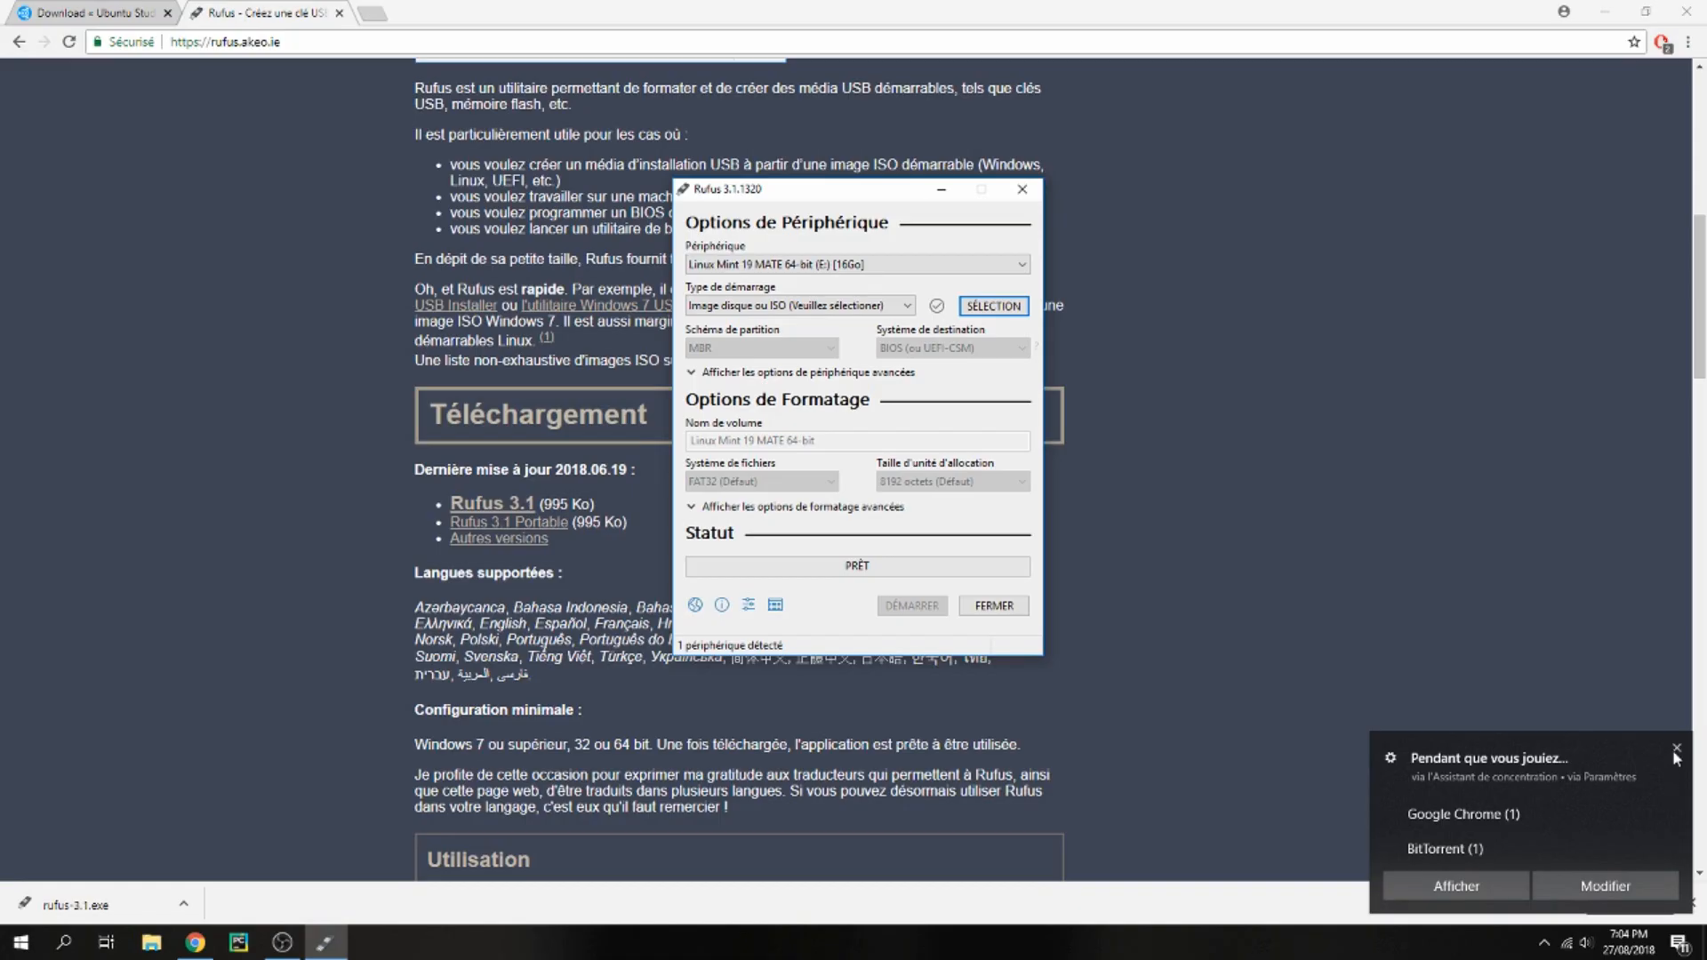
click(1677, 752)
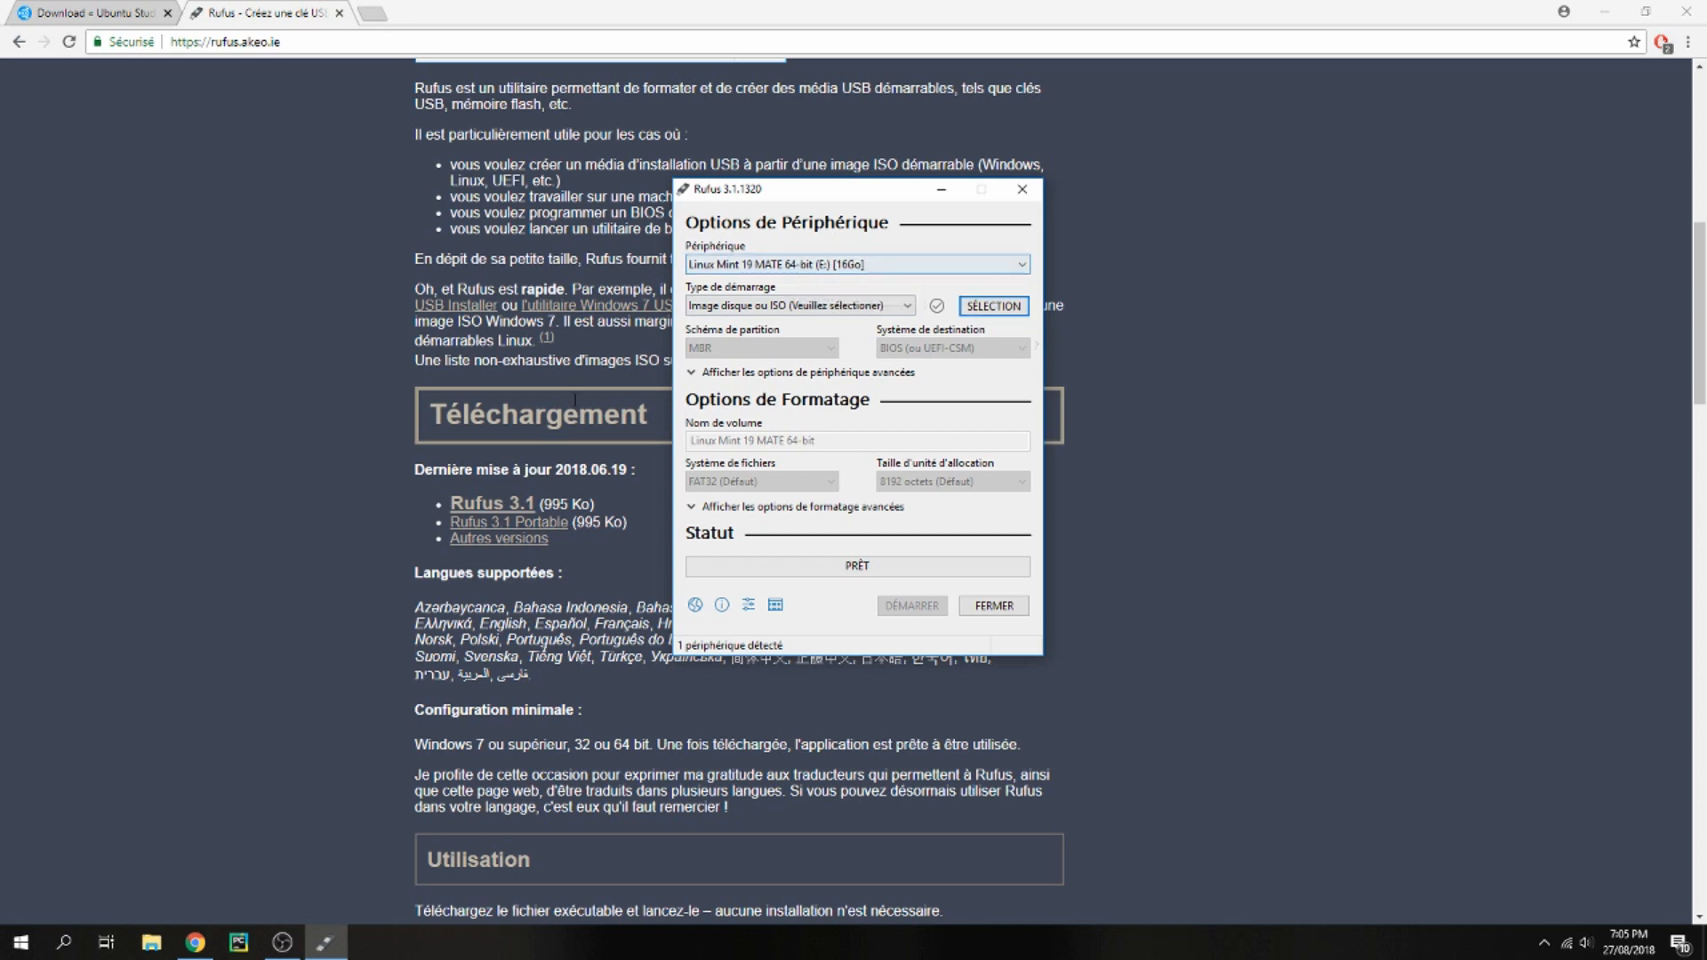
click(326, 942)
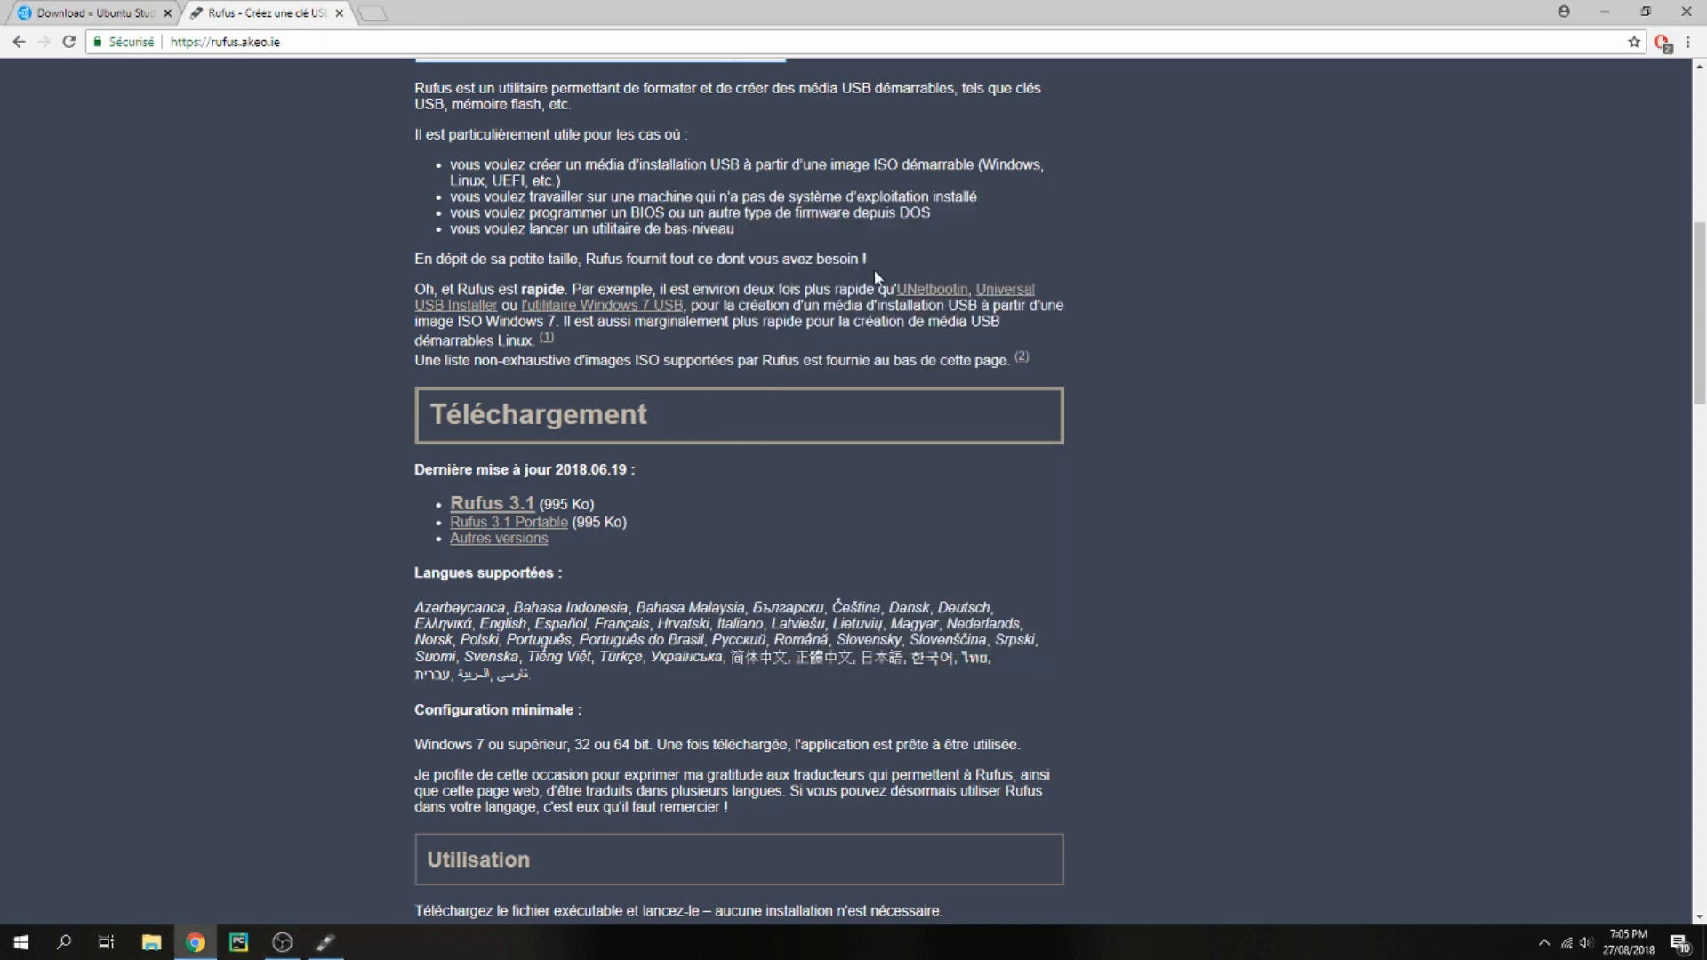
click(1676, 8)
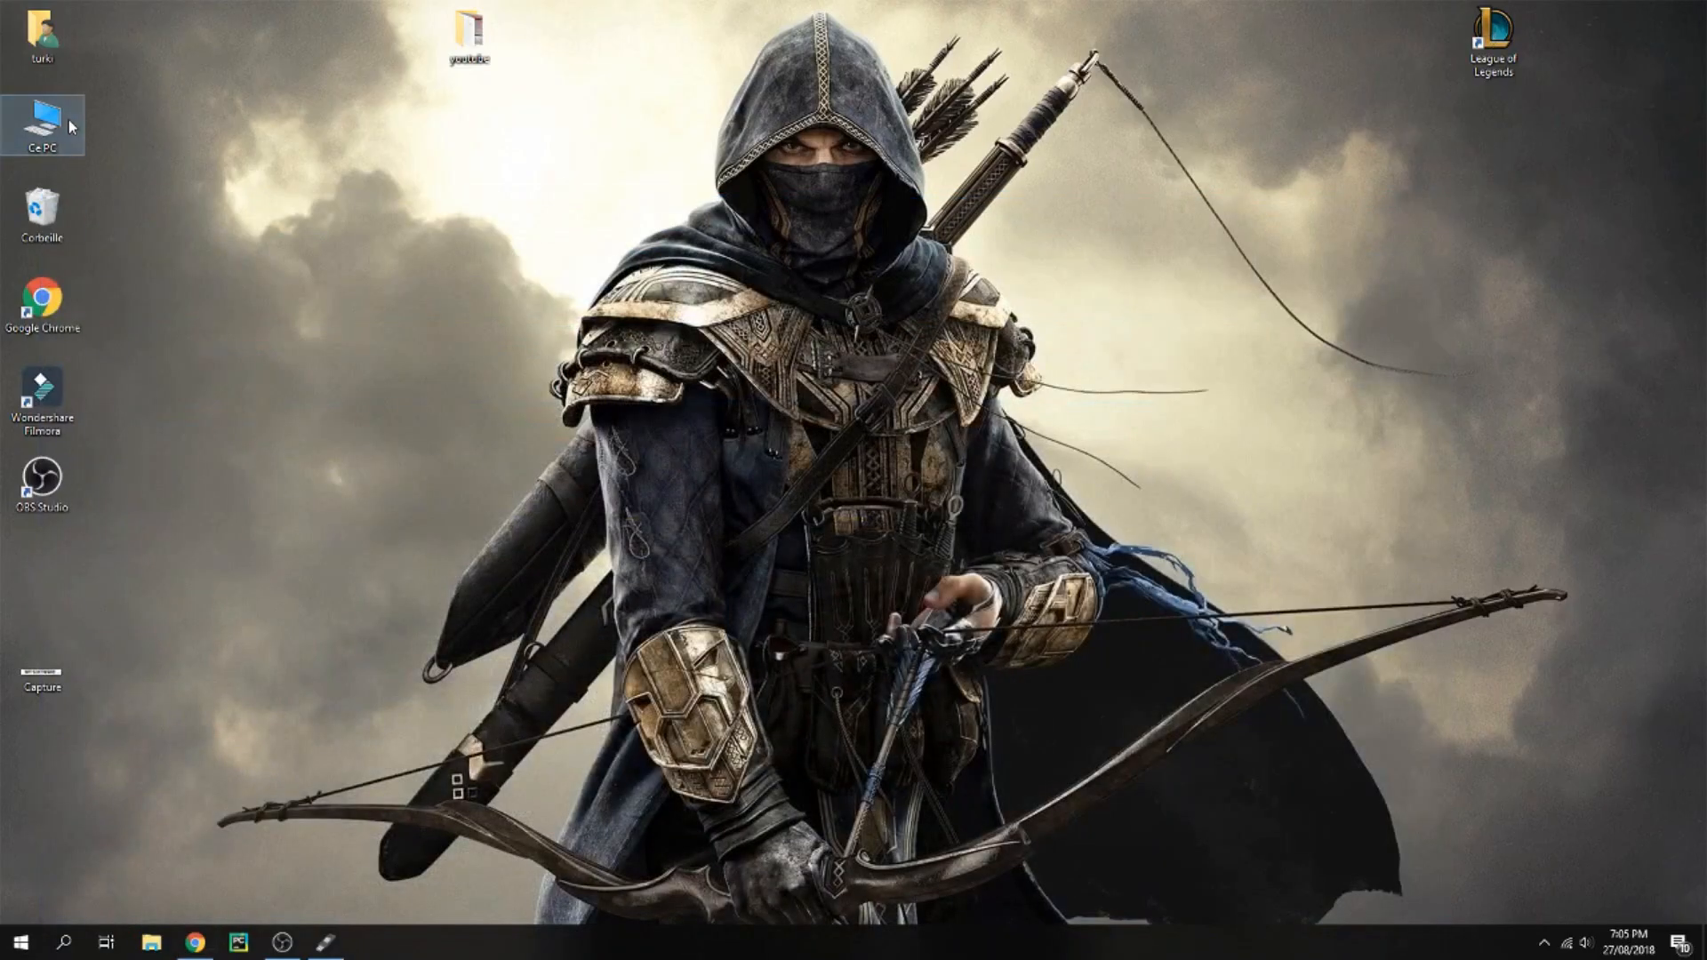
Format the USB drive from This PC with FAT32 quick formatting and close the format dialog
double_click(68, 119)
right_click(1140, 658)
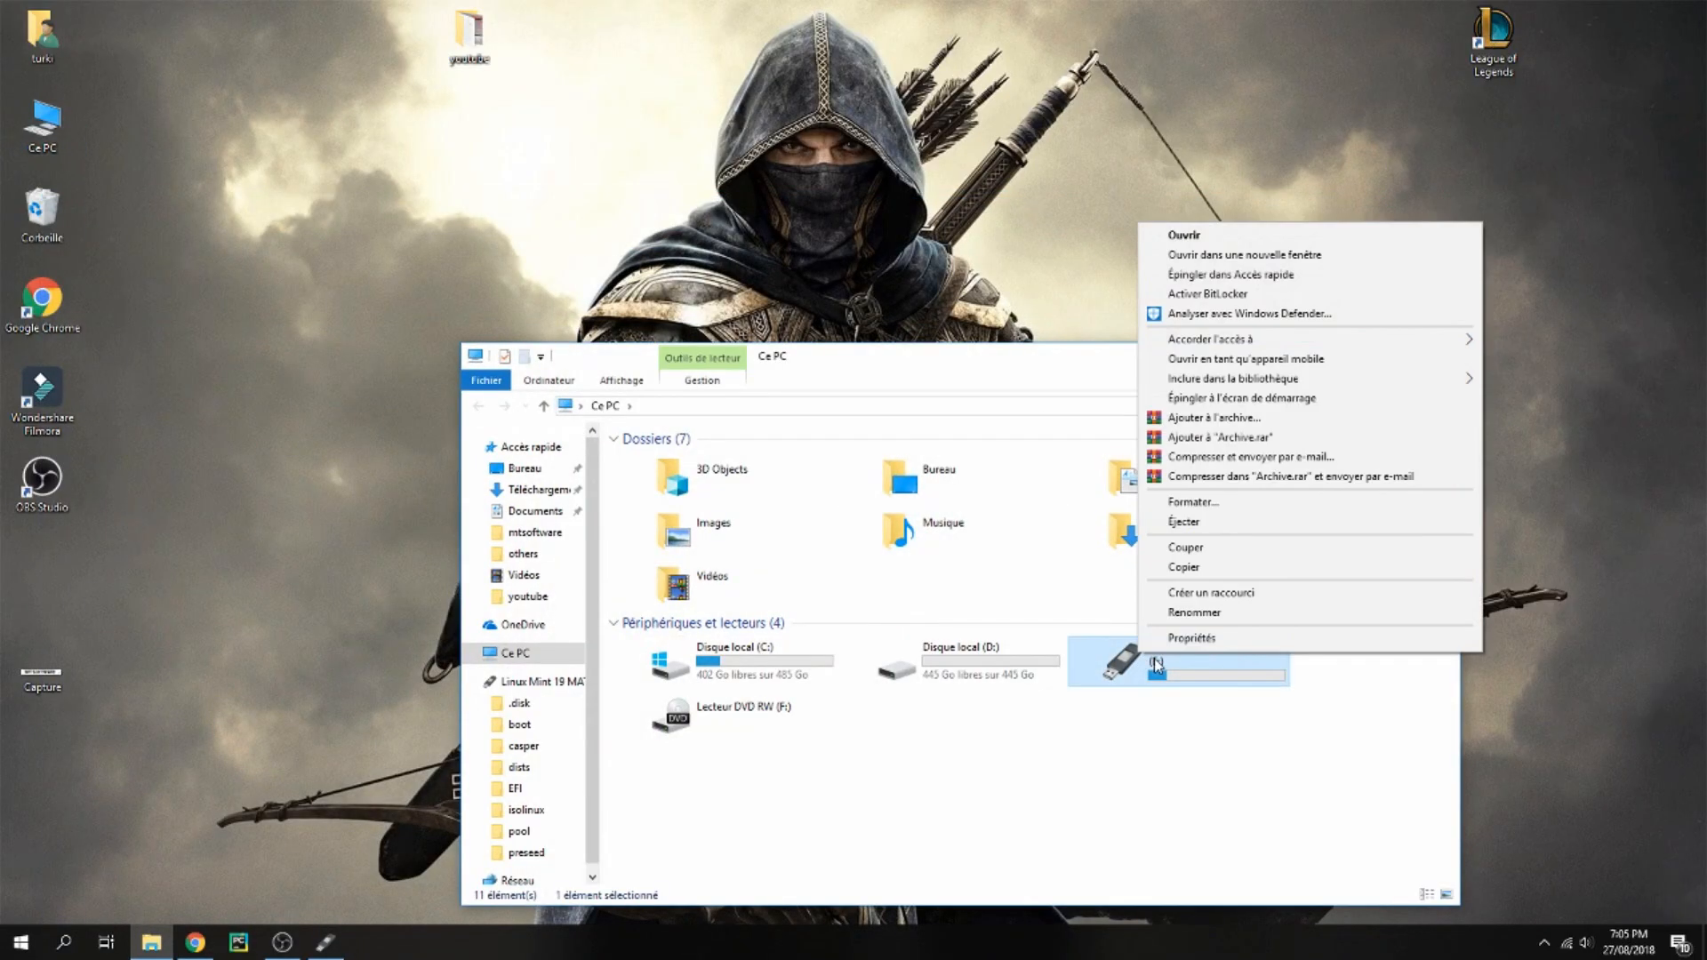
click(1193, 502)
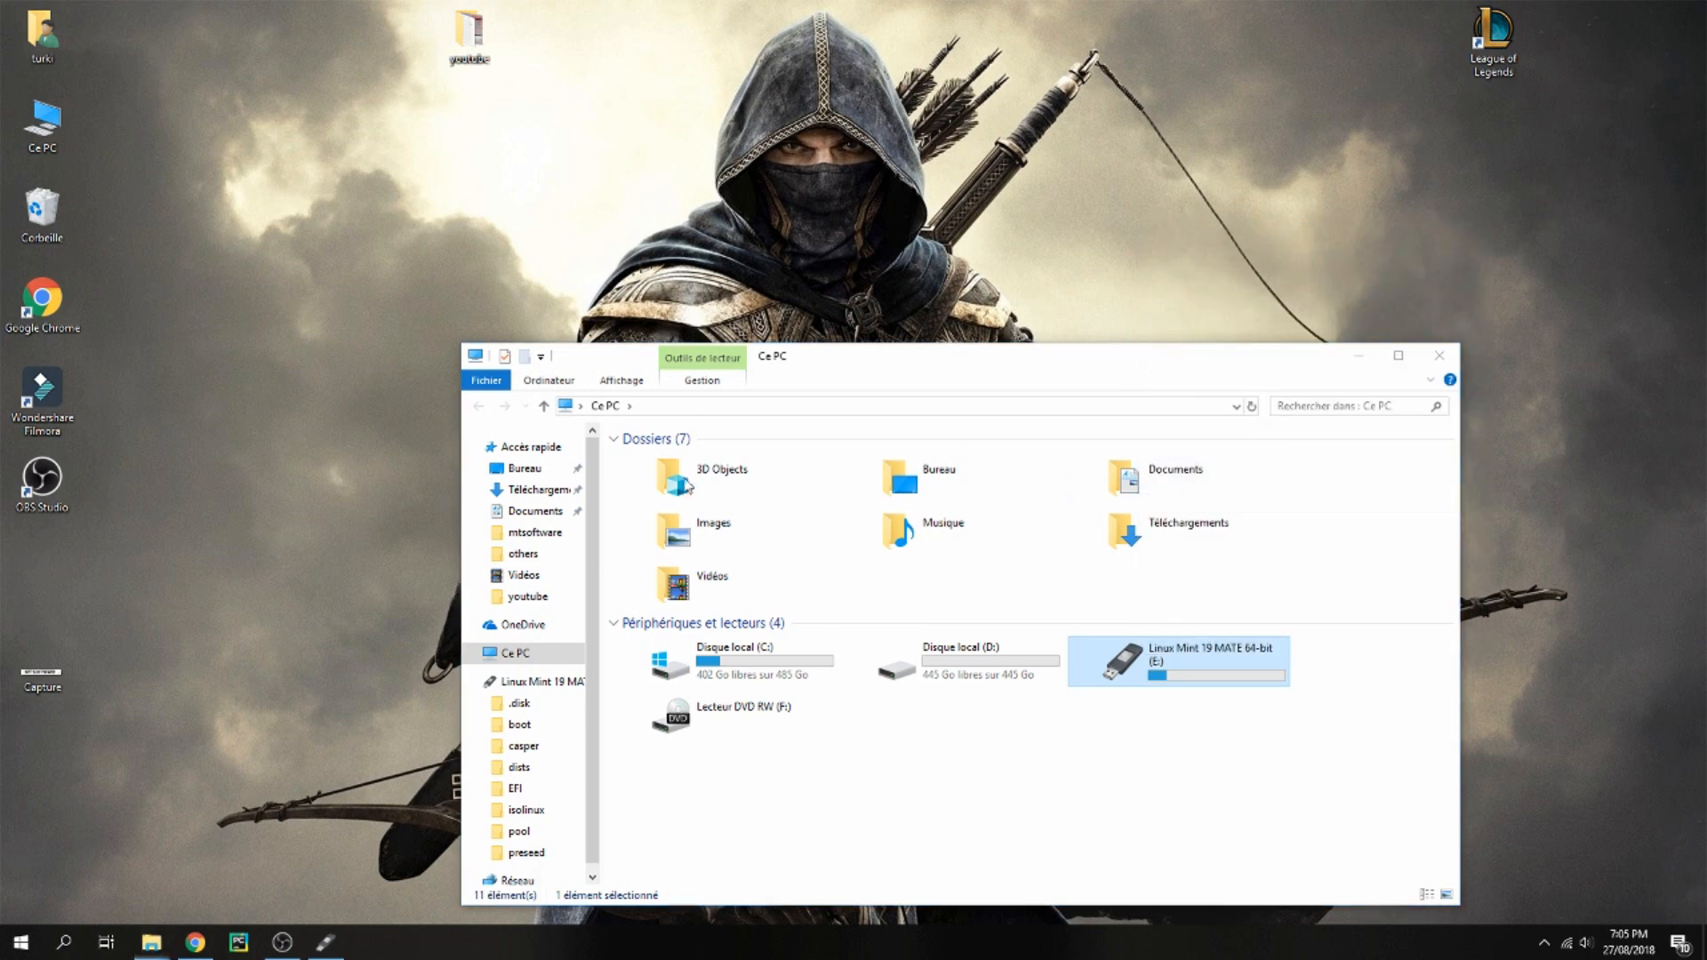
click(667, 881)
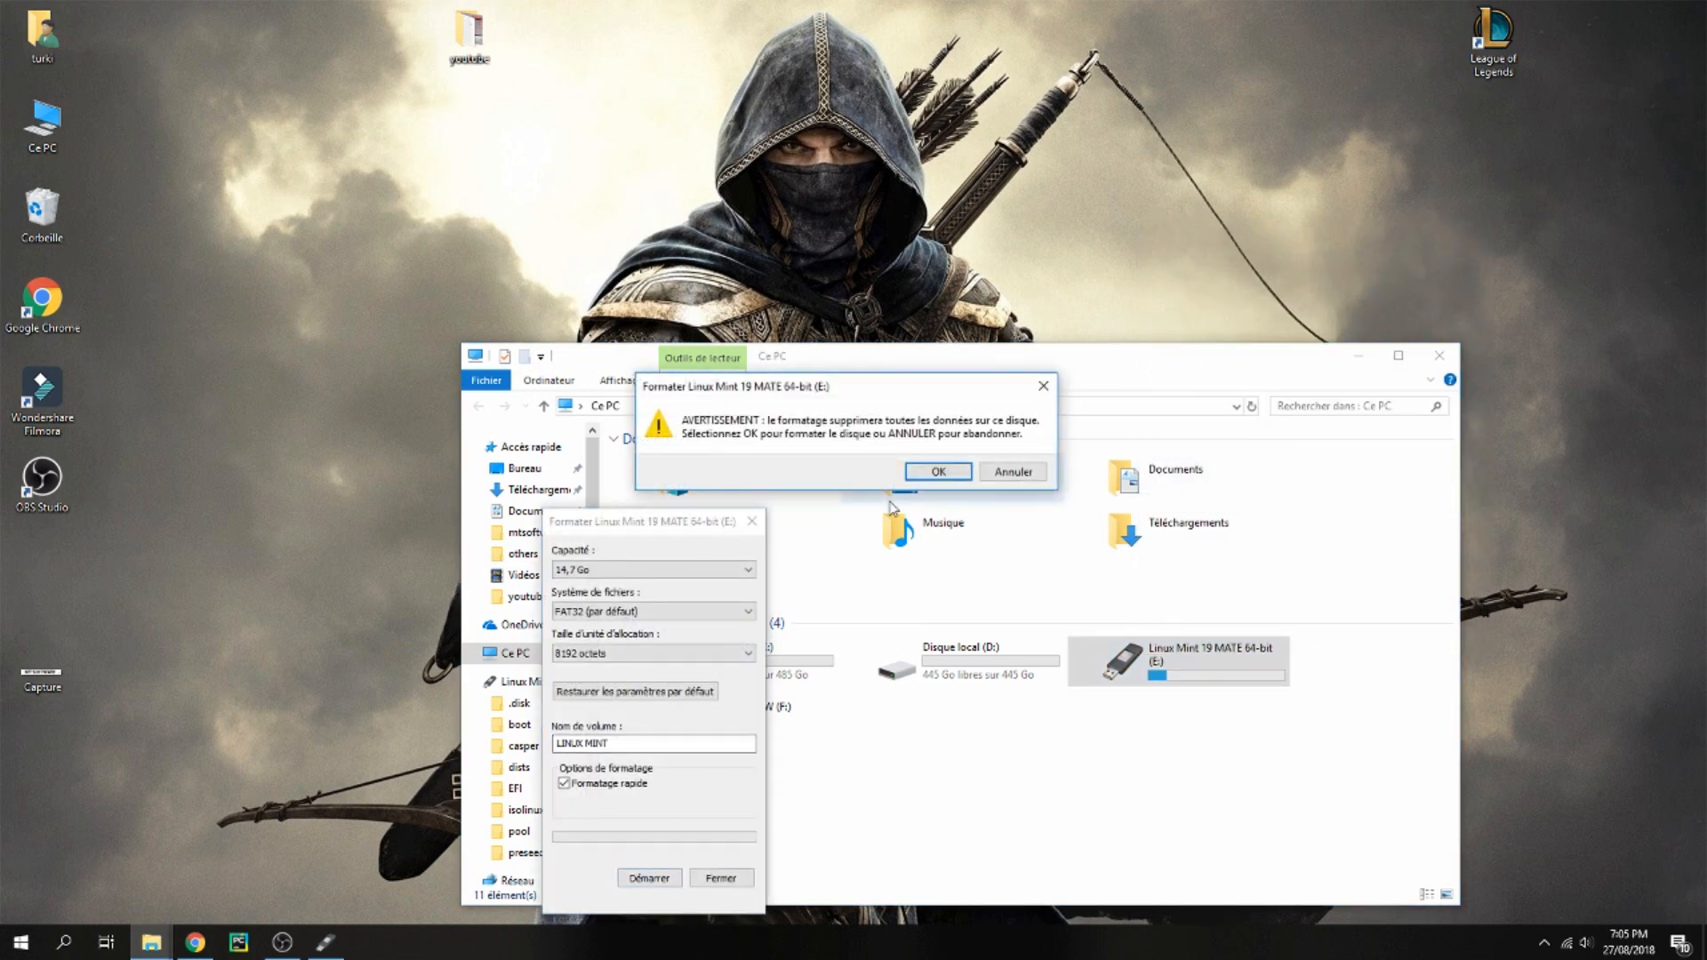
click(919, 478)
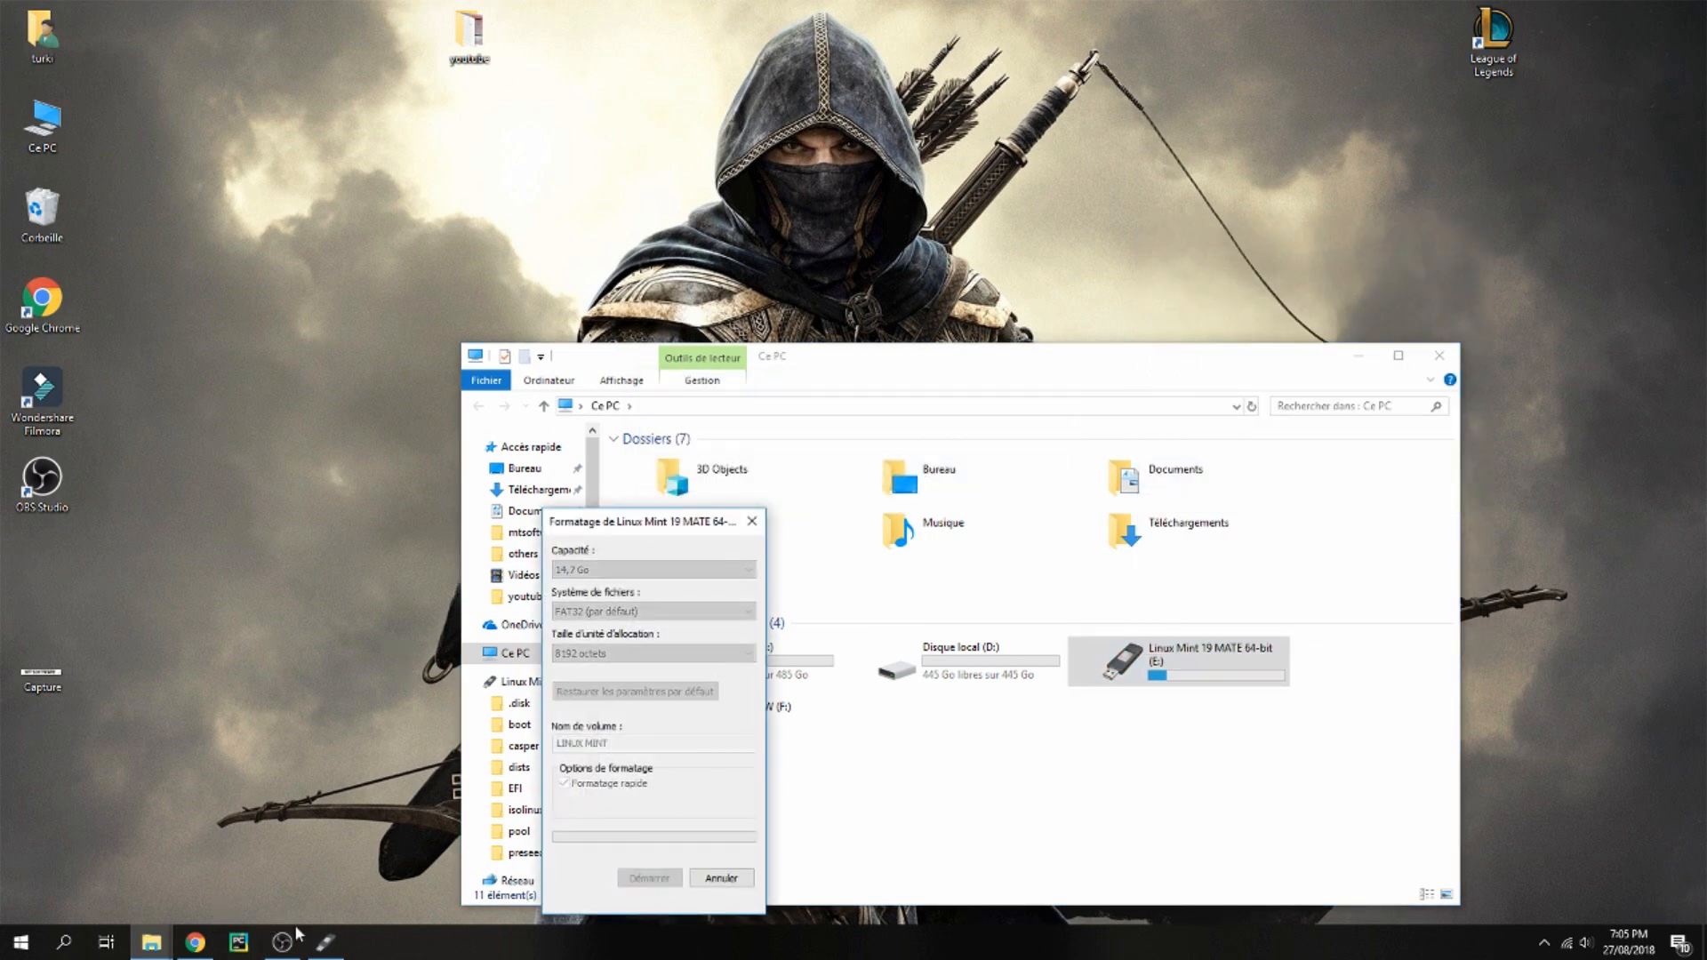
click(325, 942)
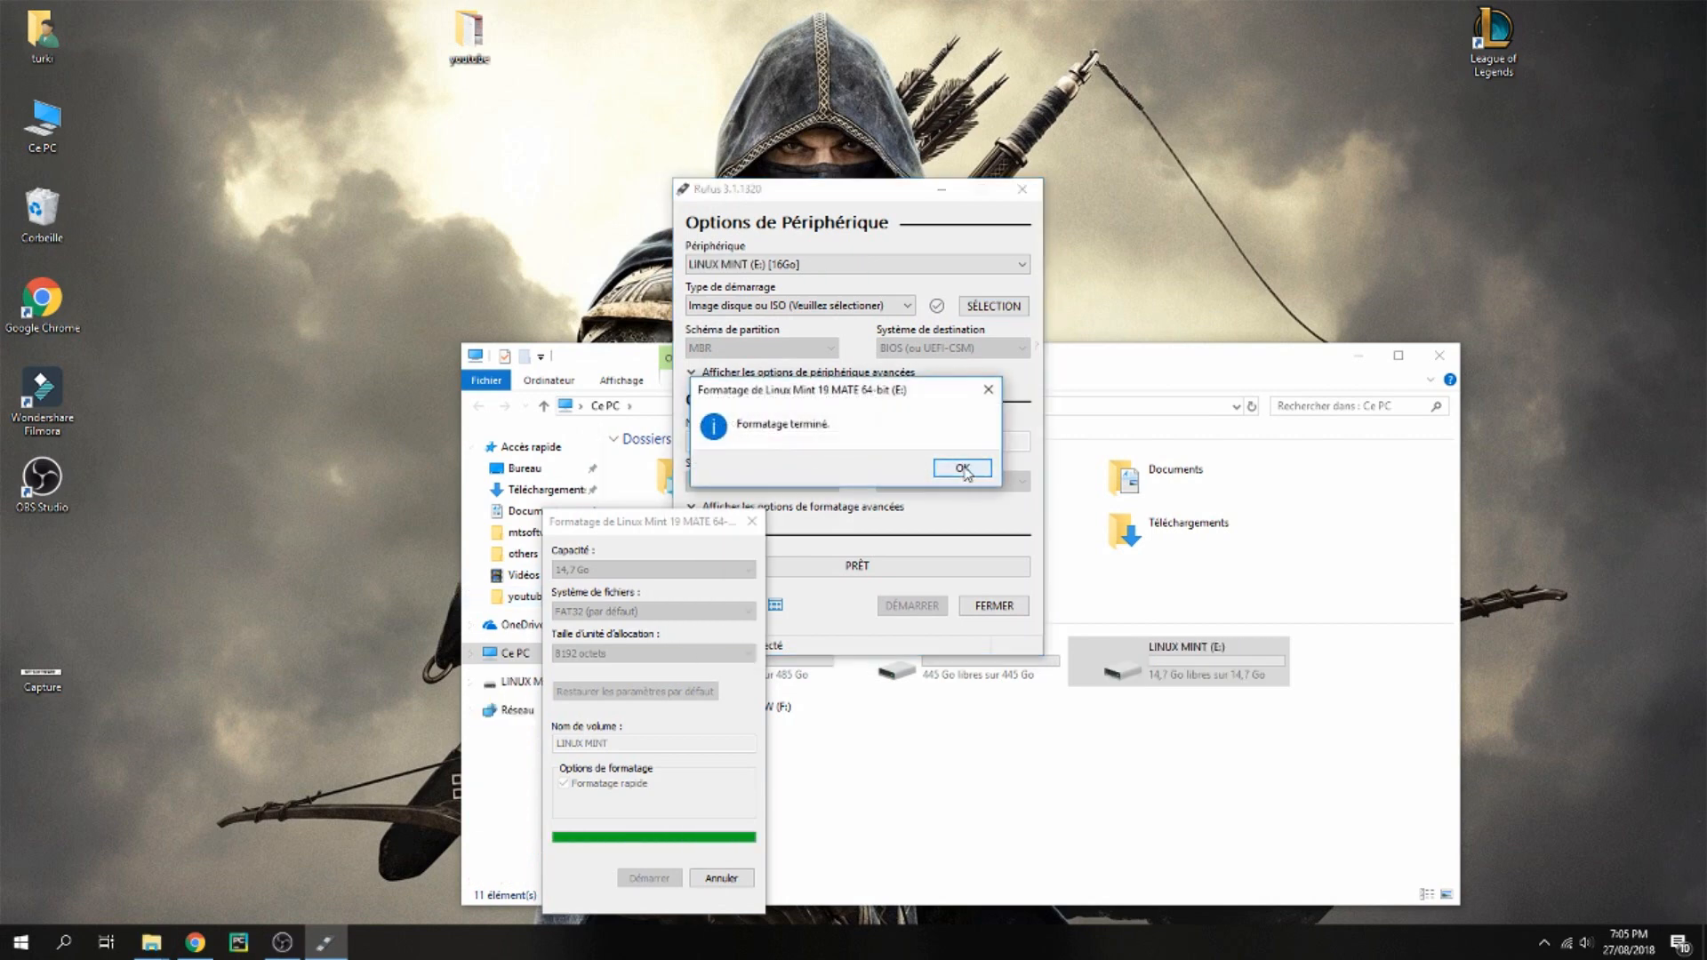
click(963, 468)
click(753, 521)
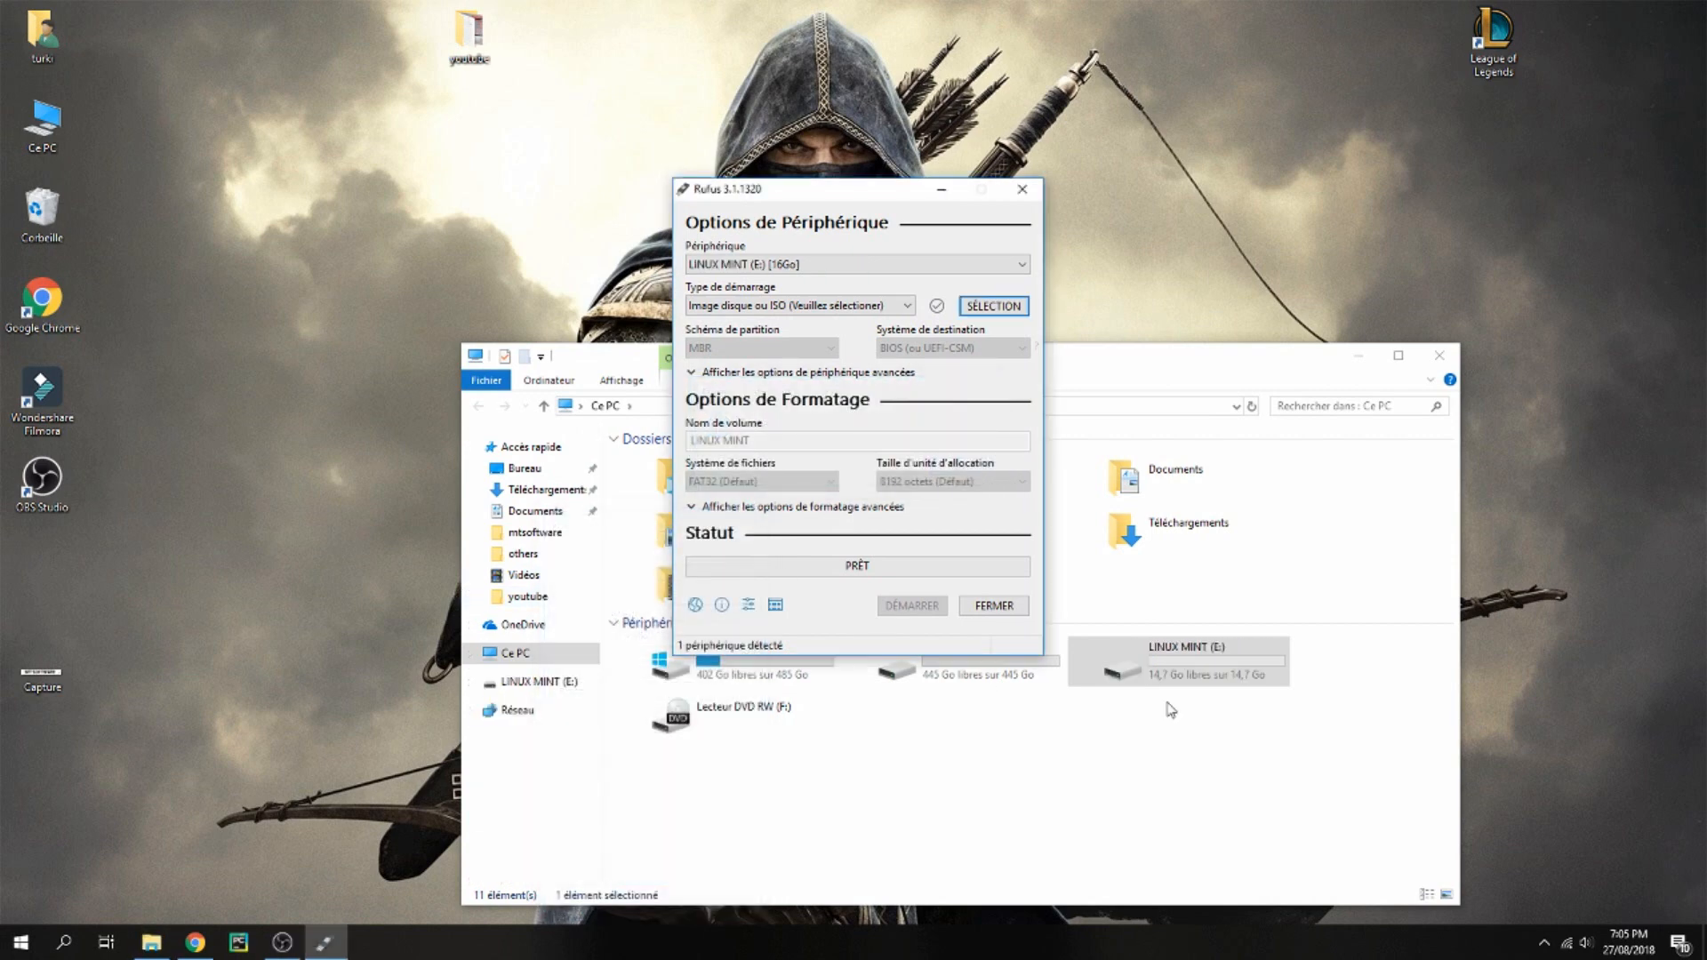
Rename the USB drive as ubuntu stud
click(1145, 653)
click(1147, 654)
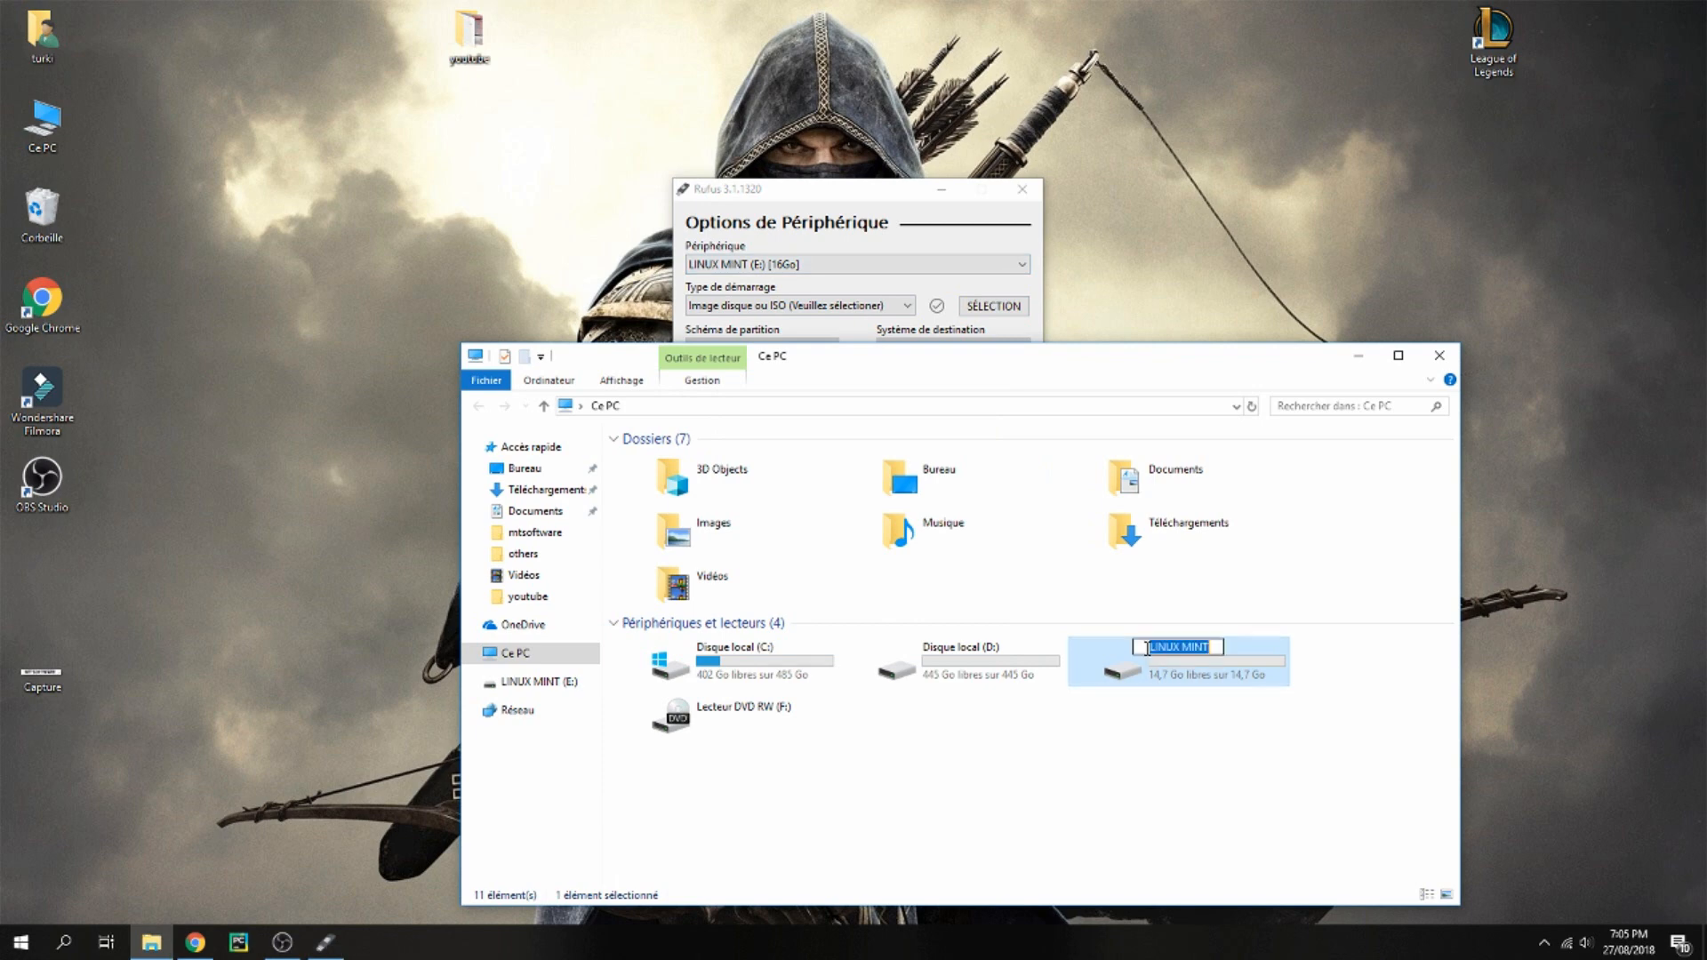
text(ubuntu stud)
key(BackSpace)
text(i)
key(BackSpace)
text(d)
key(Return)
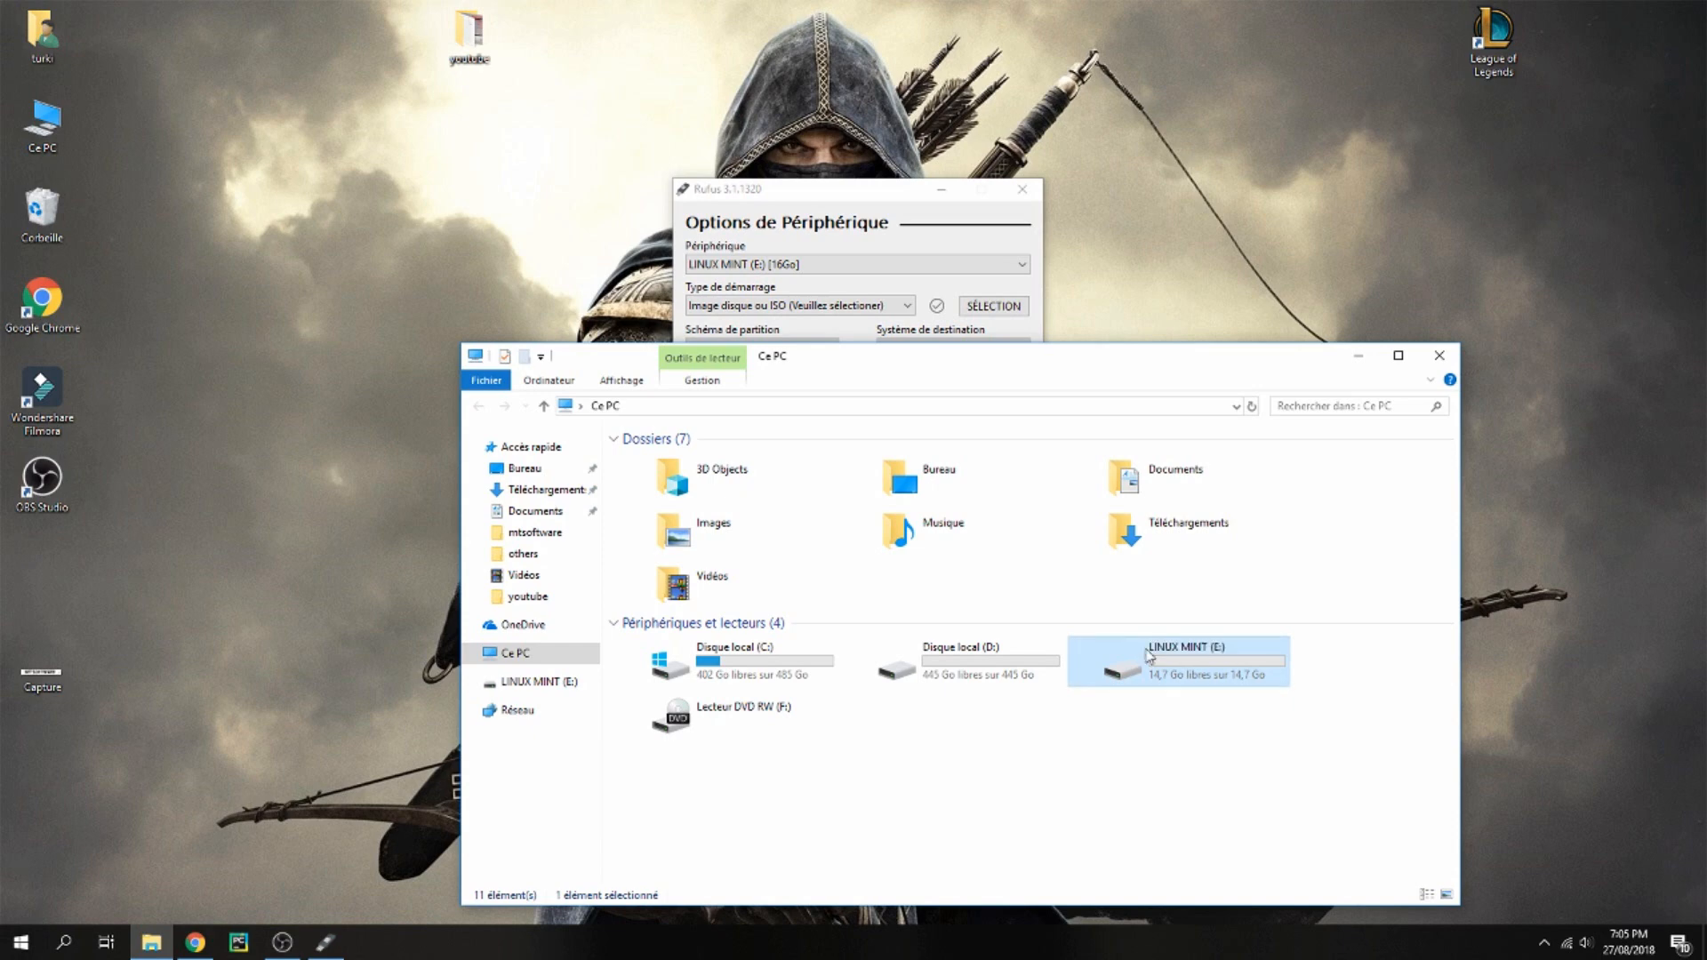
Close Rufus and relaunch rufus-3.1 from the user's Téléchargements folder
click(821, 242)
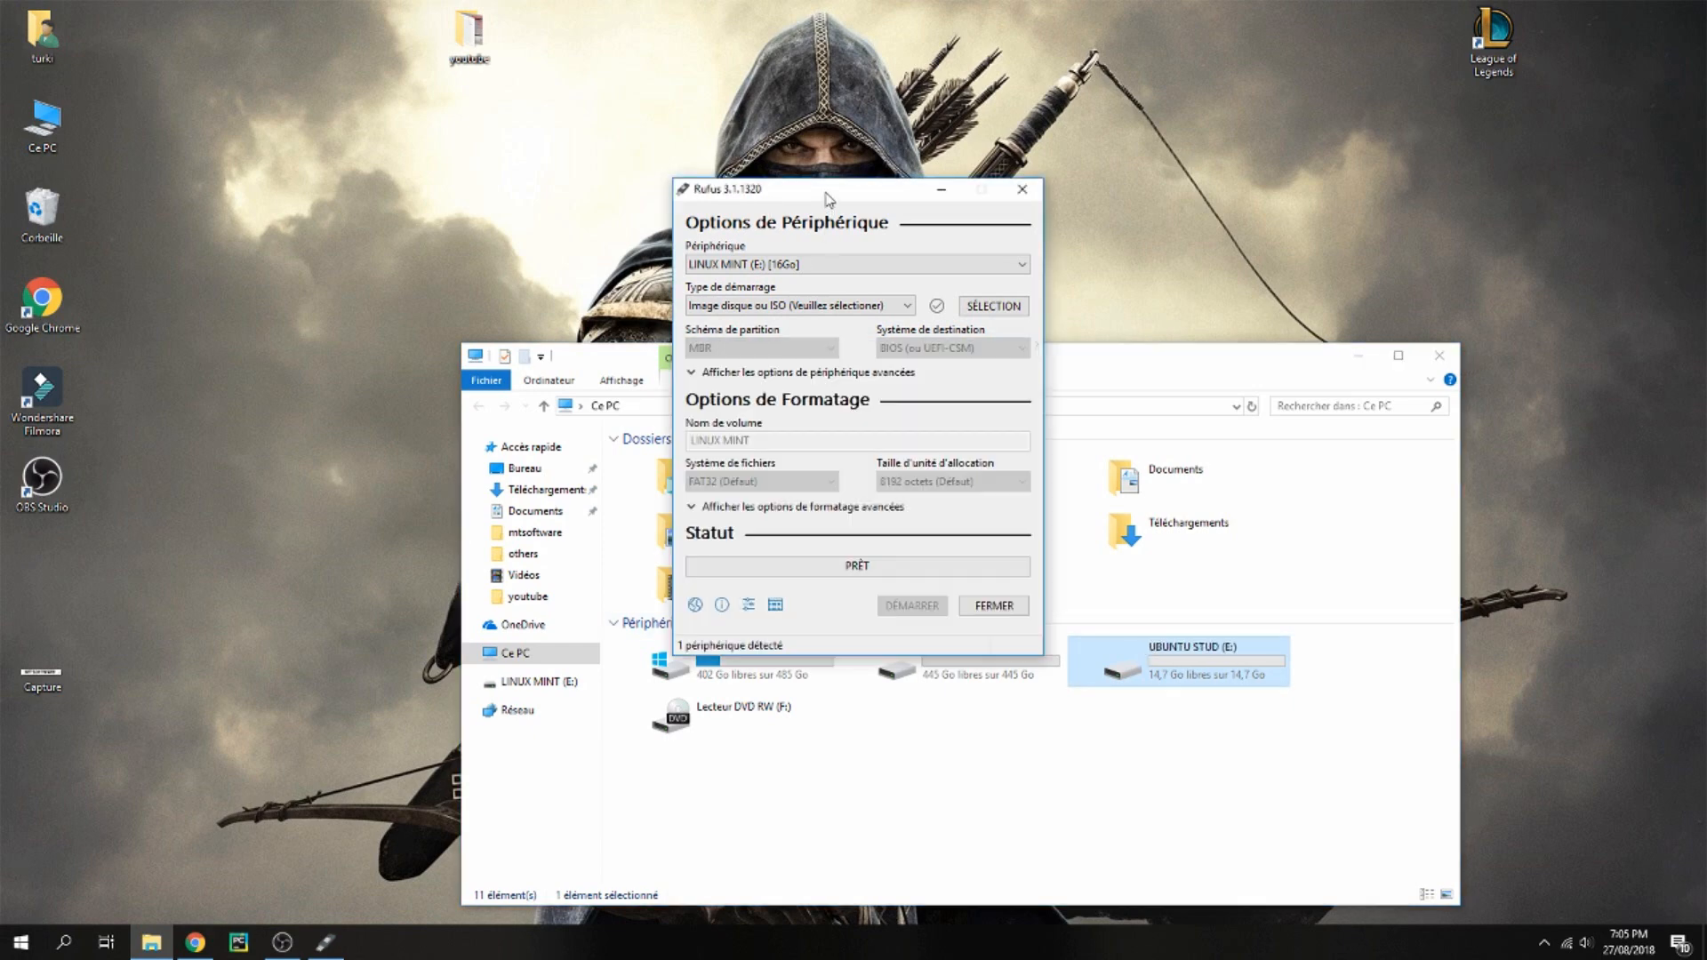
click(941, 267)
click(1023, 188)
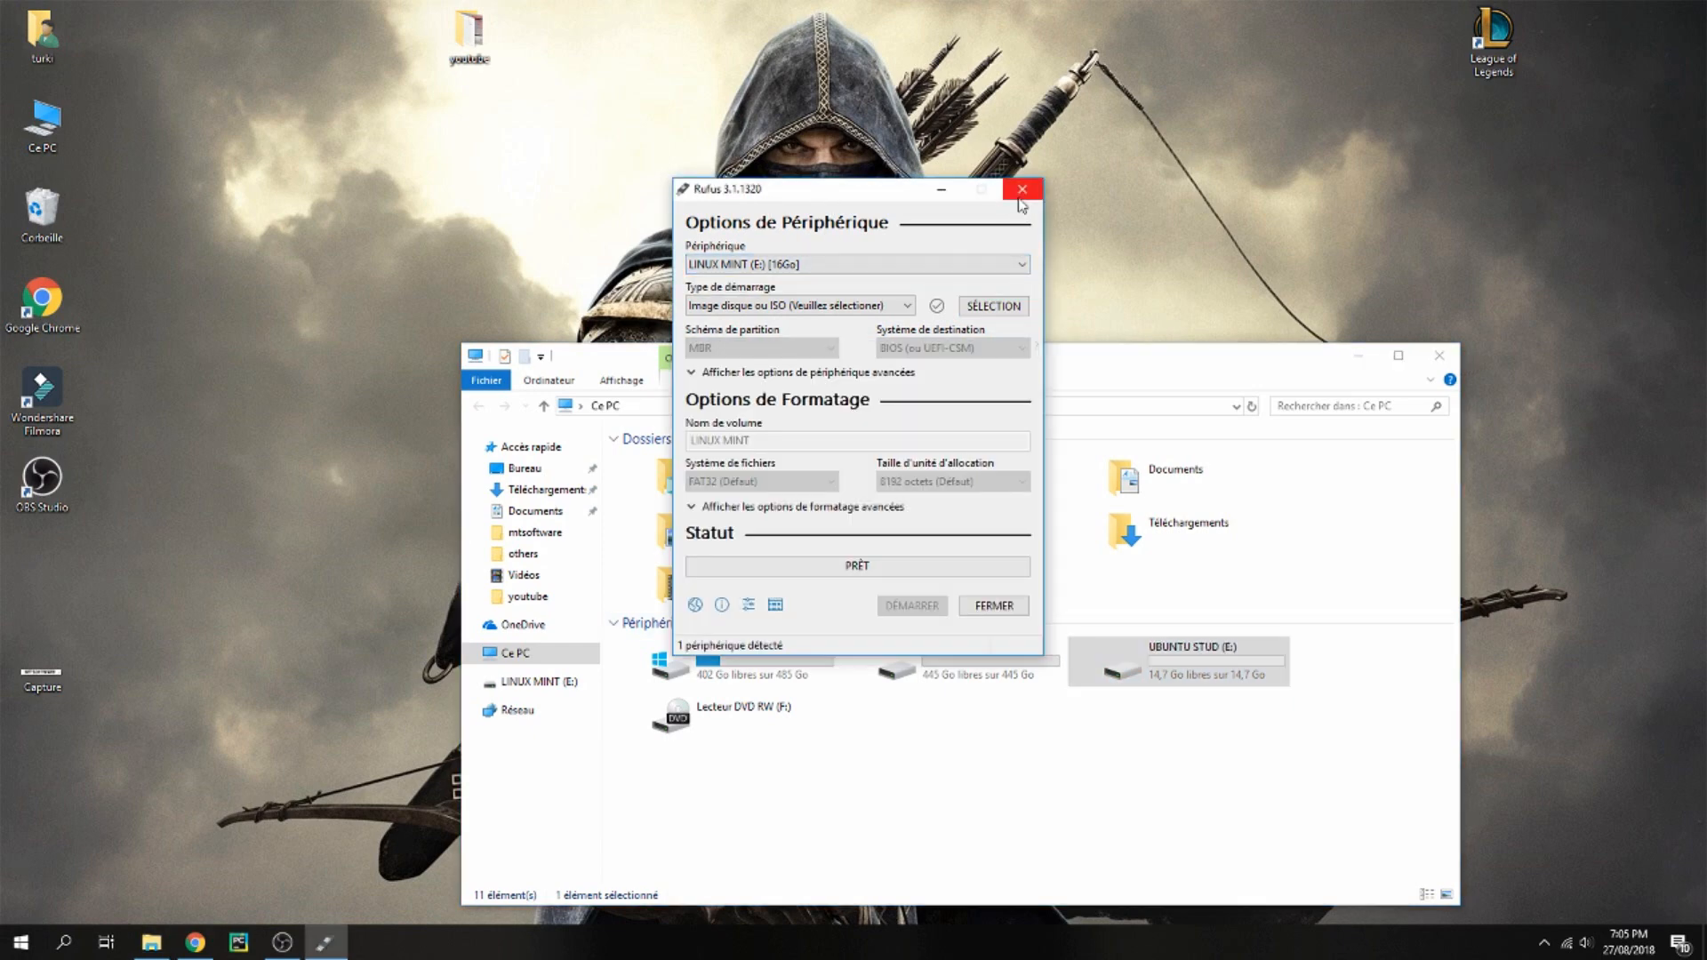
click(1023, 189)
double_click(42, 40)
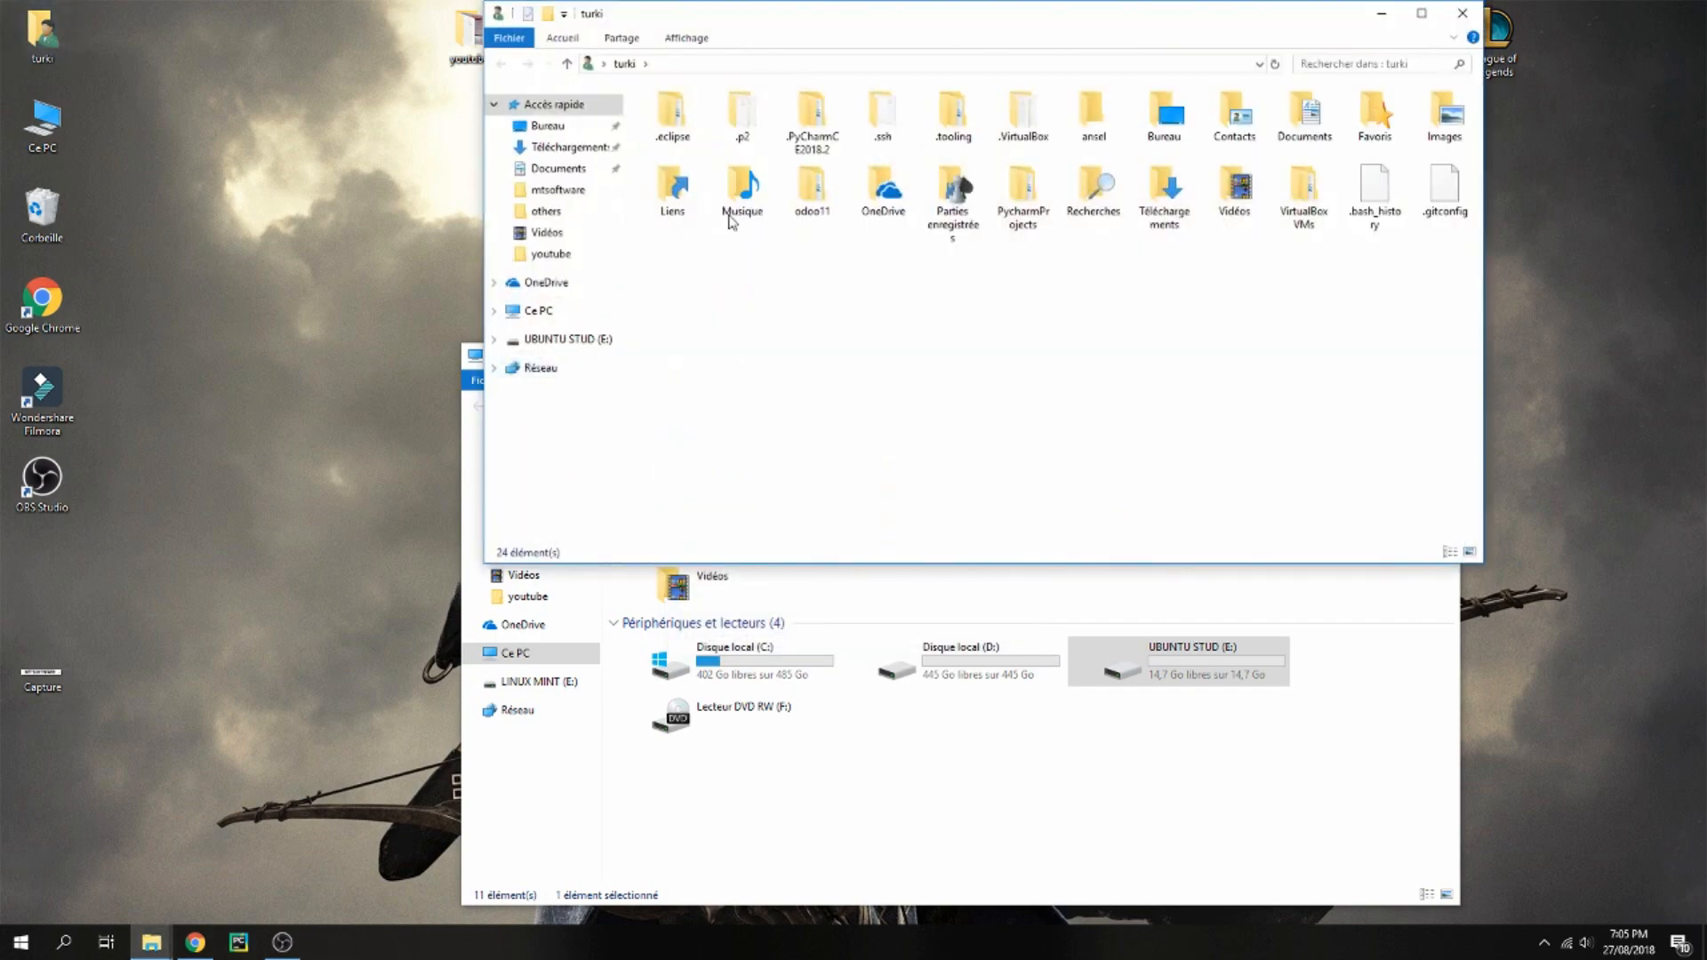
click(1186, 200)
double_click(1185, 200)
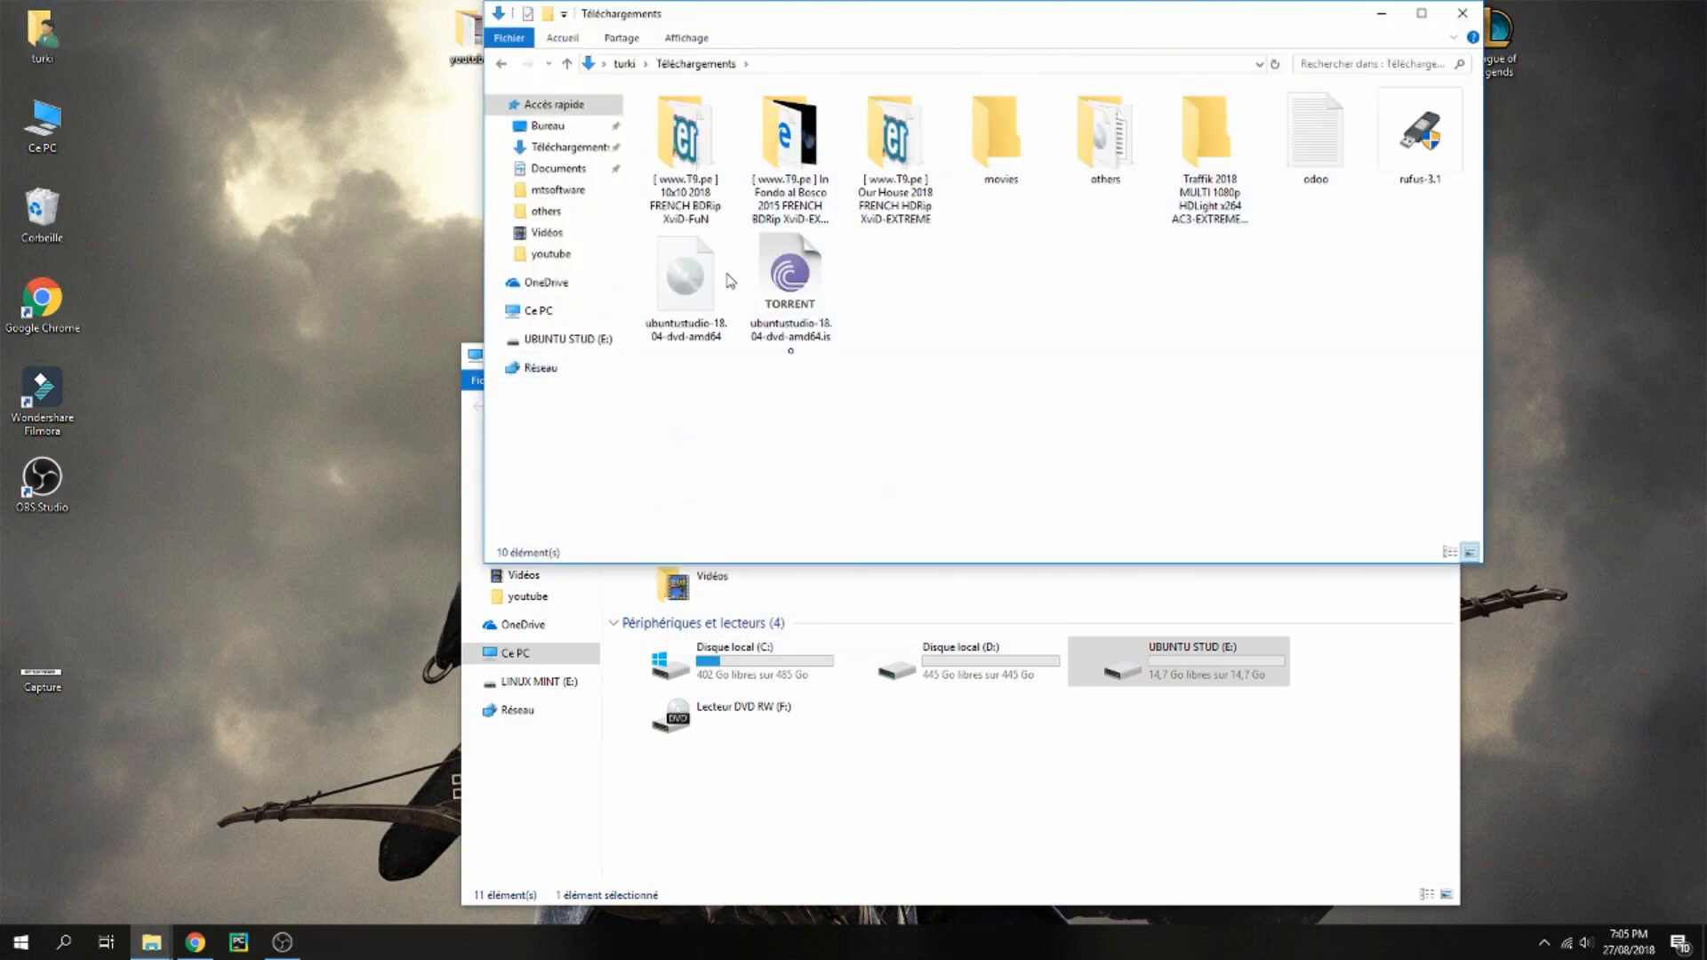
click(1409, 163)
double_click(1410, 163)
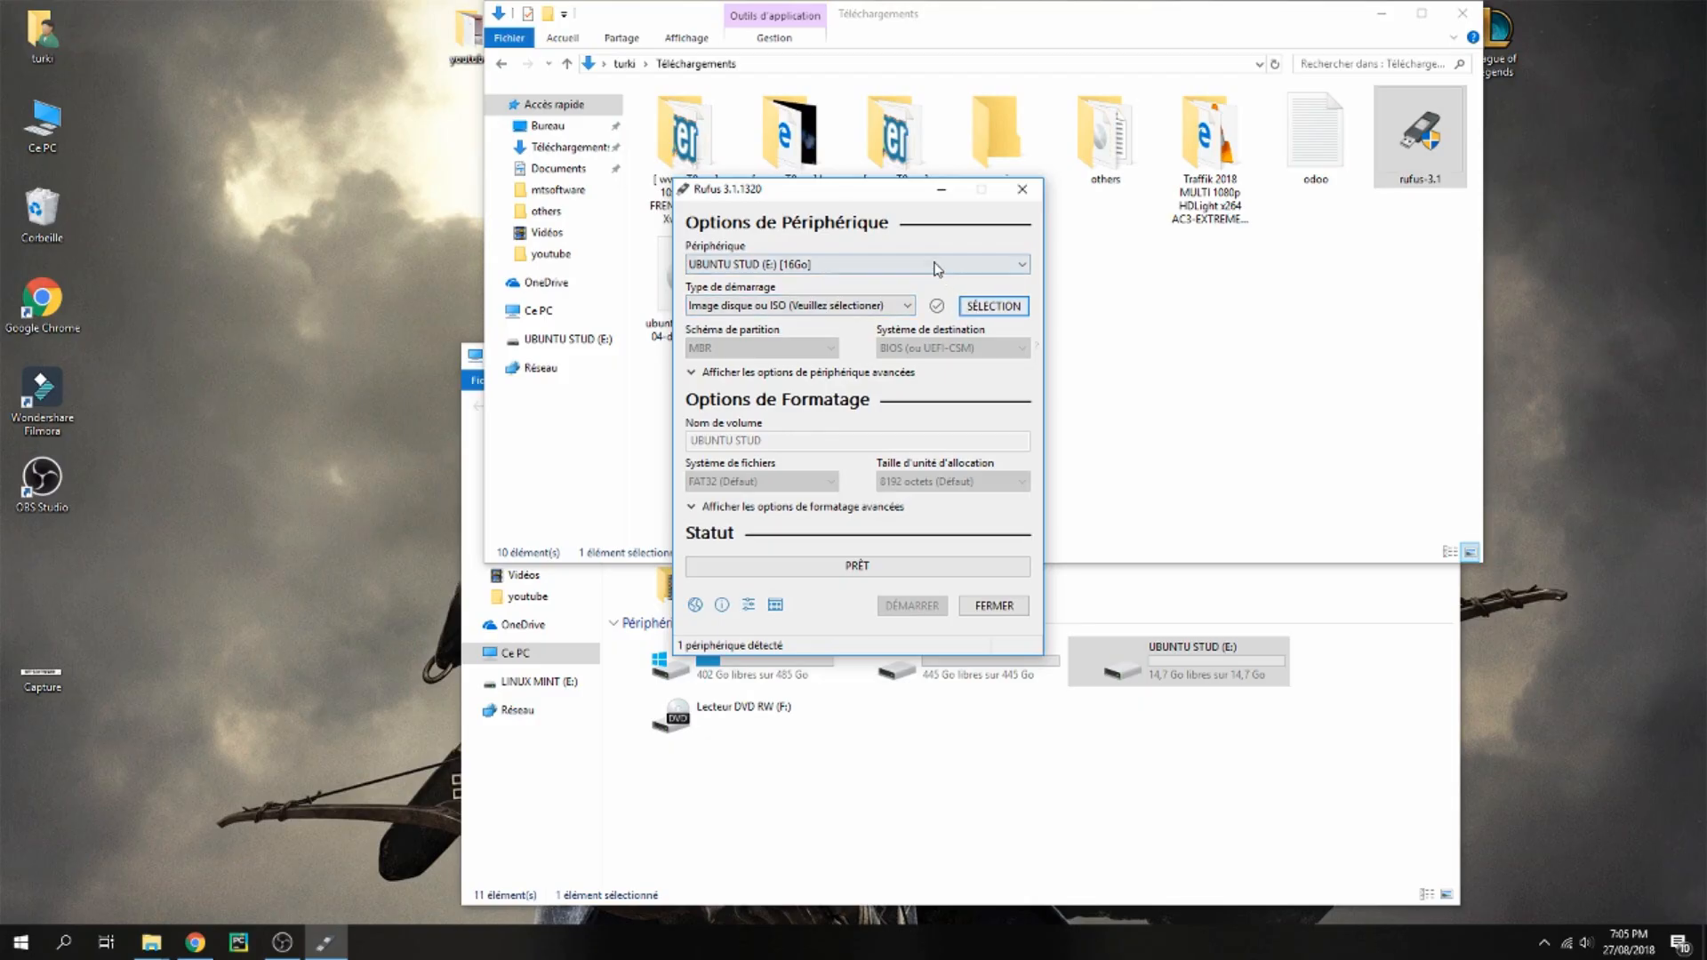
In Rufus, choose the UBUNTU STUD (E:) device and select the ubuntustudio-18.04-dvd-amd64 ISO image
click(907, 265)
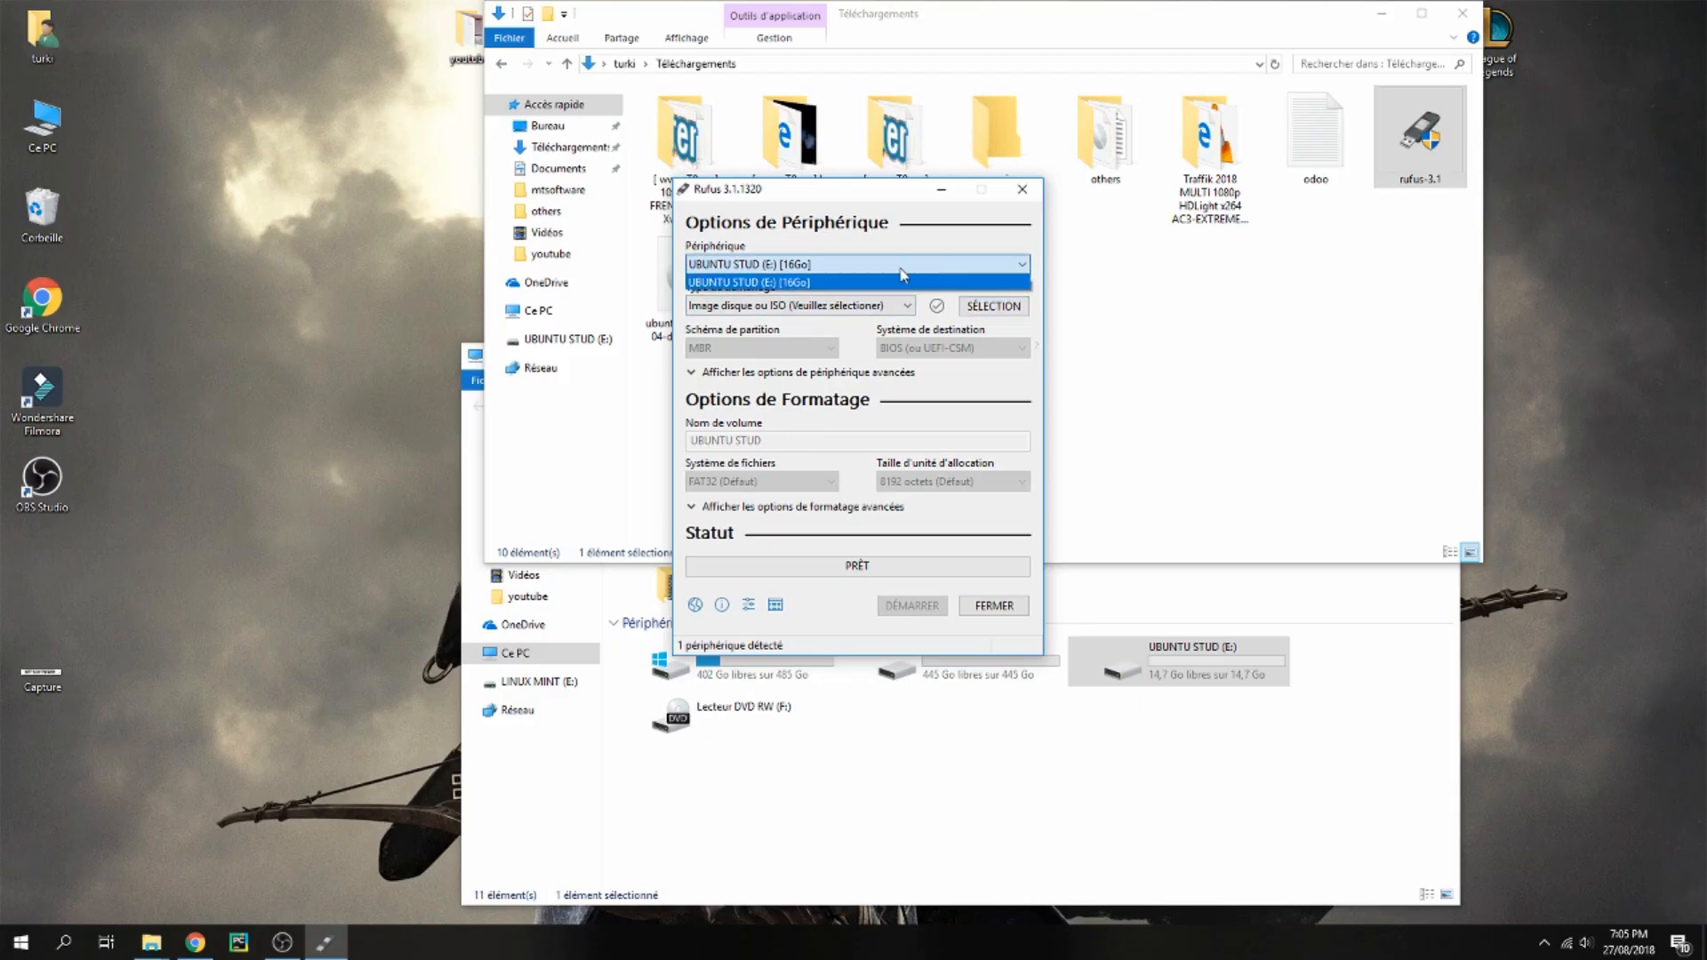
click(916, 285)
click(992, 306)
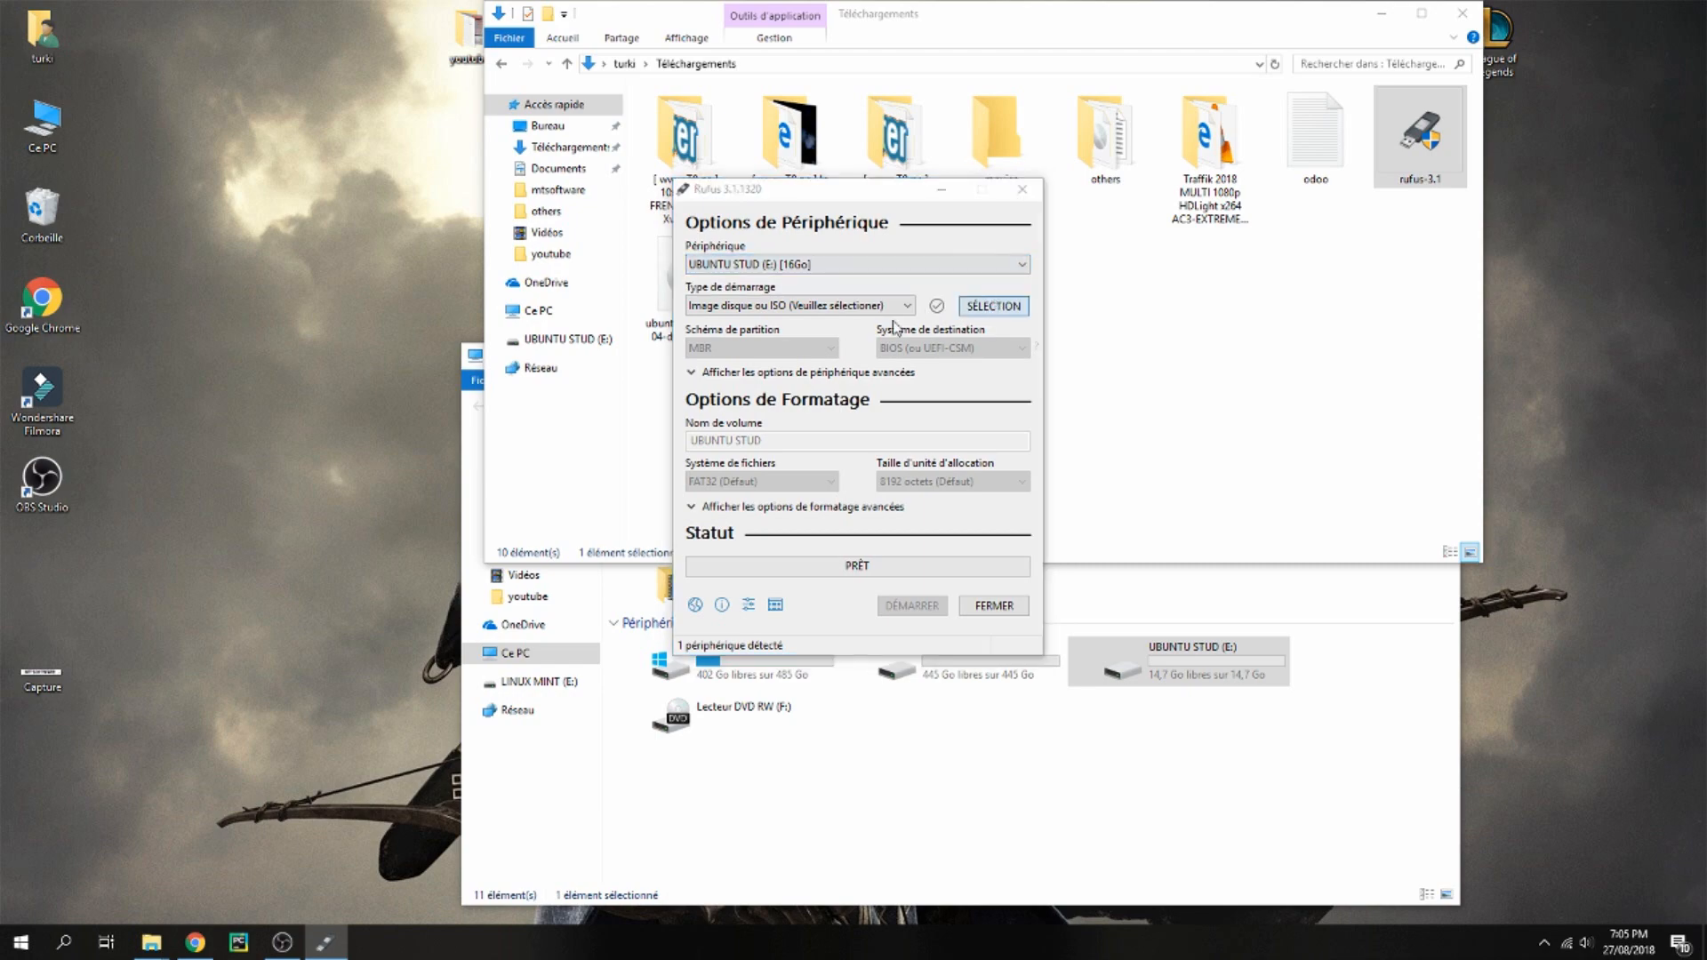
click(934, 437)
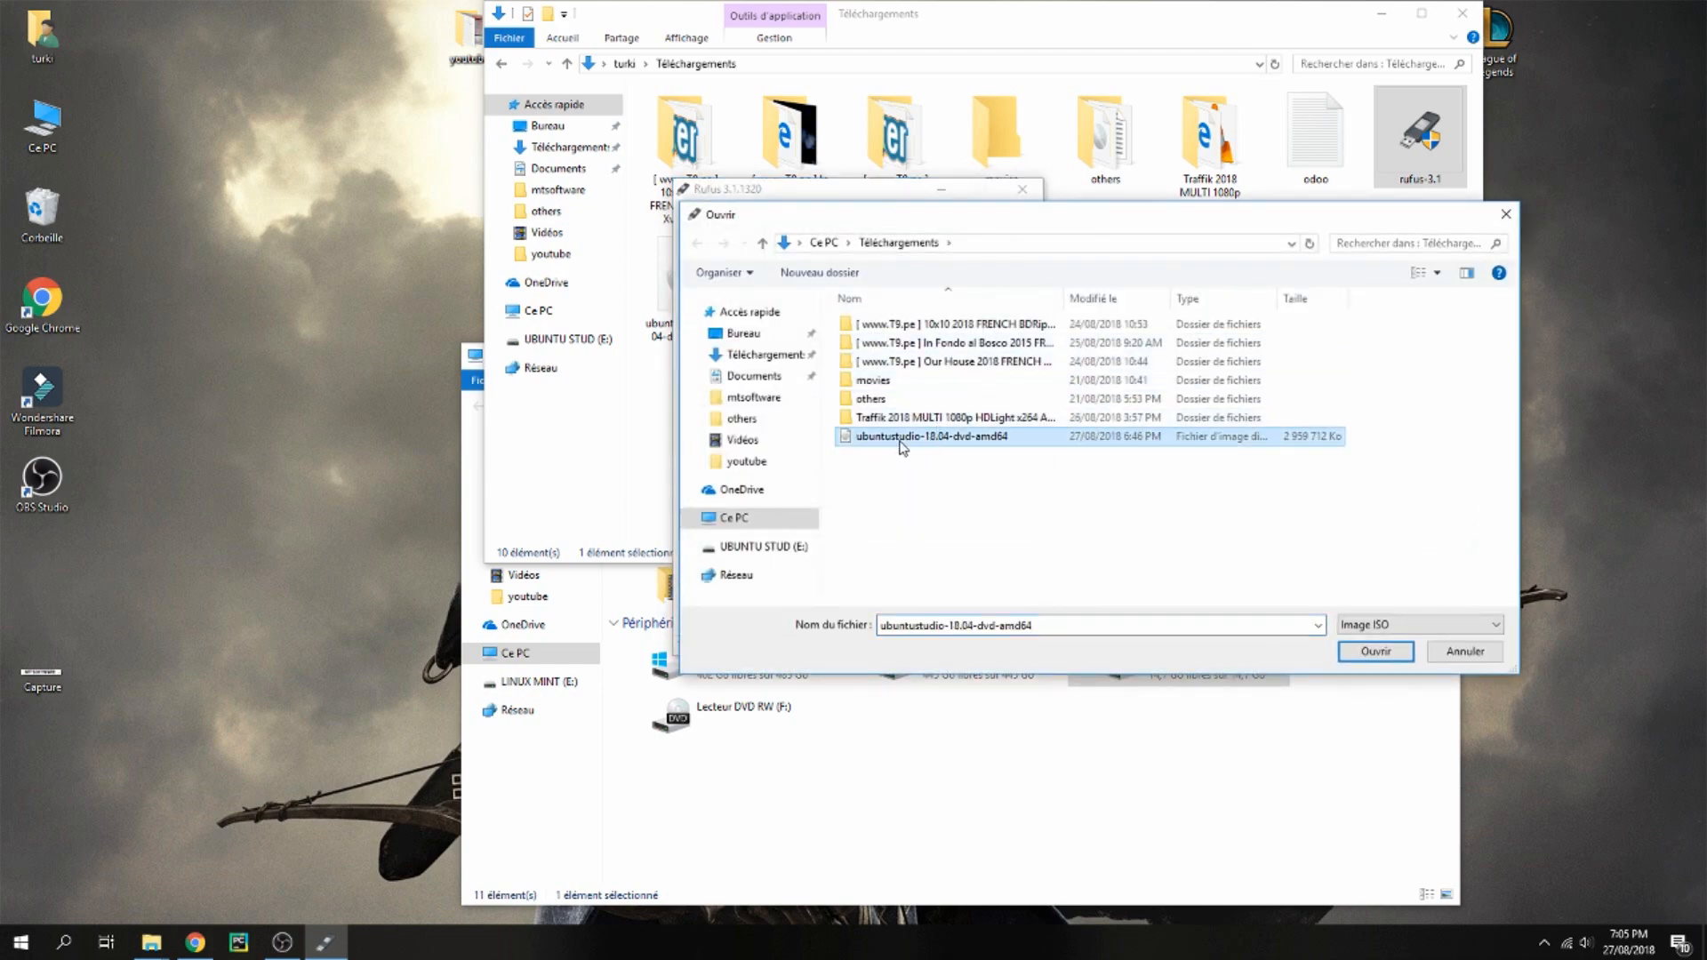
double_click(934, 437)
Start writing the USB drive, closing the Downloads window and choosing ISO image write mode
click(912, 606)
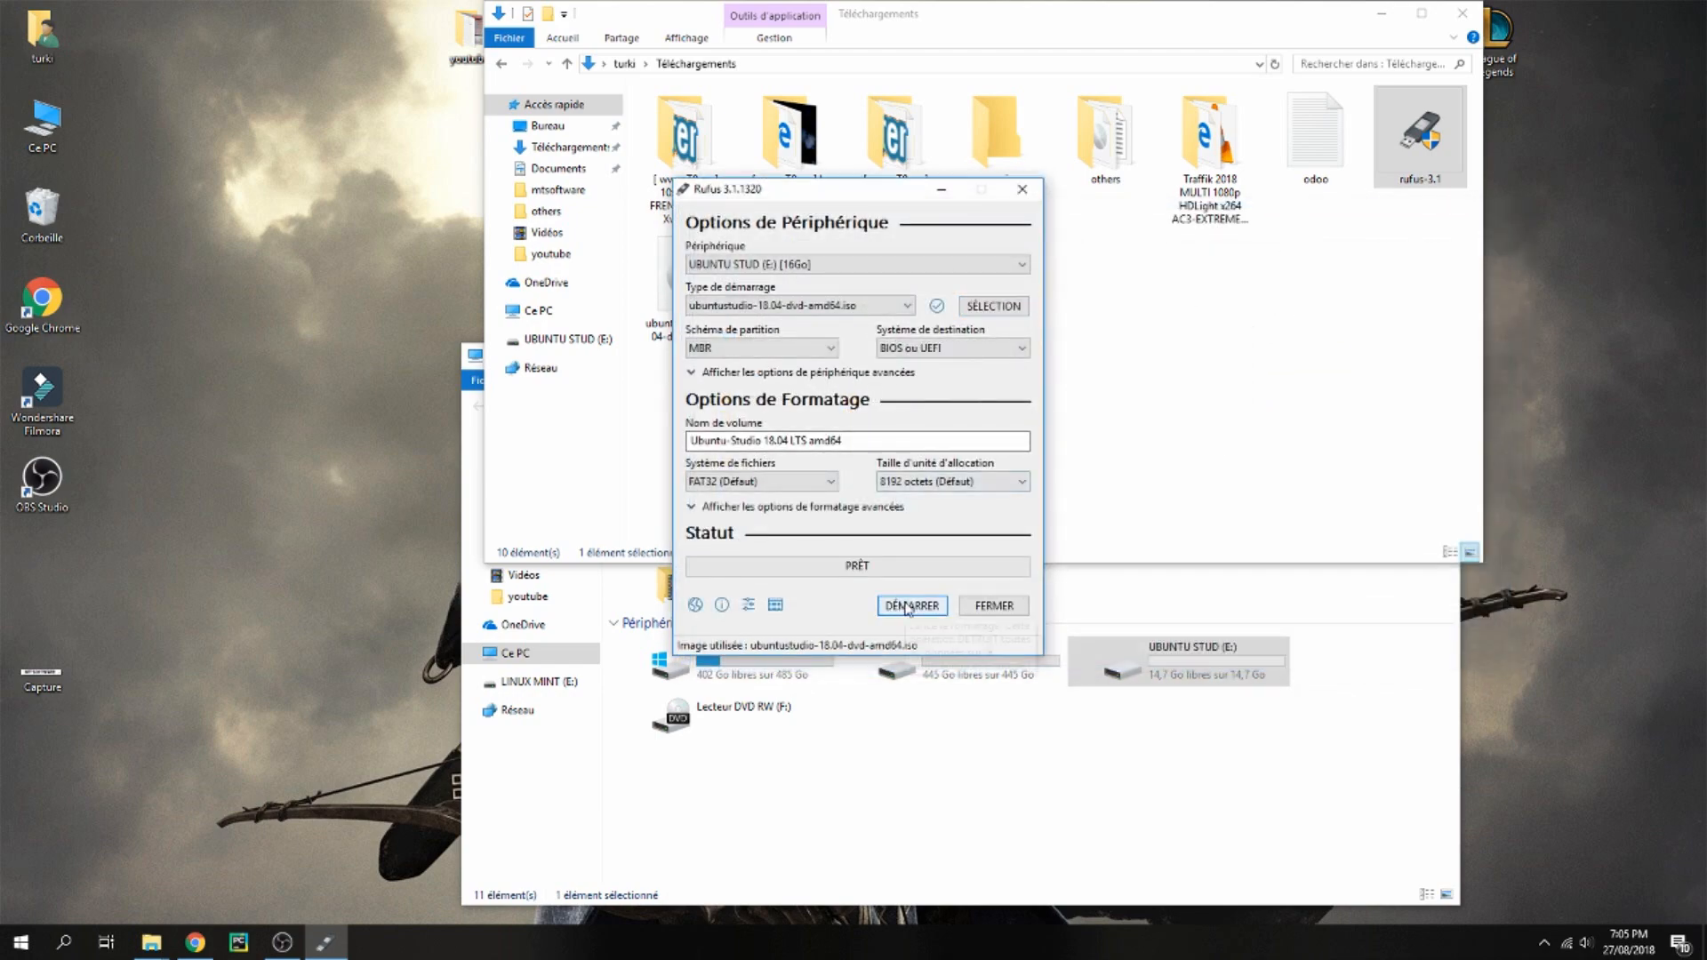
click(909, 584)
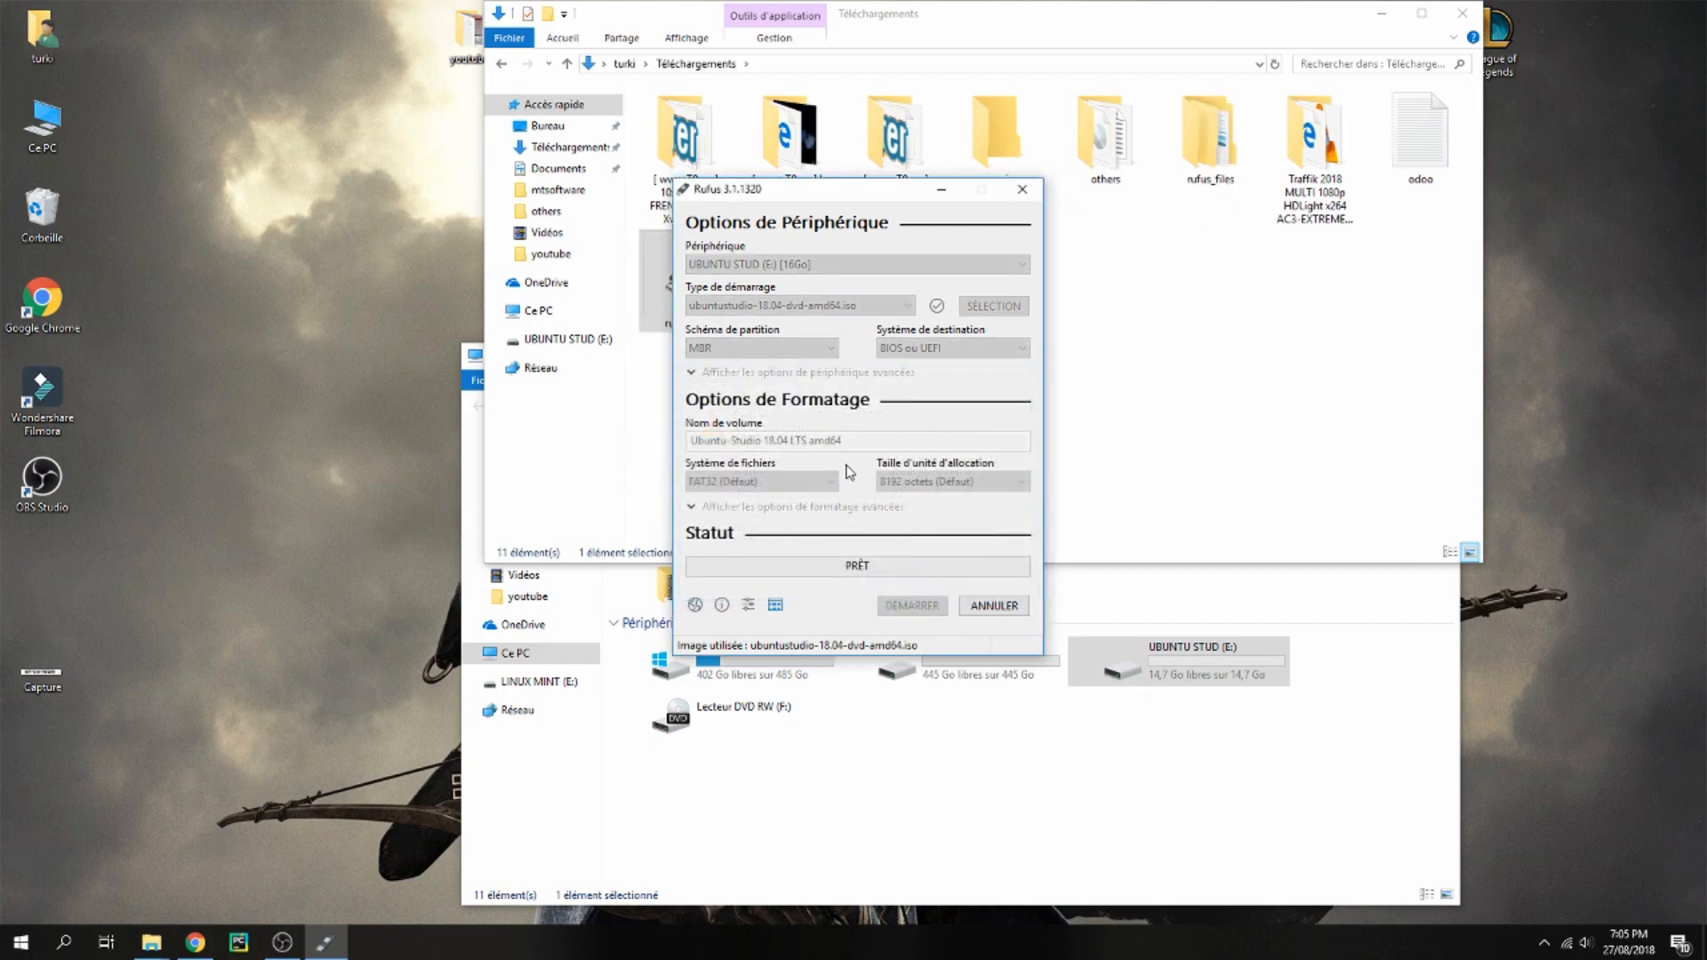
click(1463, 13)
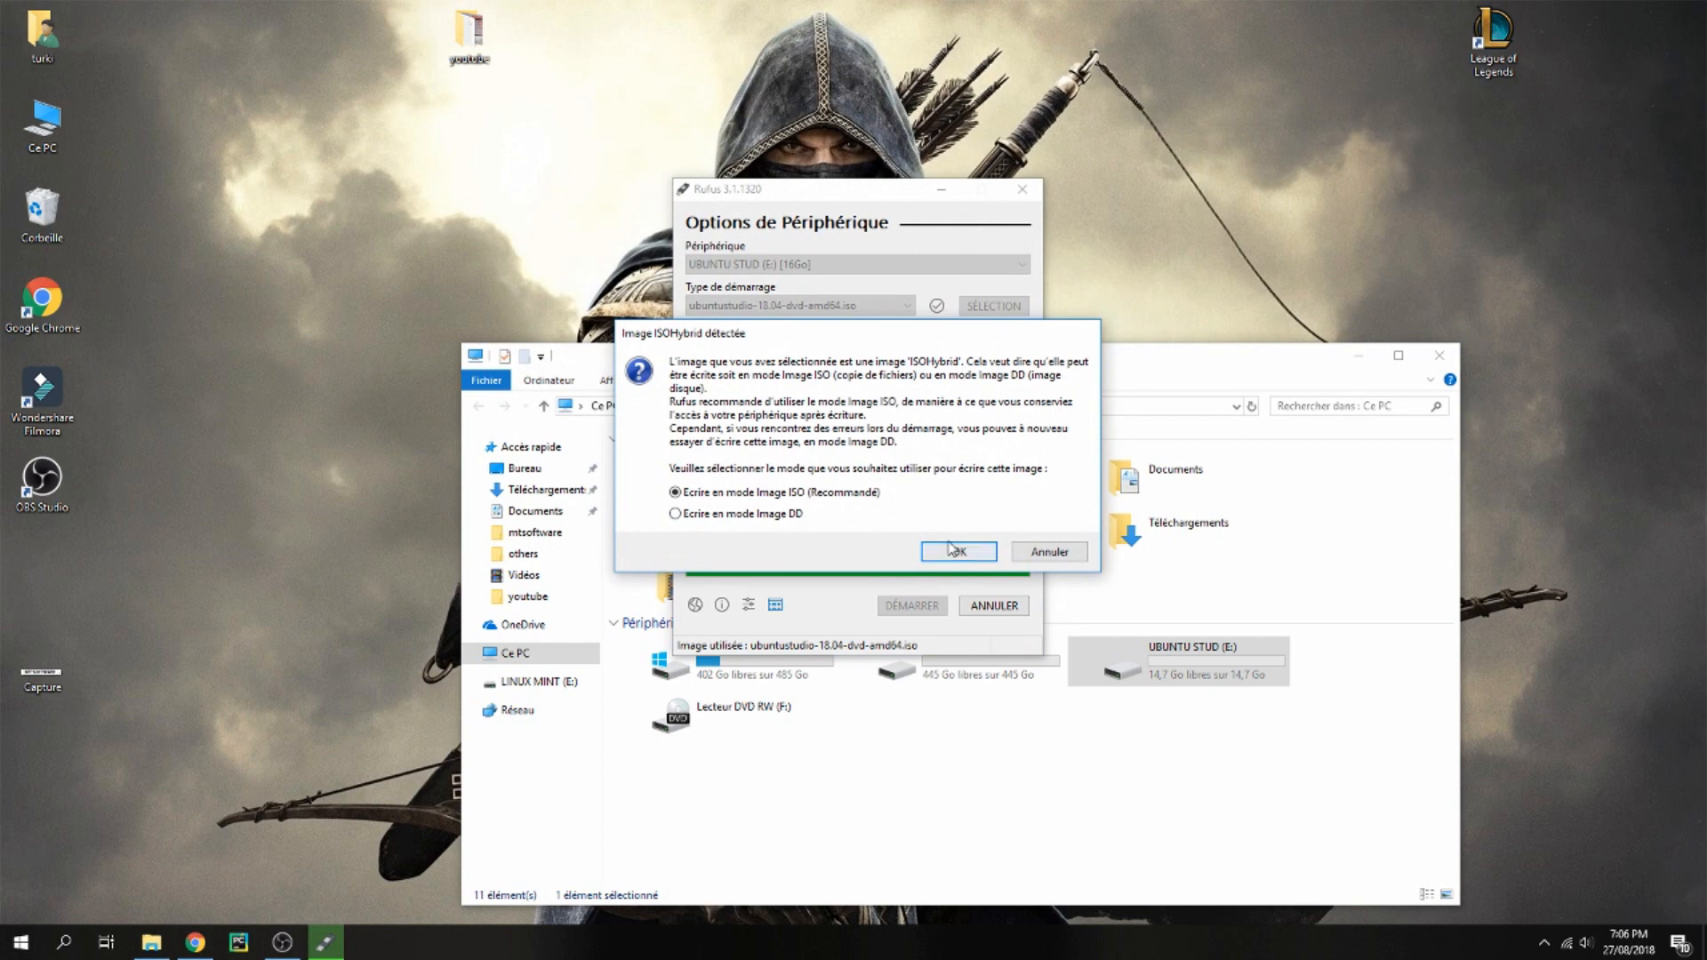
click(961, 552)
click(899, 539)
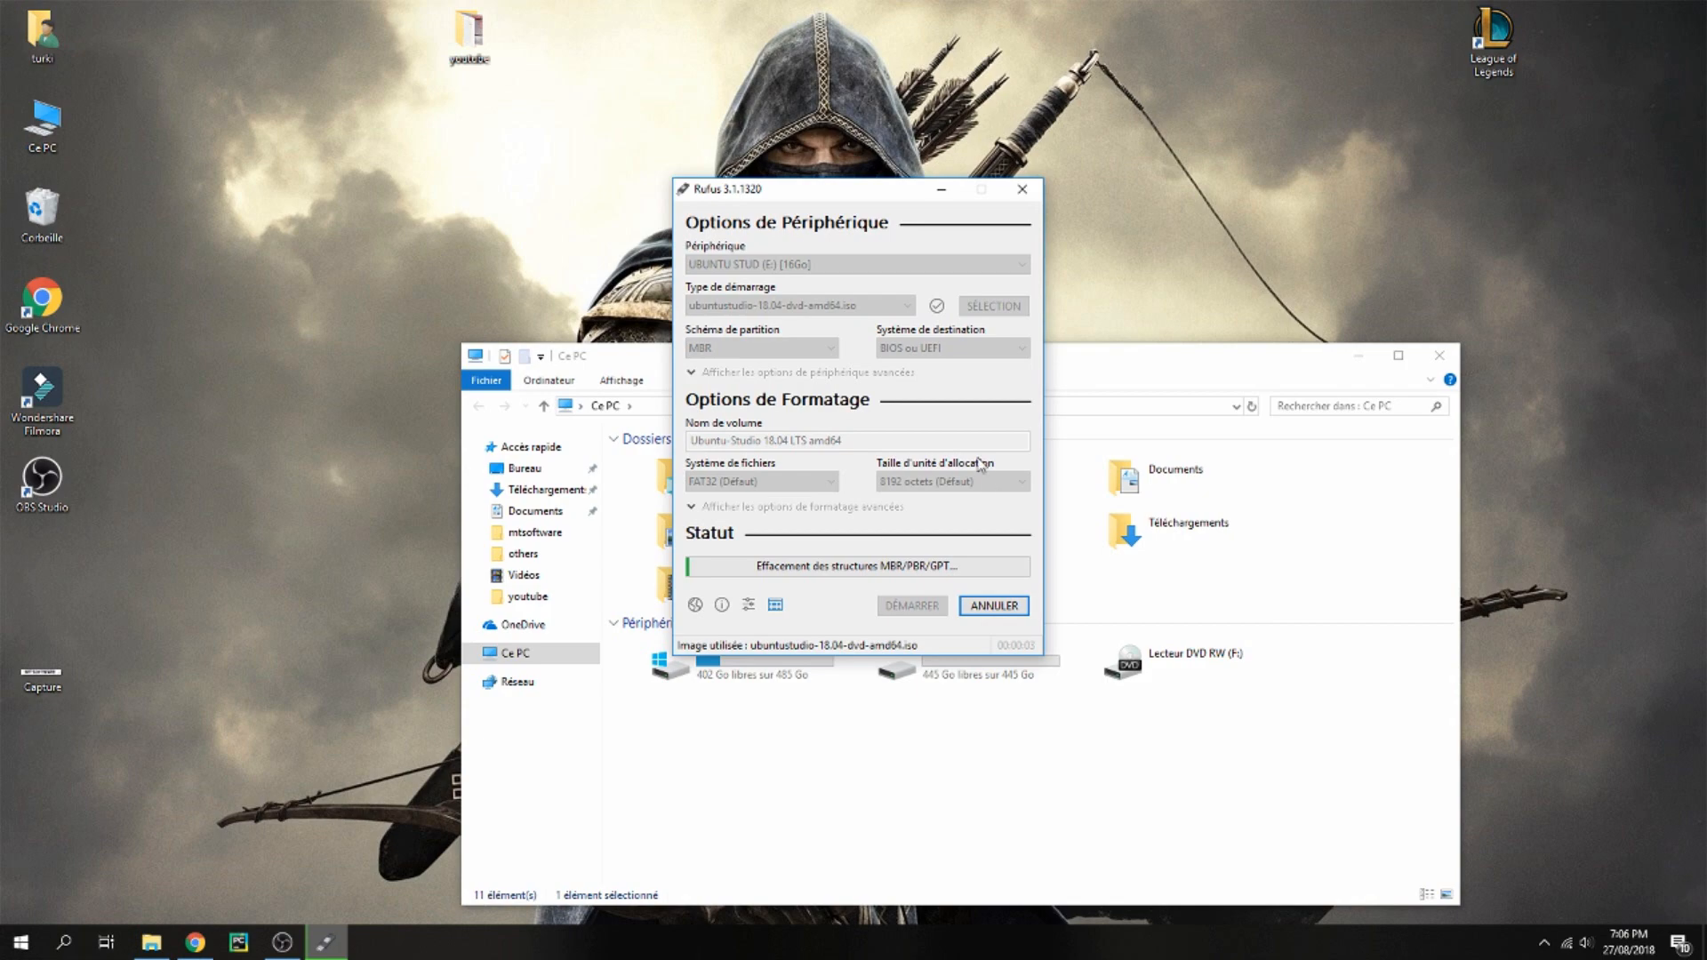
Close the This PC window and open the Start menu
click(1440, 358)
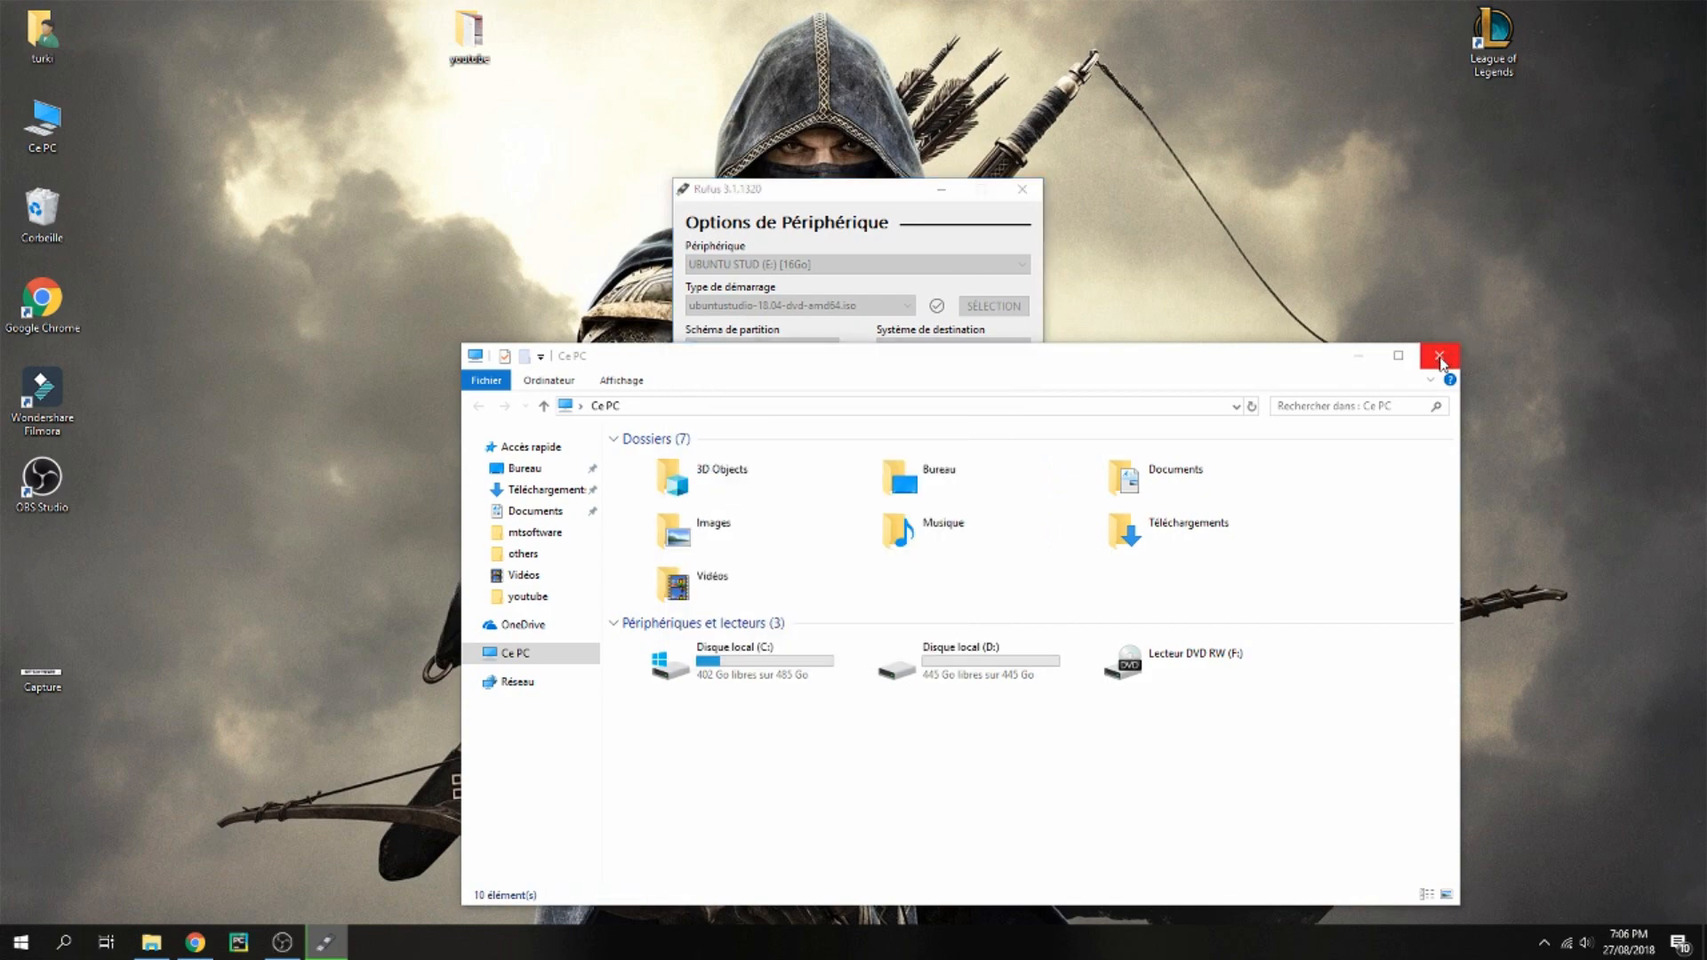
click(1440, 359)
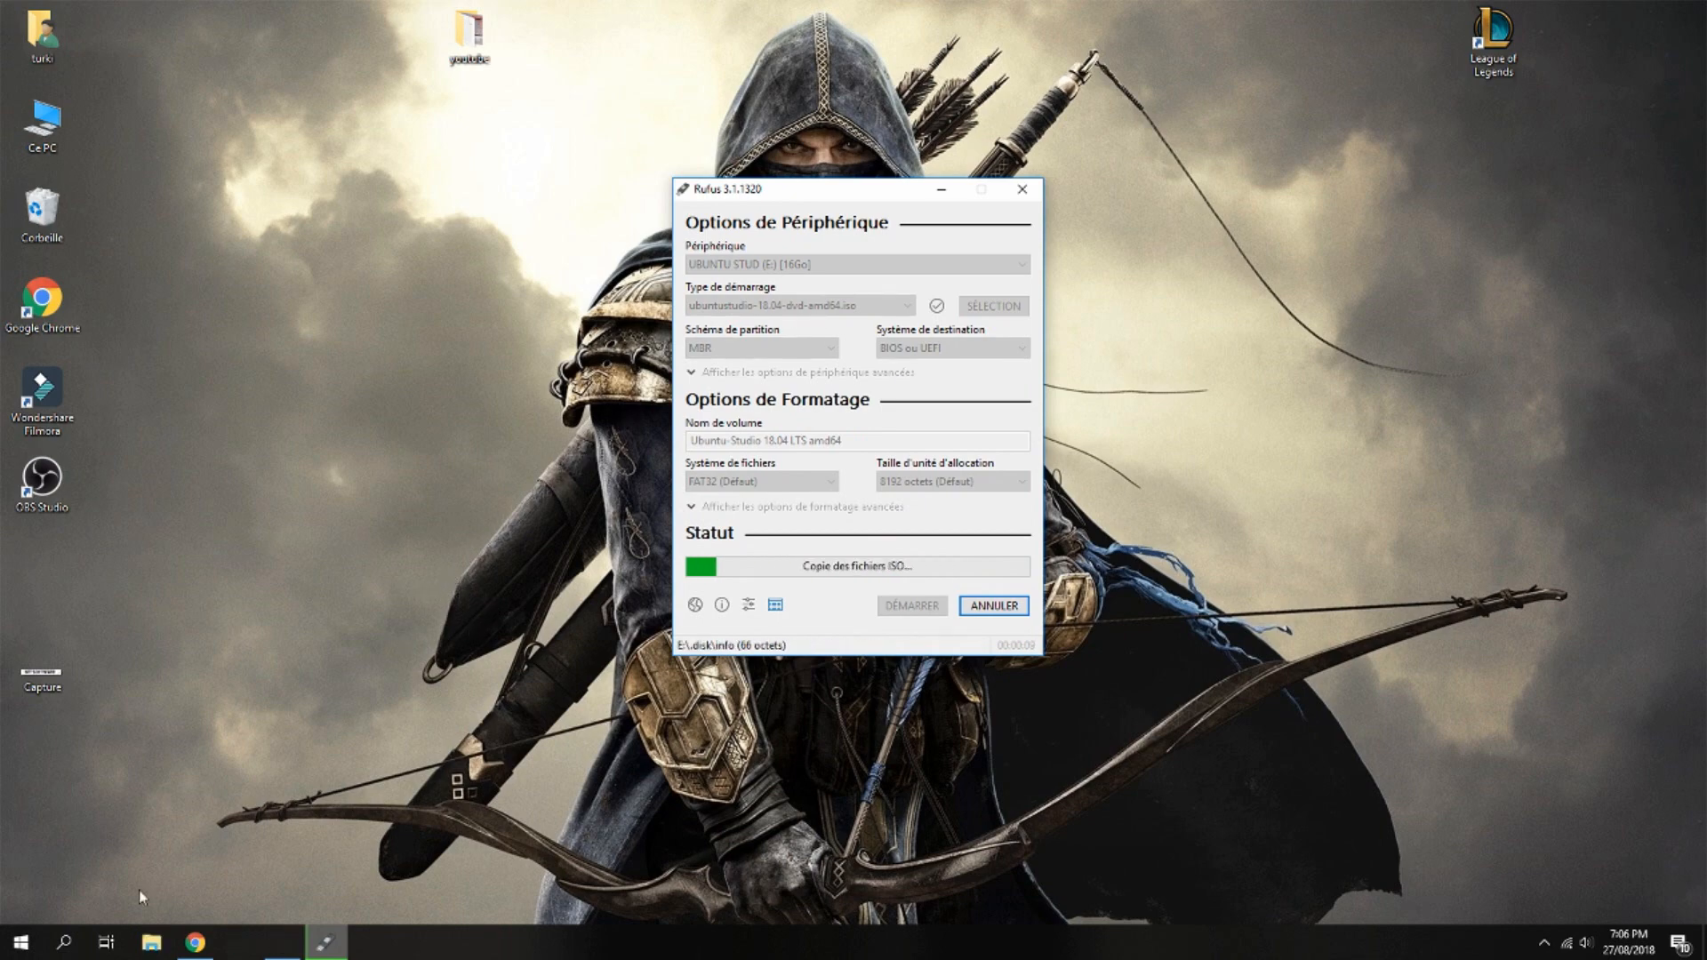
click(21, 943)
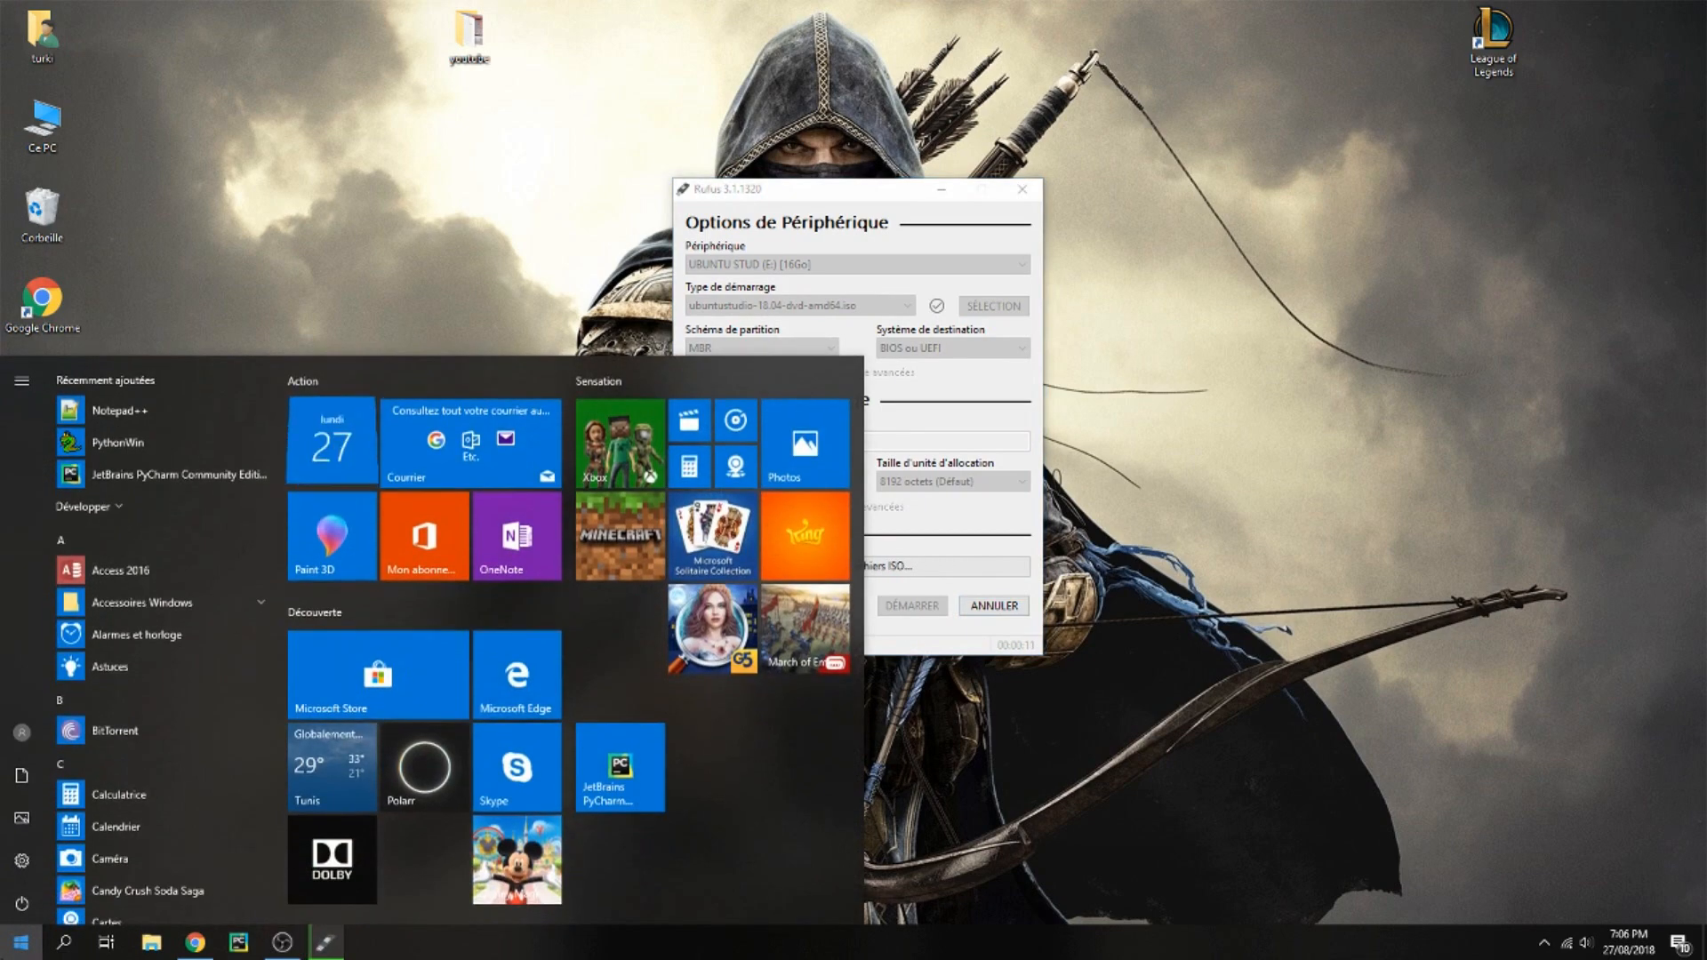
Search for Oracle VM VirtualBox and launch it
text(o)
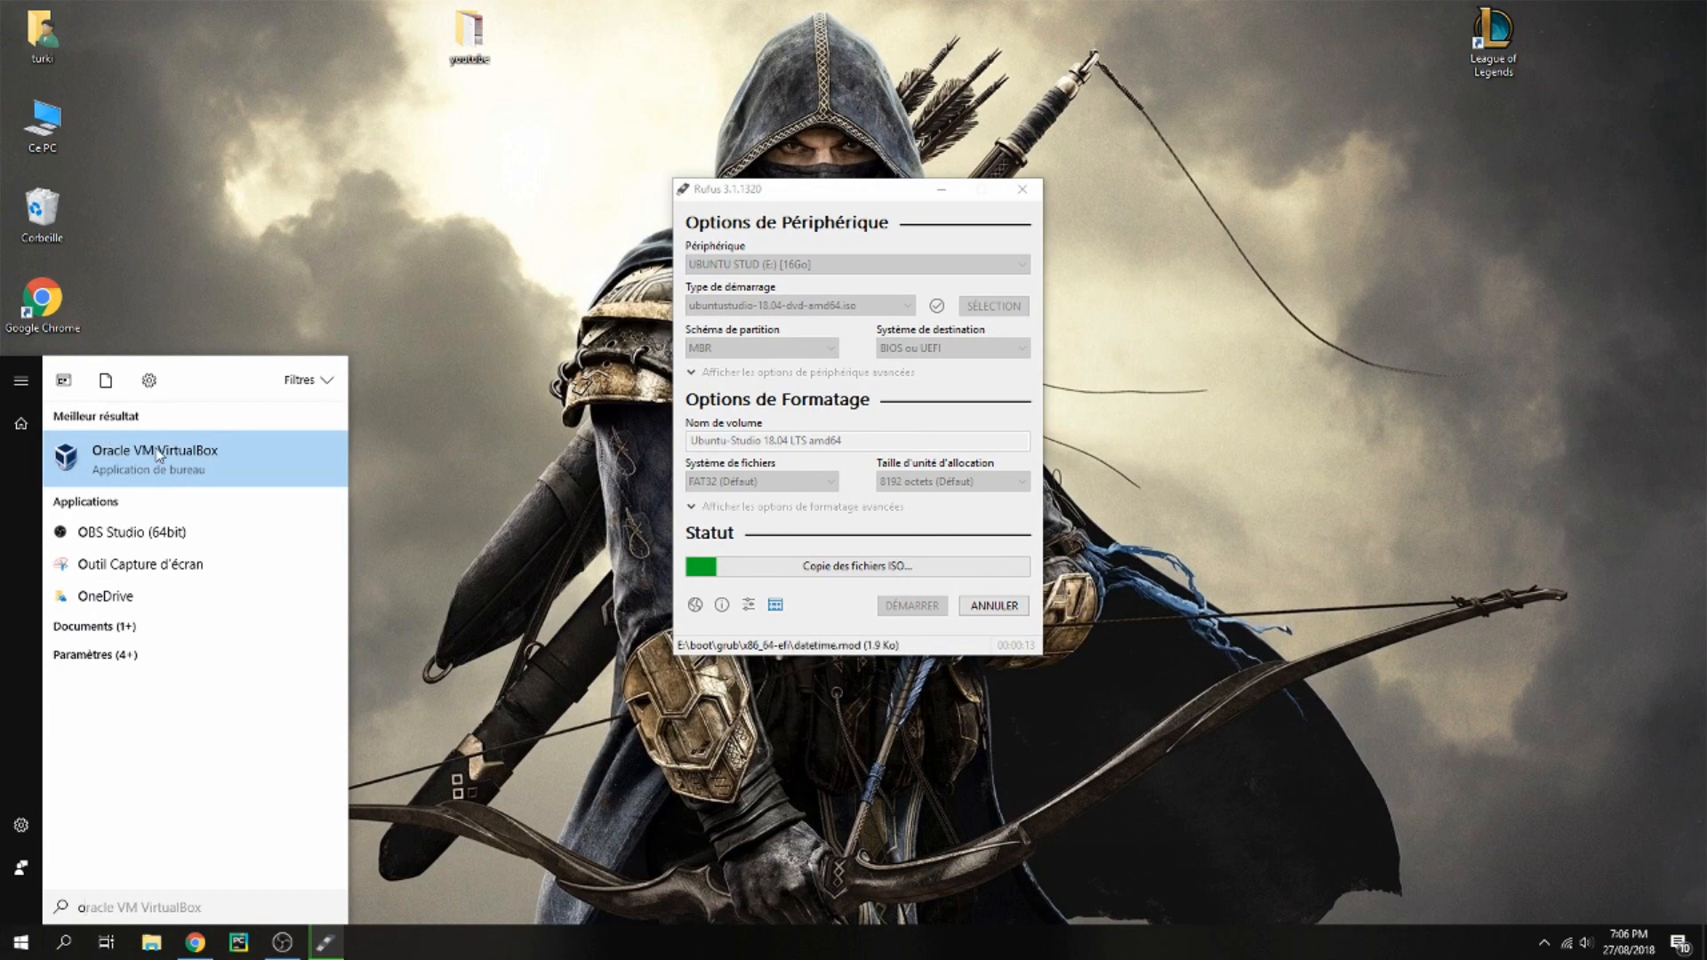
click(158, 455)
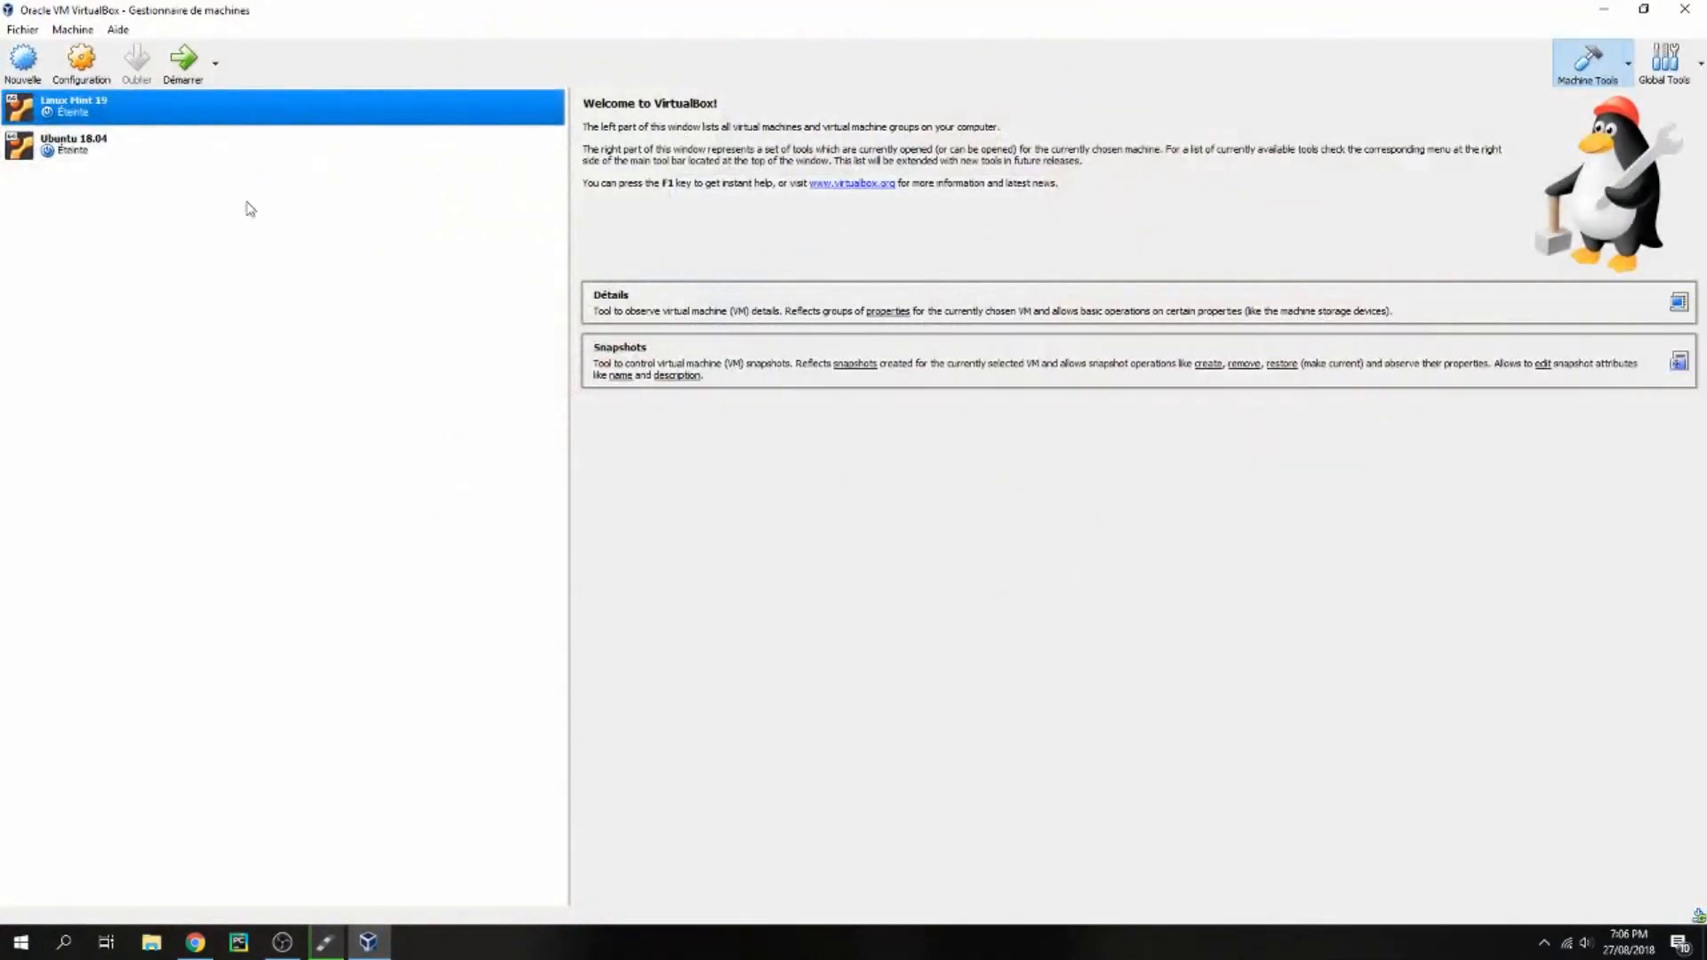
Start a new virtual machine named ubuntu 18.04 Studio with type Linux and version Ubuntu (64-bit)
click(818, 538)
click(23, 61)
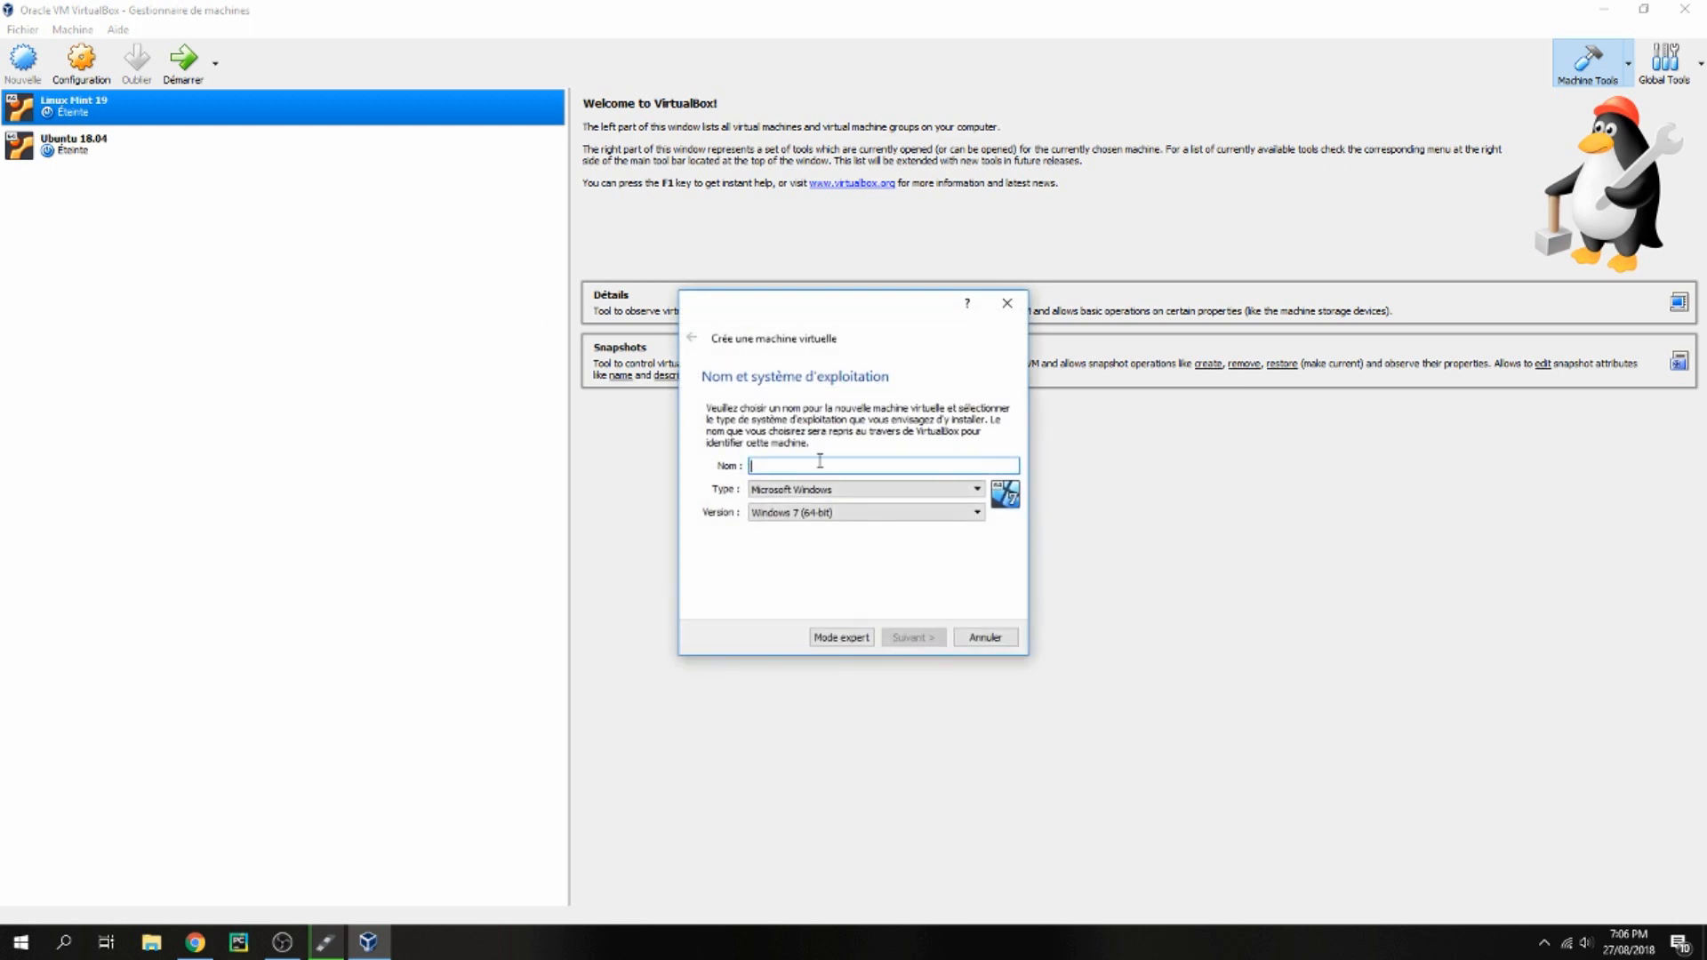
text(ubuntu 18.04 Studio)
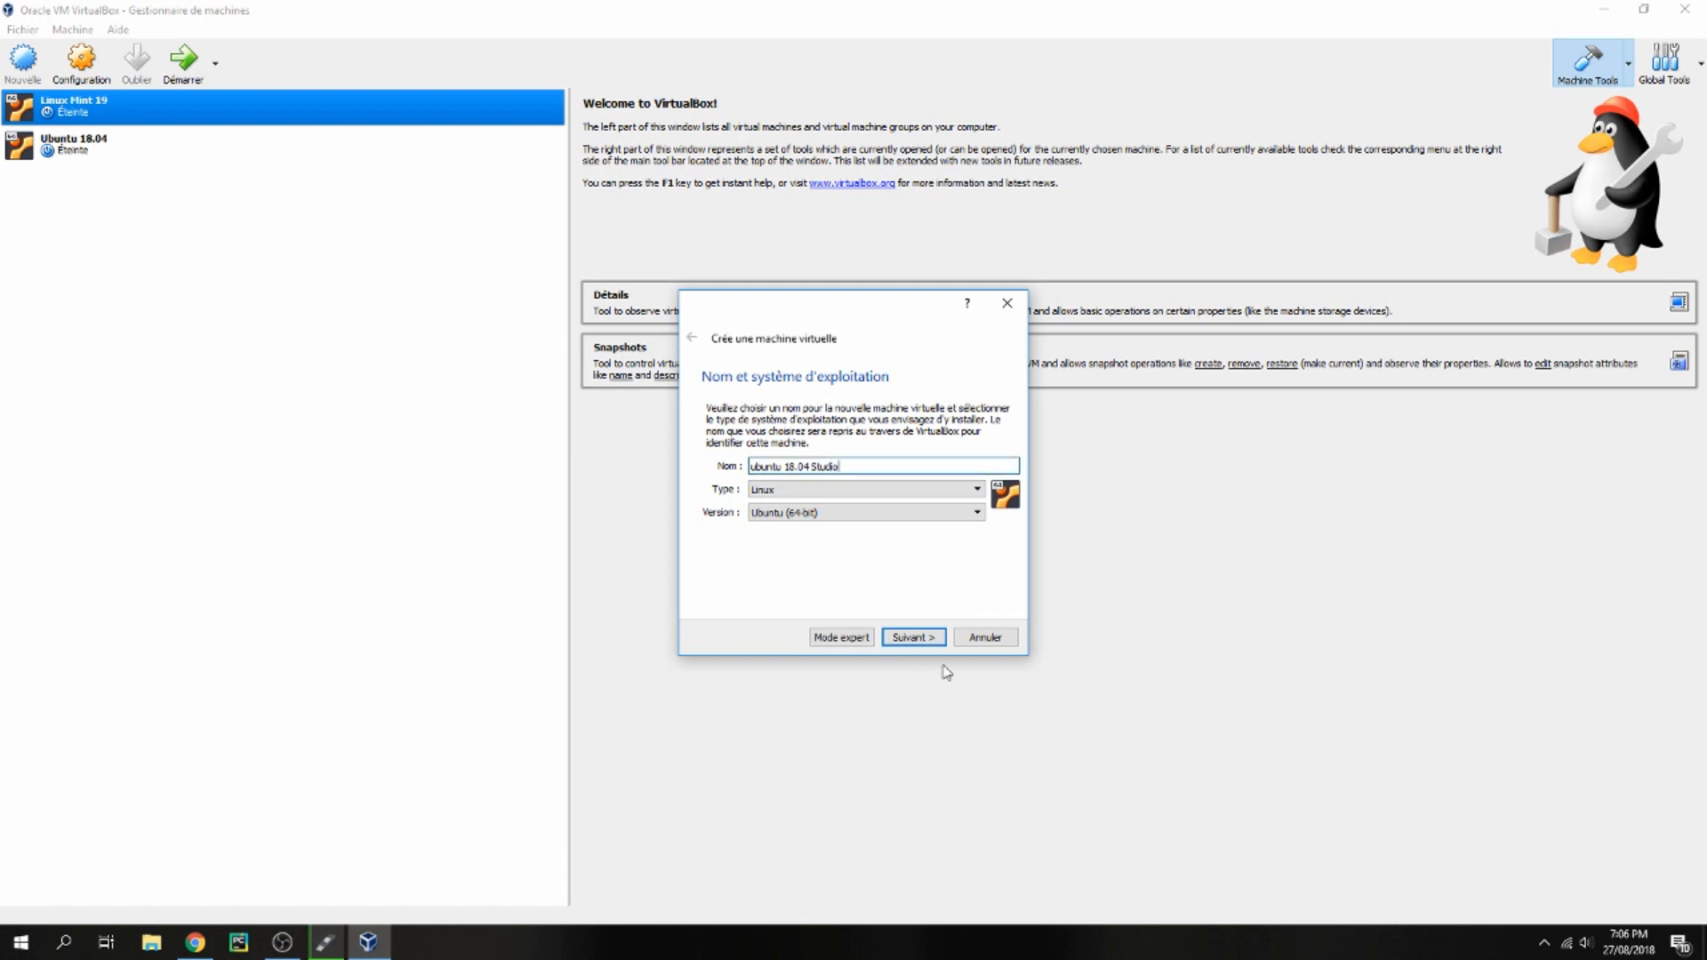
click(914, 638)
Give the virtual machine 5120 MB of memory and choose to create a virtual hard disk
drag(798, 476, 814, 474)
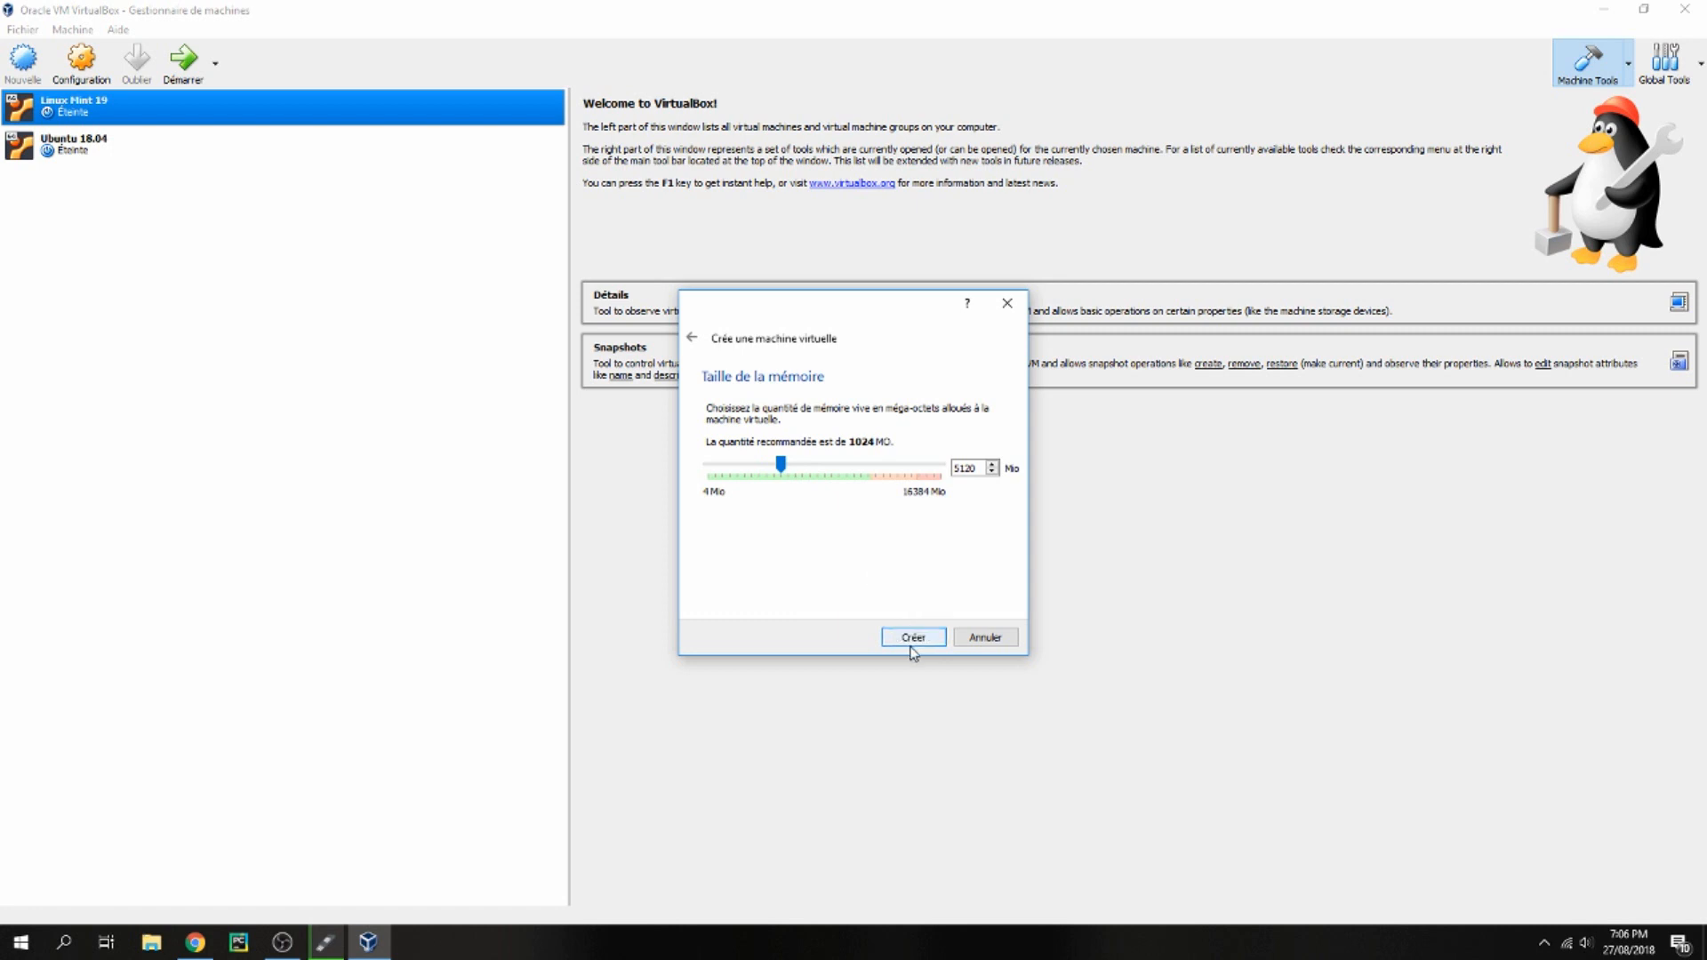
click(914, 637)
click(914, 637)
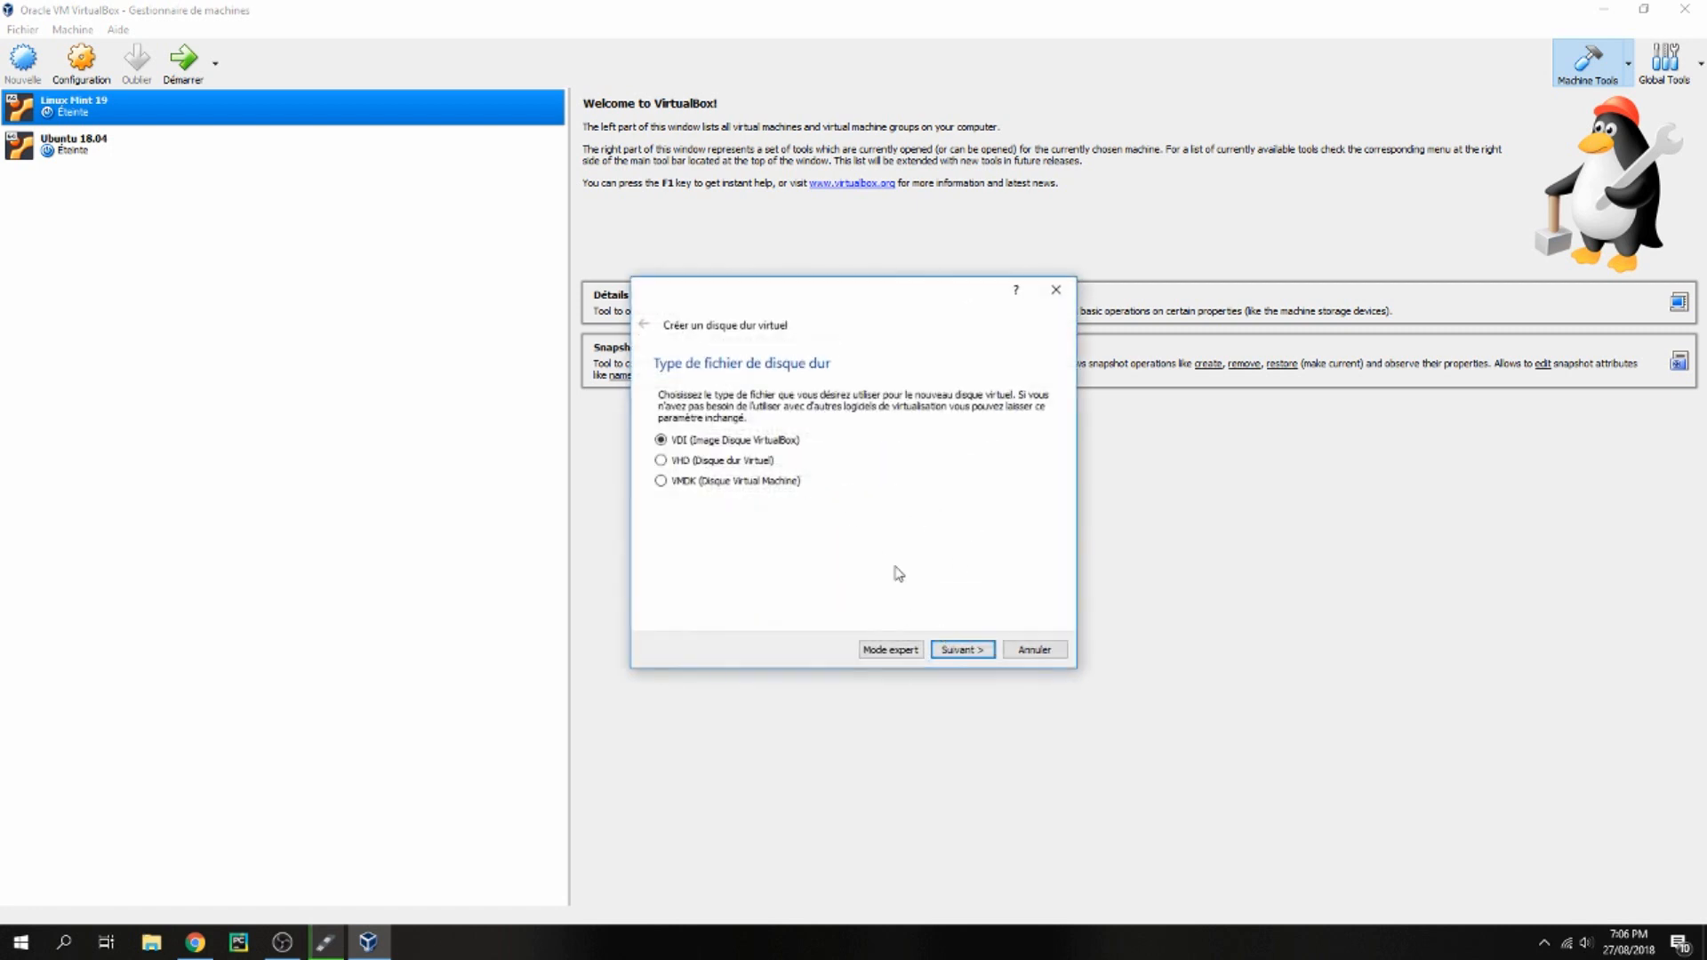
Create a dynamically allocated VDI hard disk named ubuntu 18.04 Studio with a size of 40,00 Go
click(959, 648)
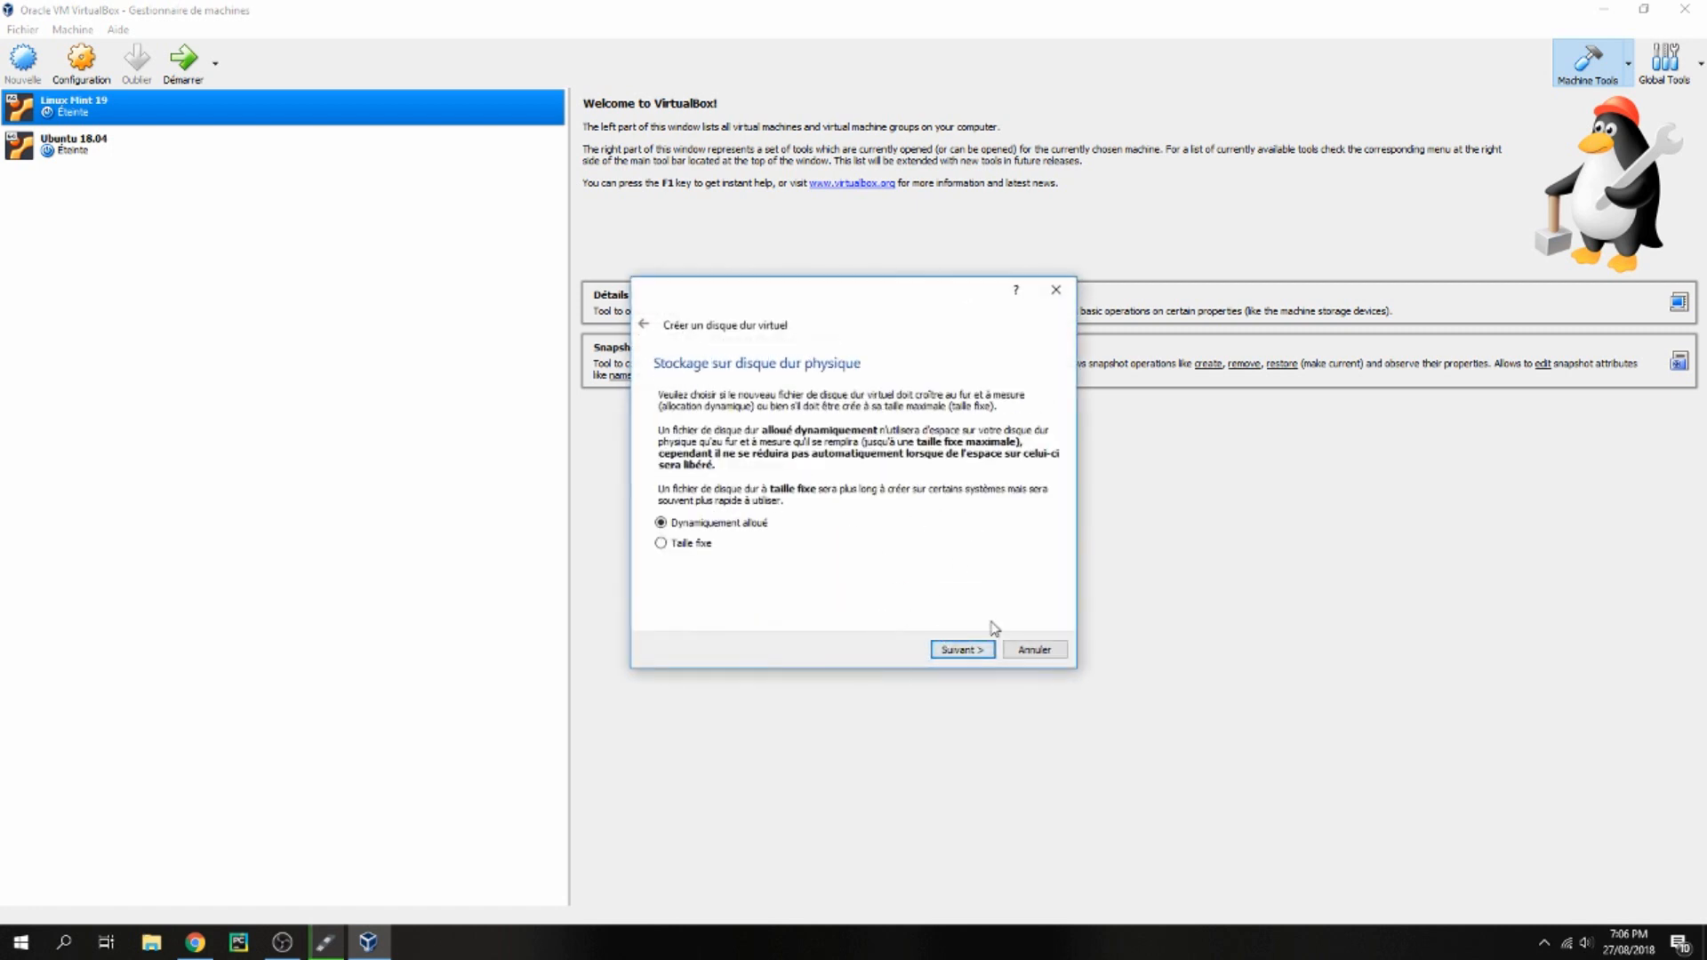
click(948, 650)
click(889, 489)
click(883, 489)
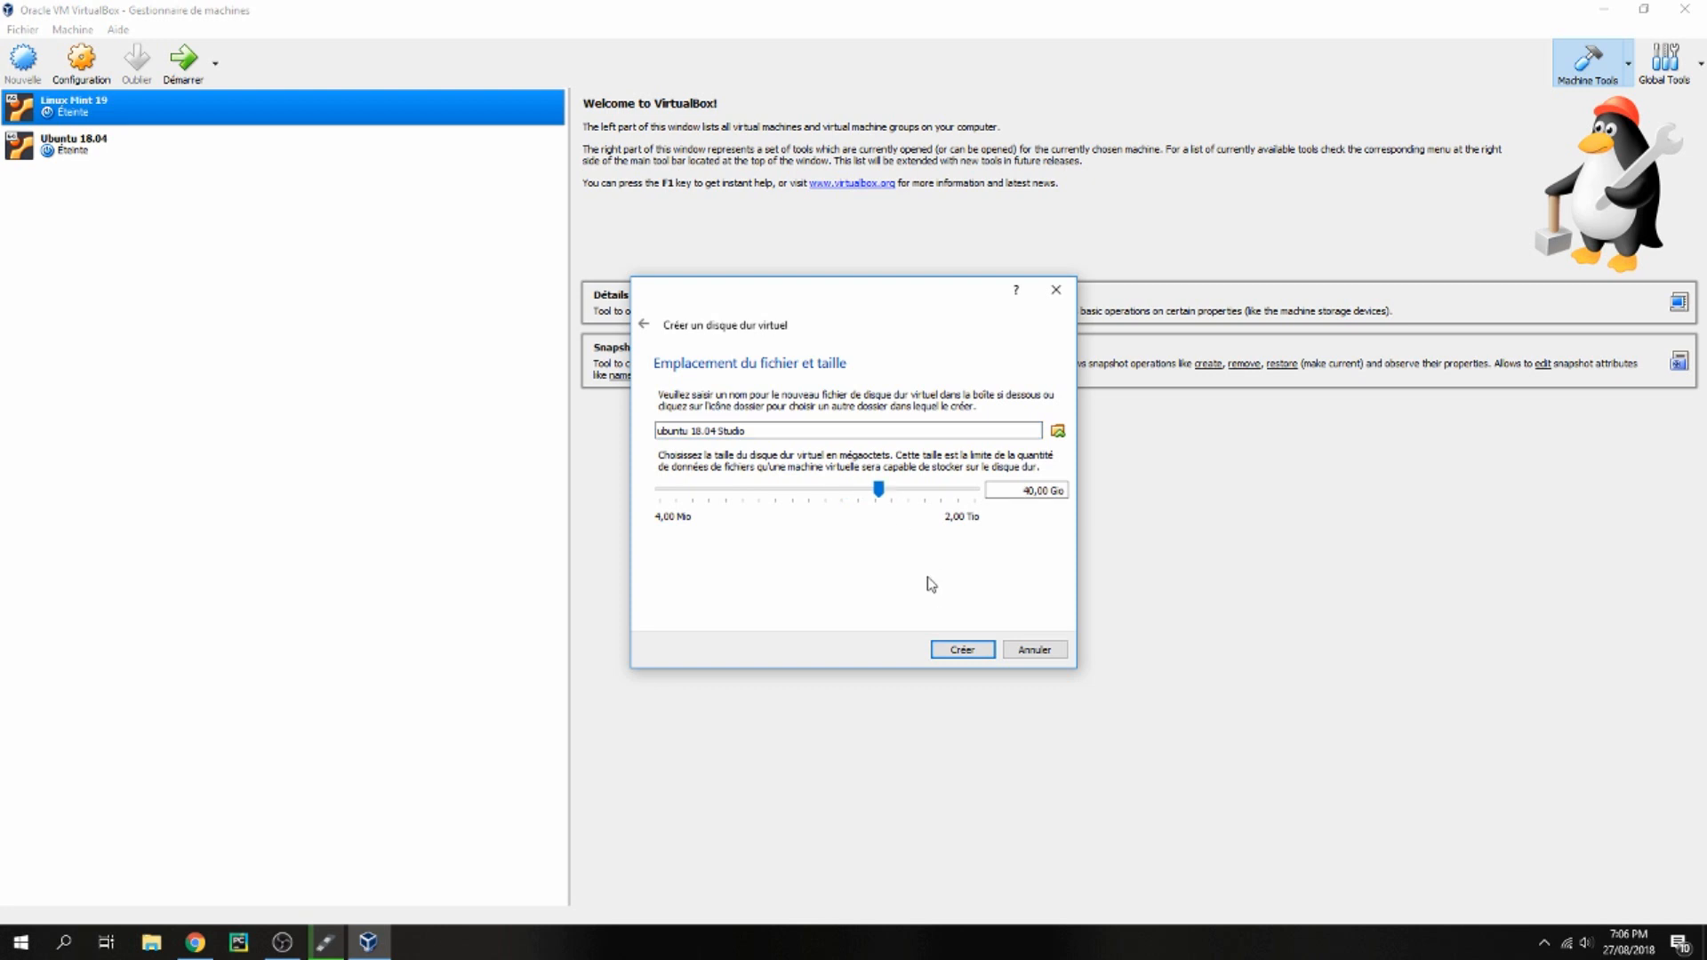
drag(876, 492, 875, 495)
click(961, 650)
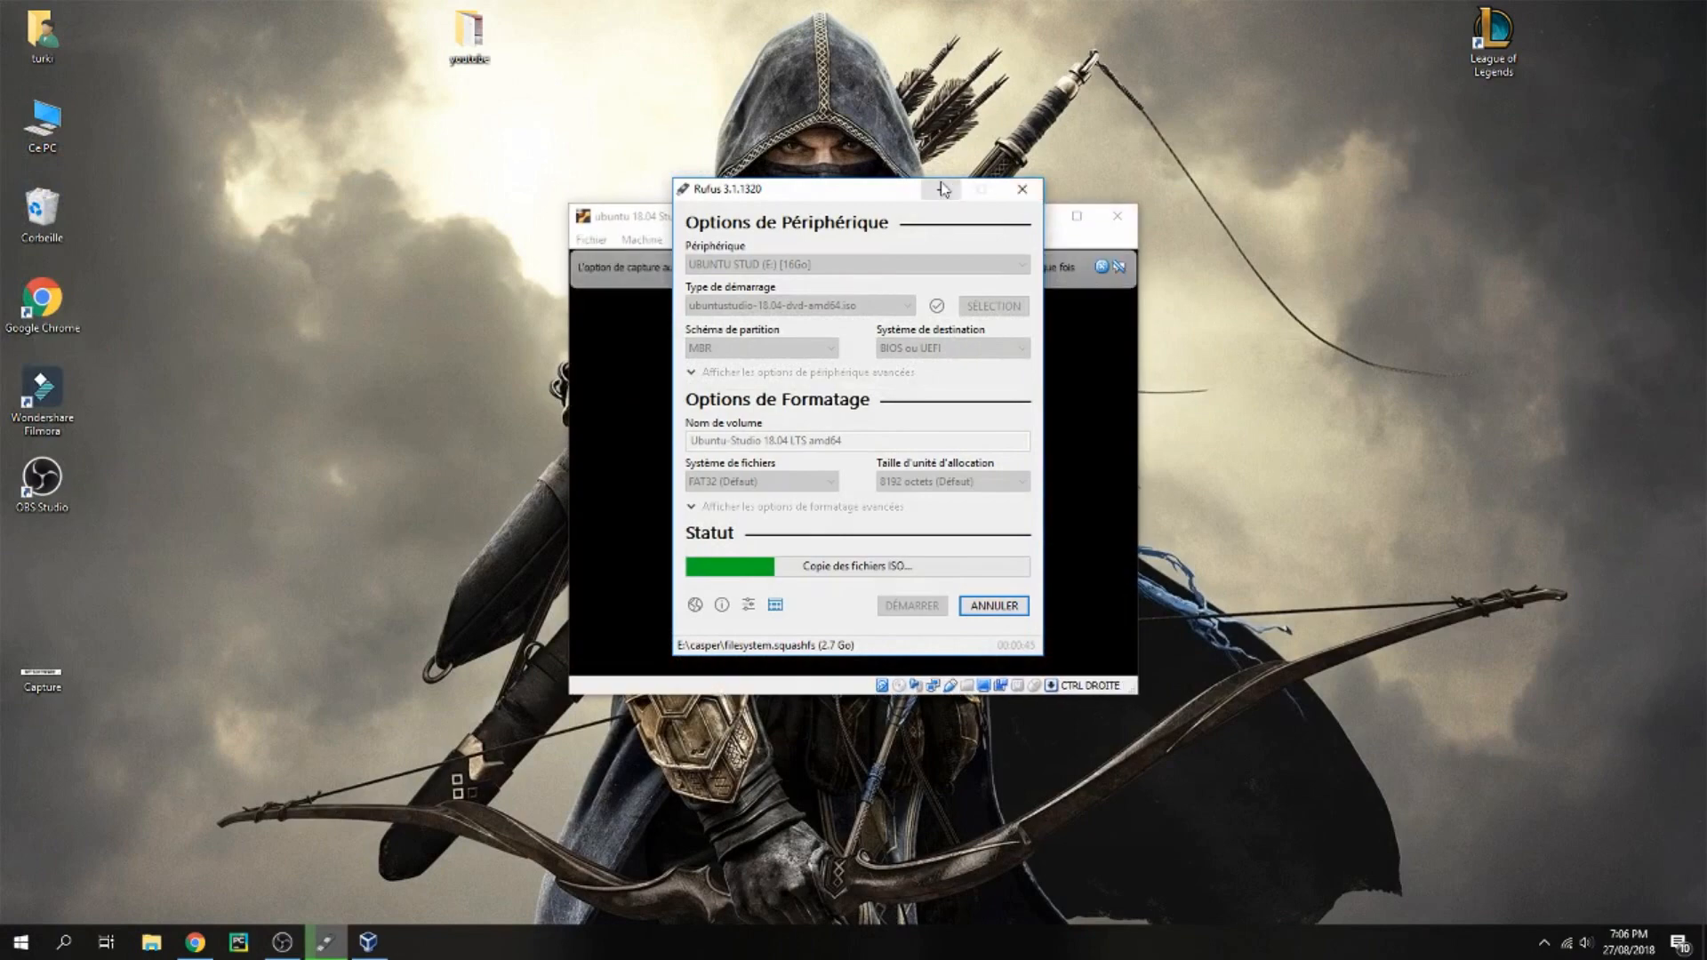
Minimize Rufus and start the virtual machine with the ubuntustudio-18.04-dvd-amd64 ISO as its startup disk
click(941, 190)
click(1009, 544)
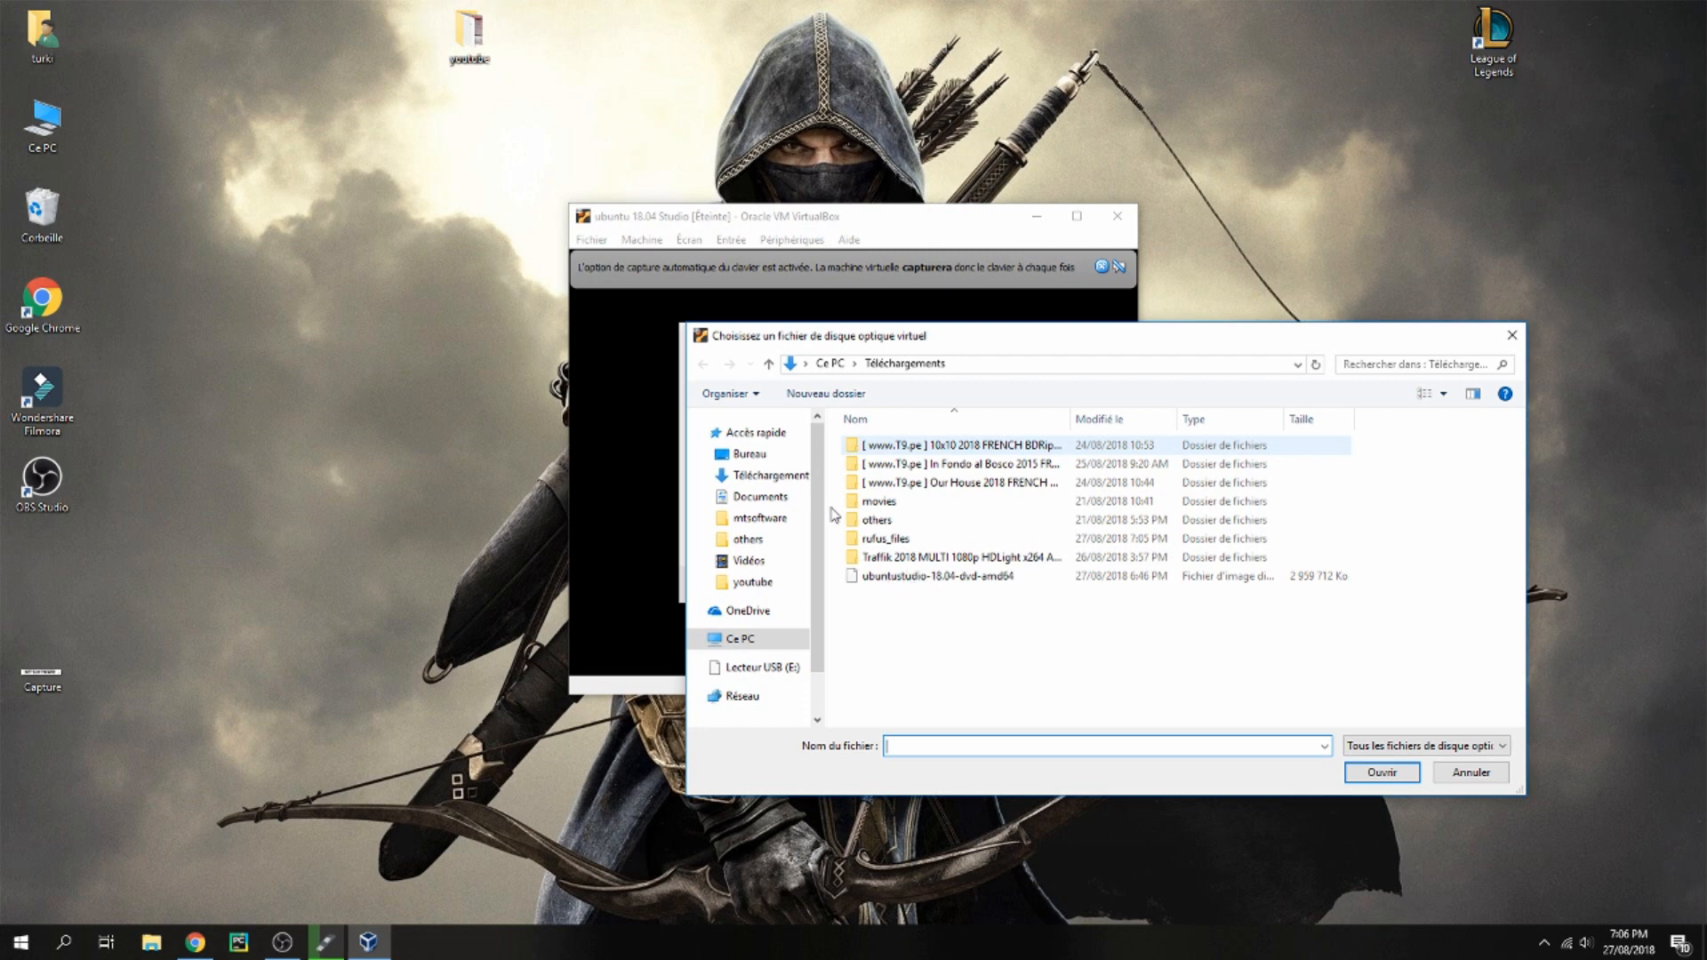
click(899, 578)
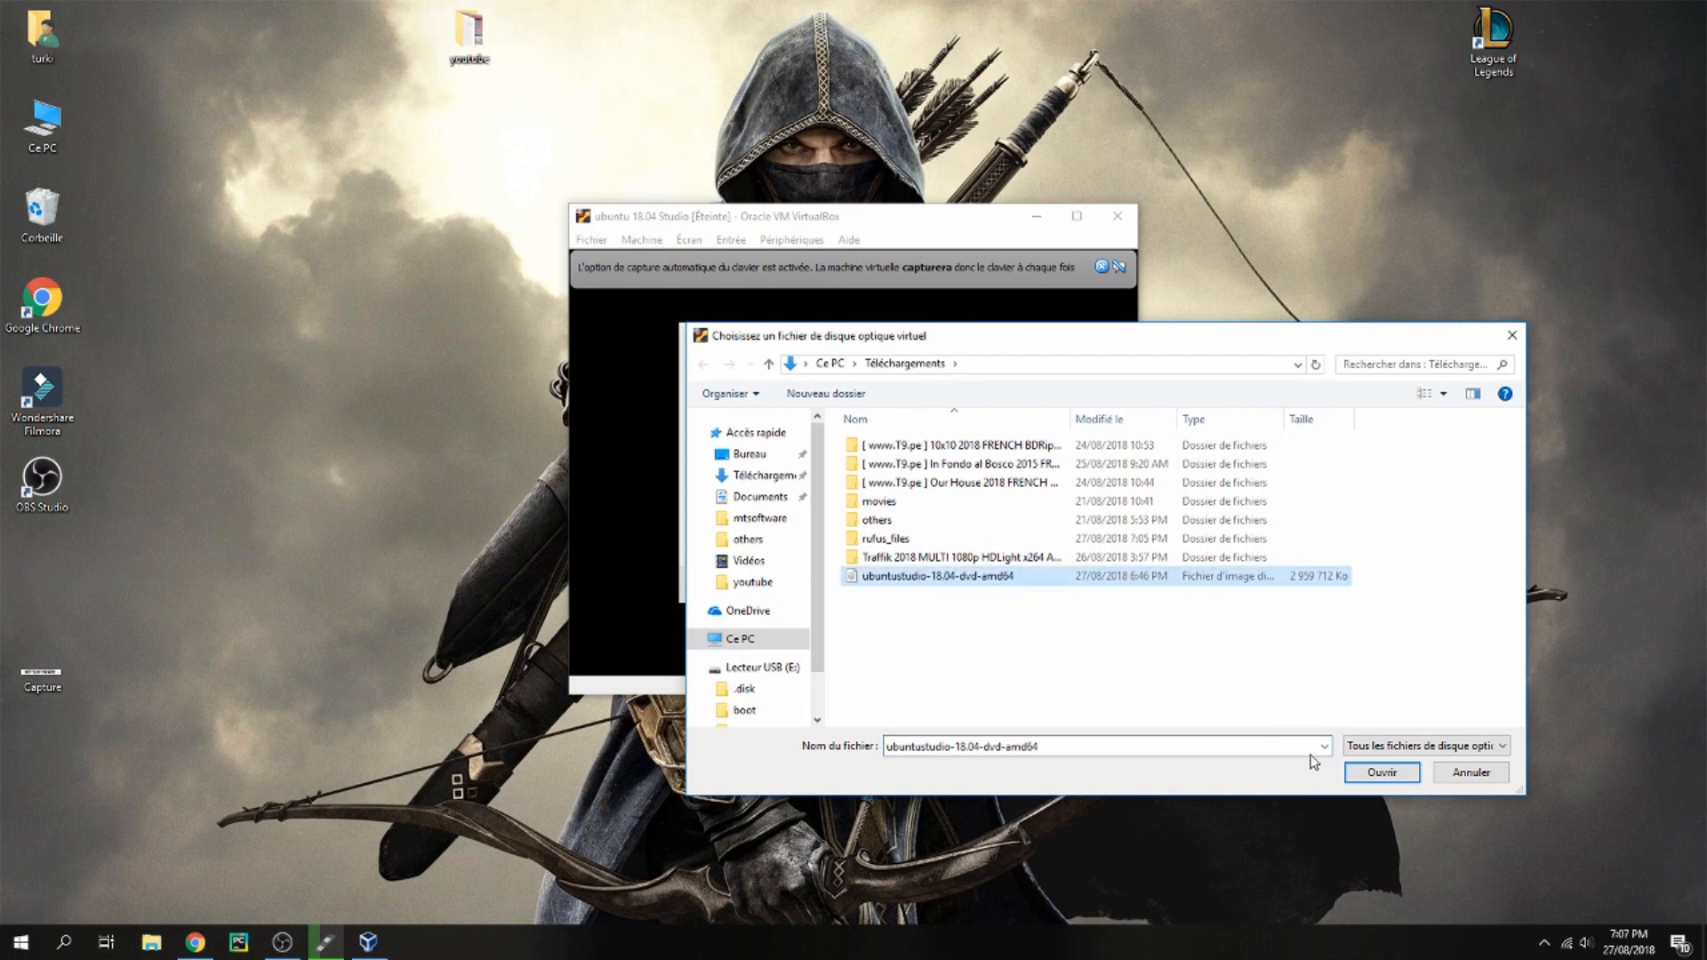
click(1382, 771)
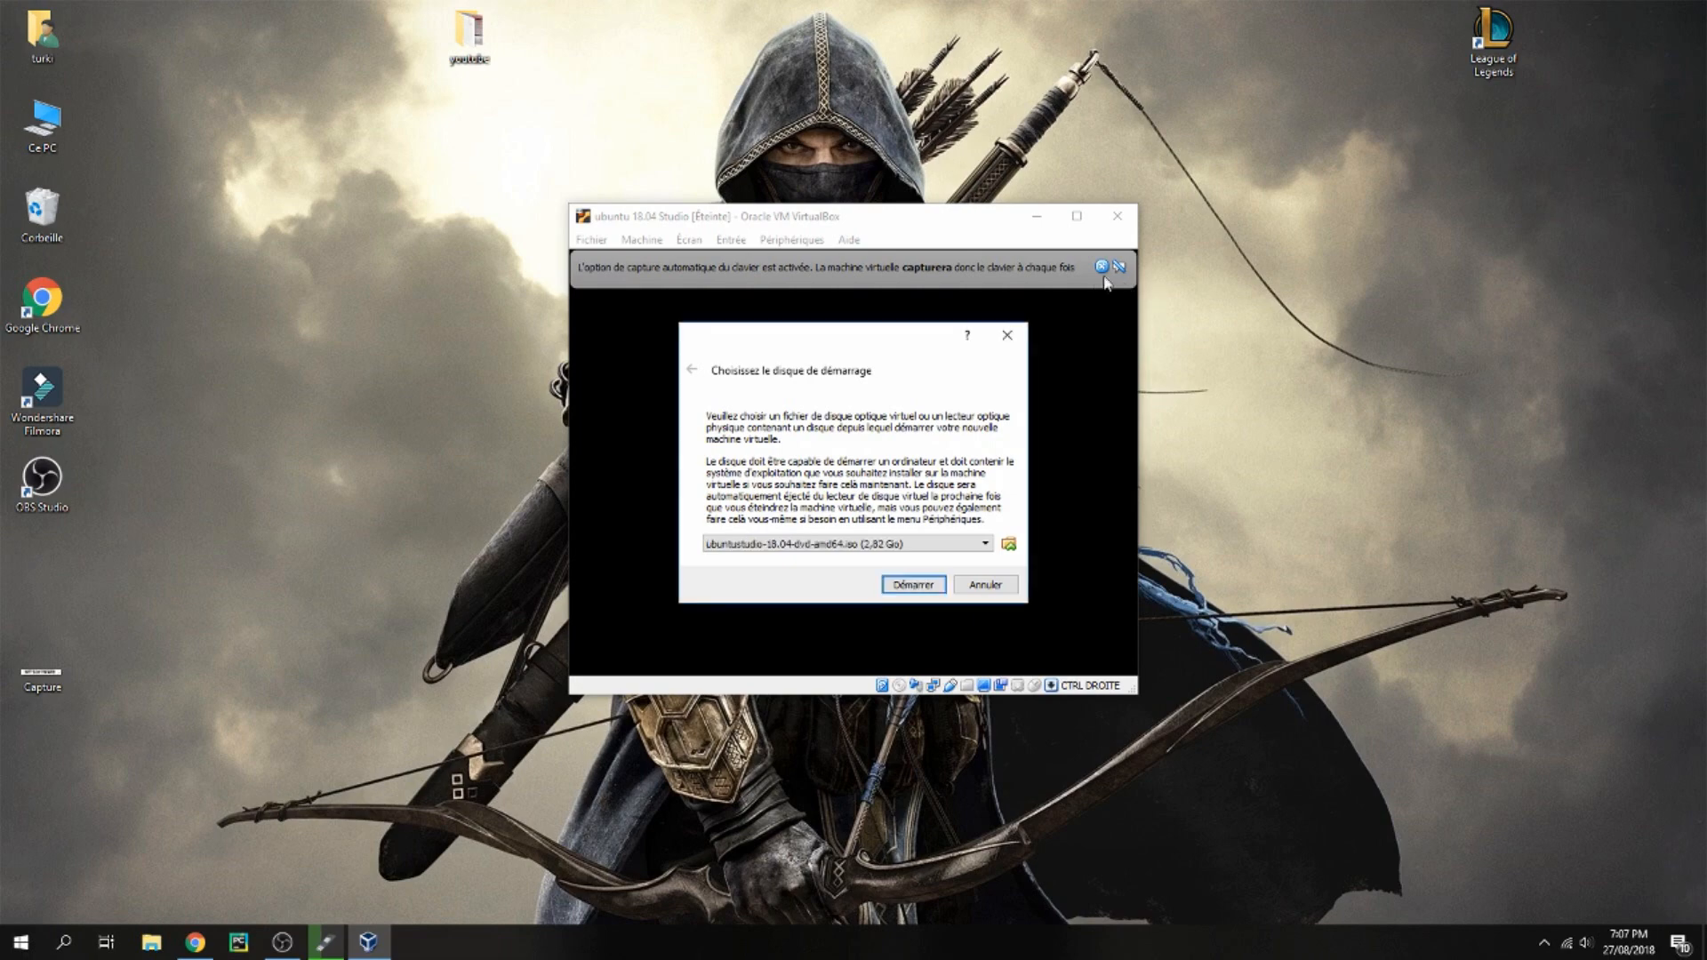
click(912, 583)
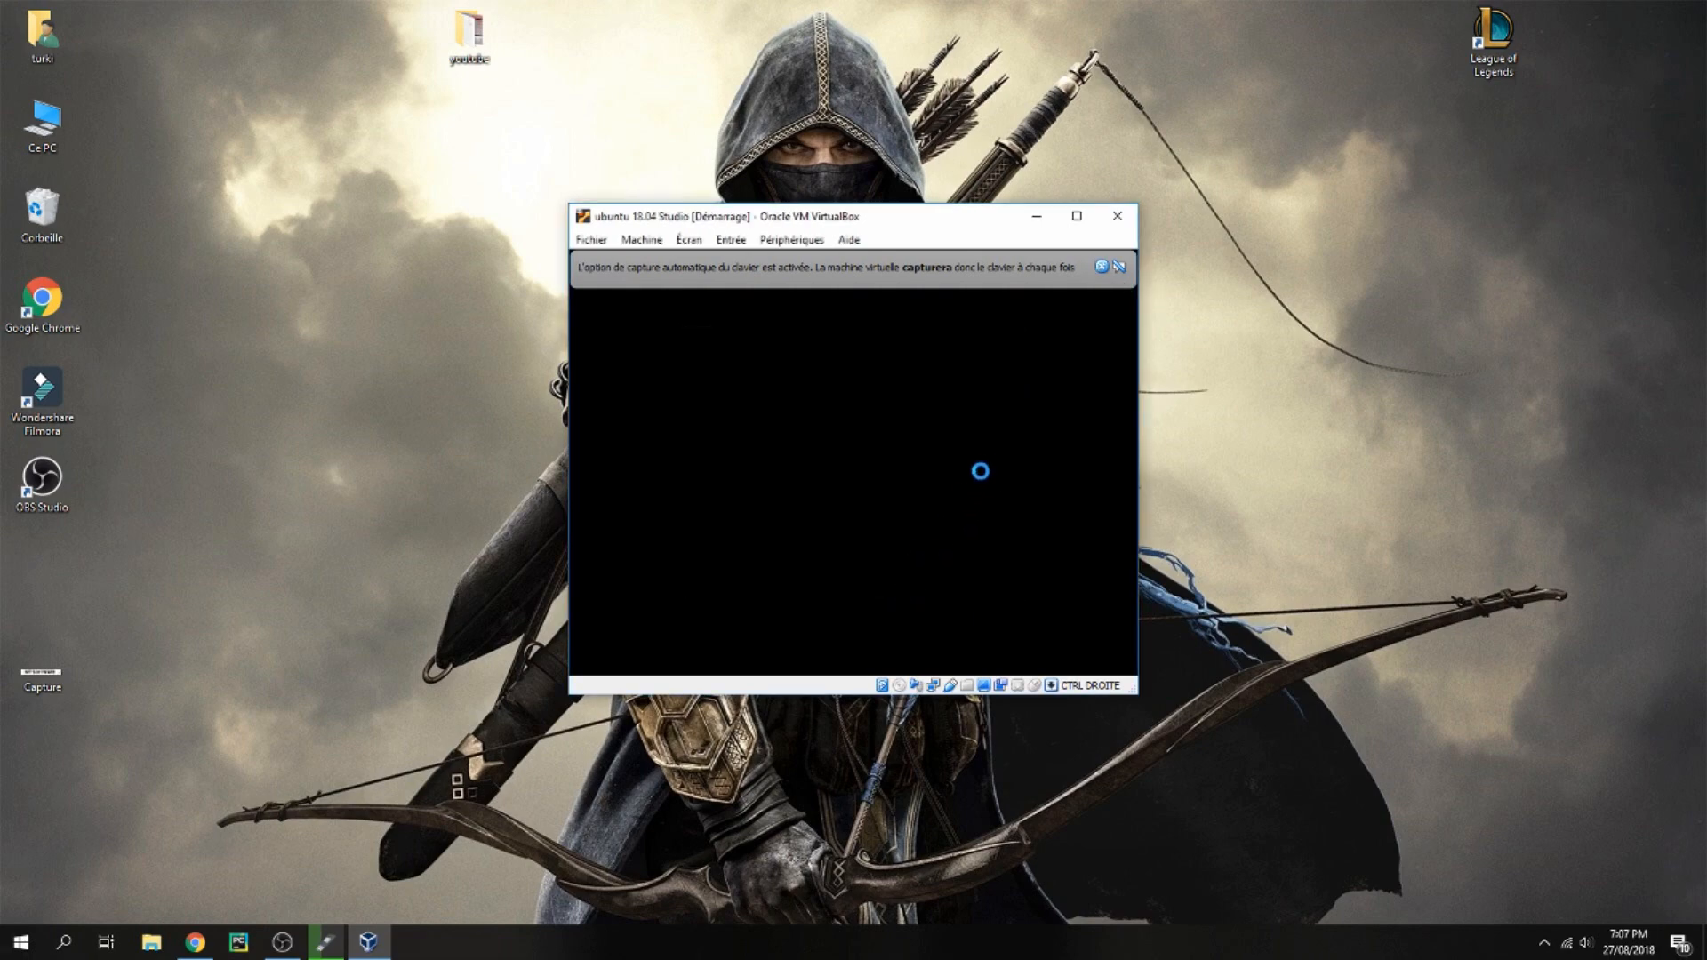
Dismiss the keyboard capture notice and boot the virtual machine into Install Ubuntu Studio
click(1102, 269)
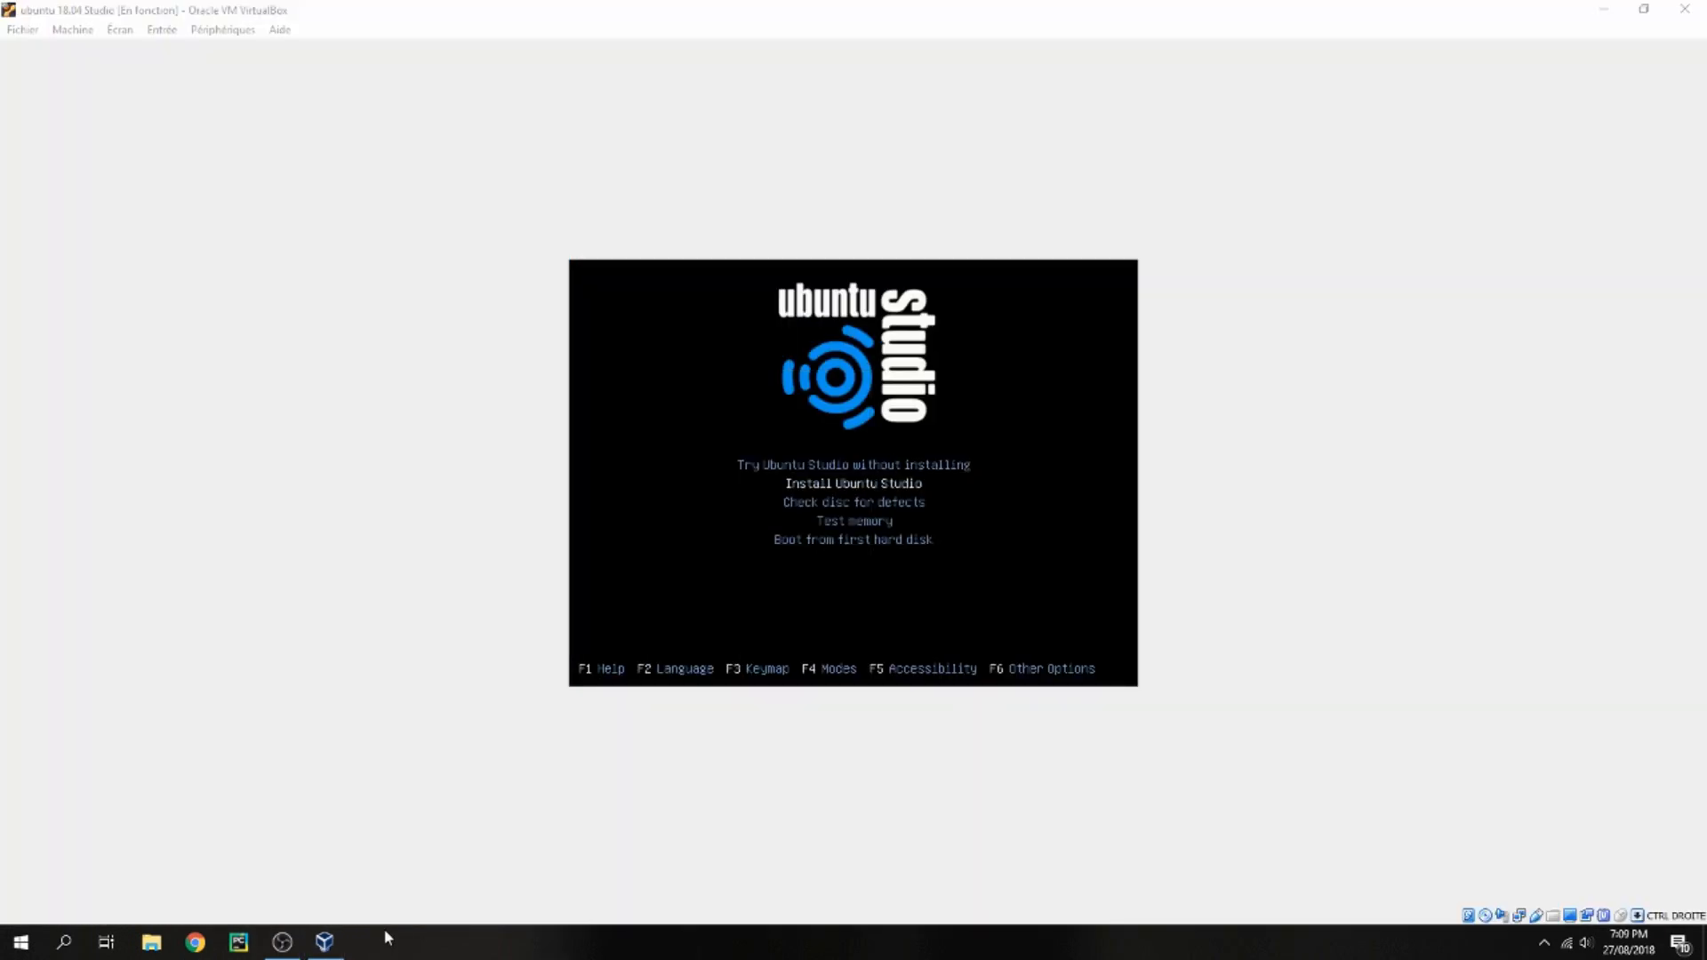
click(678, 627)
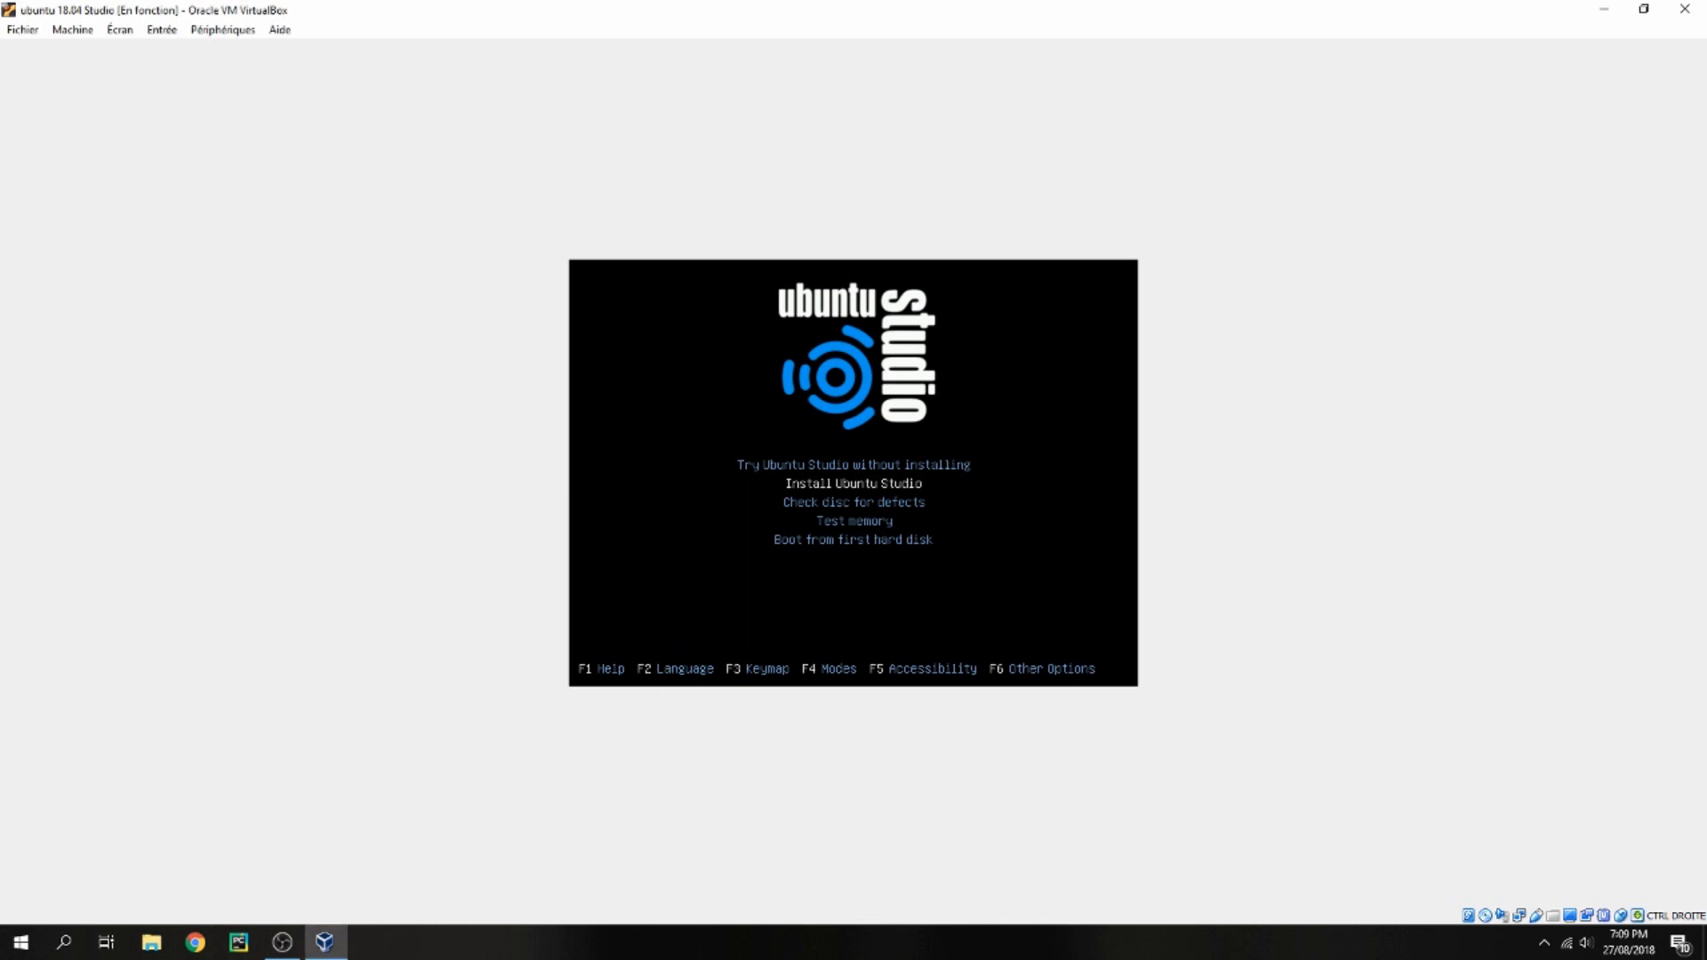
key(Return)
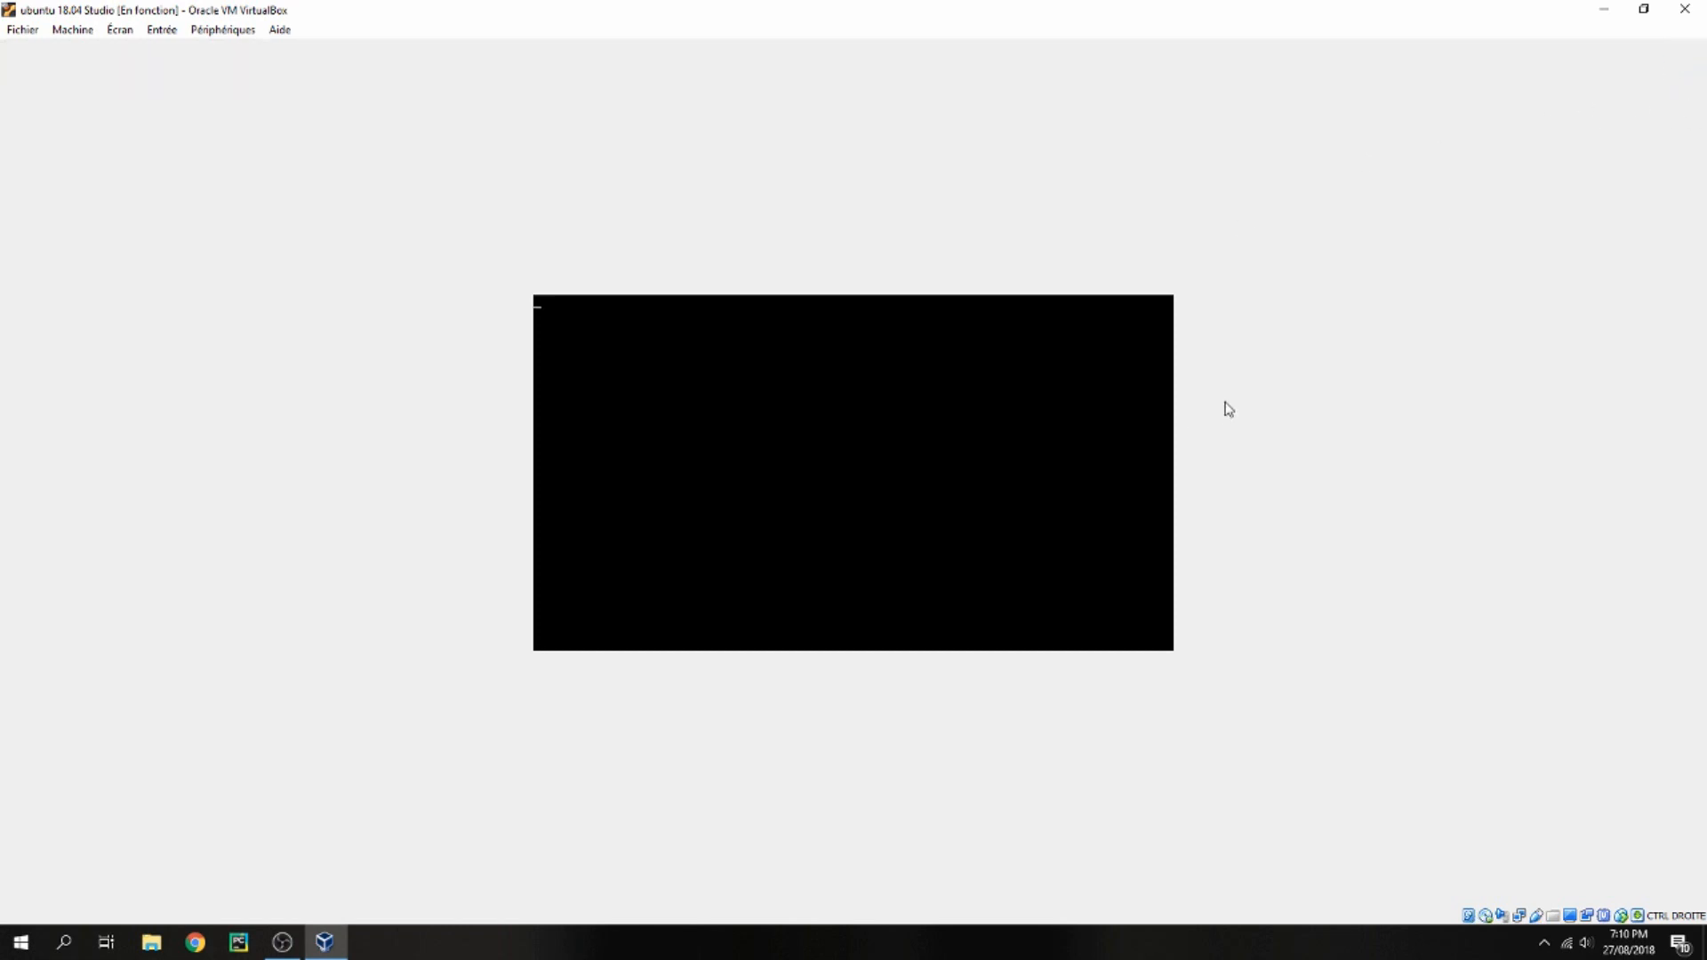
click(684, 952)
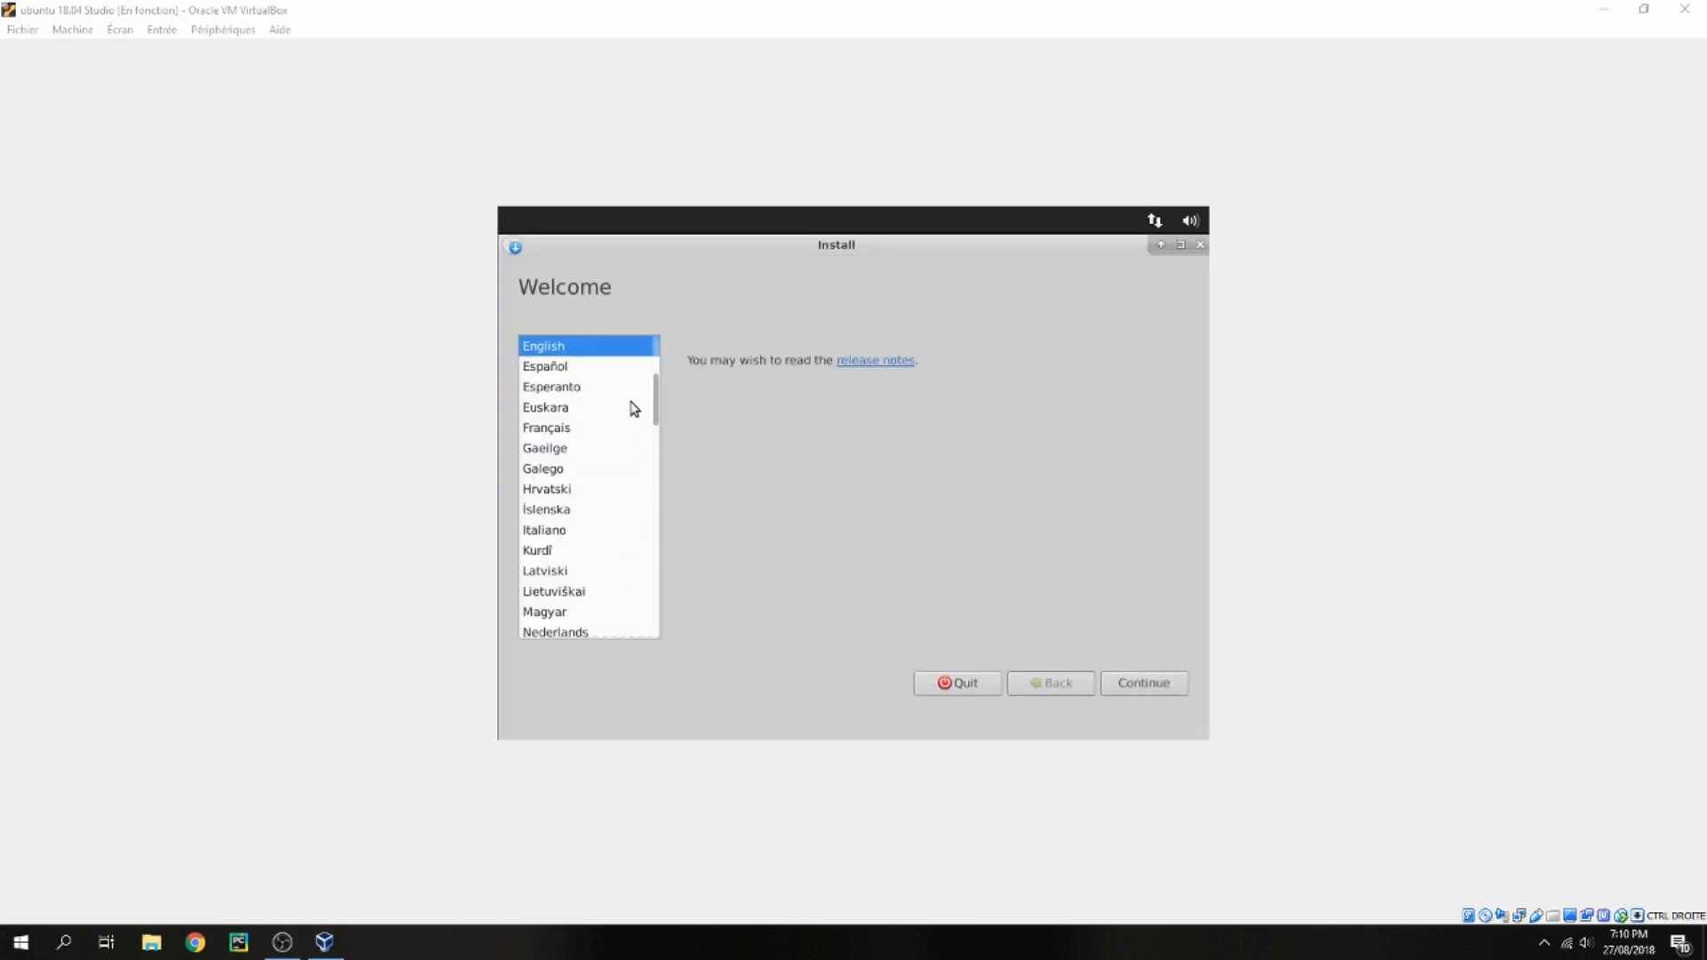
Keep English as the installer language and choose the French (AZERTY) keyboard layout
click(1125, 687)
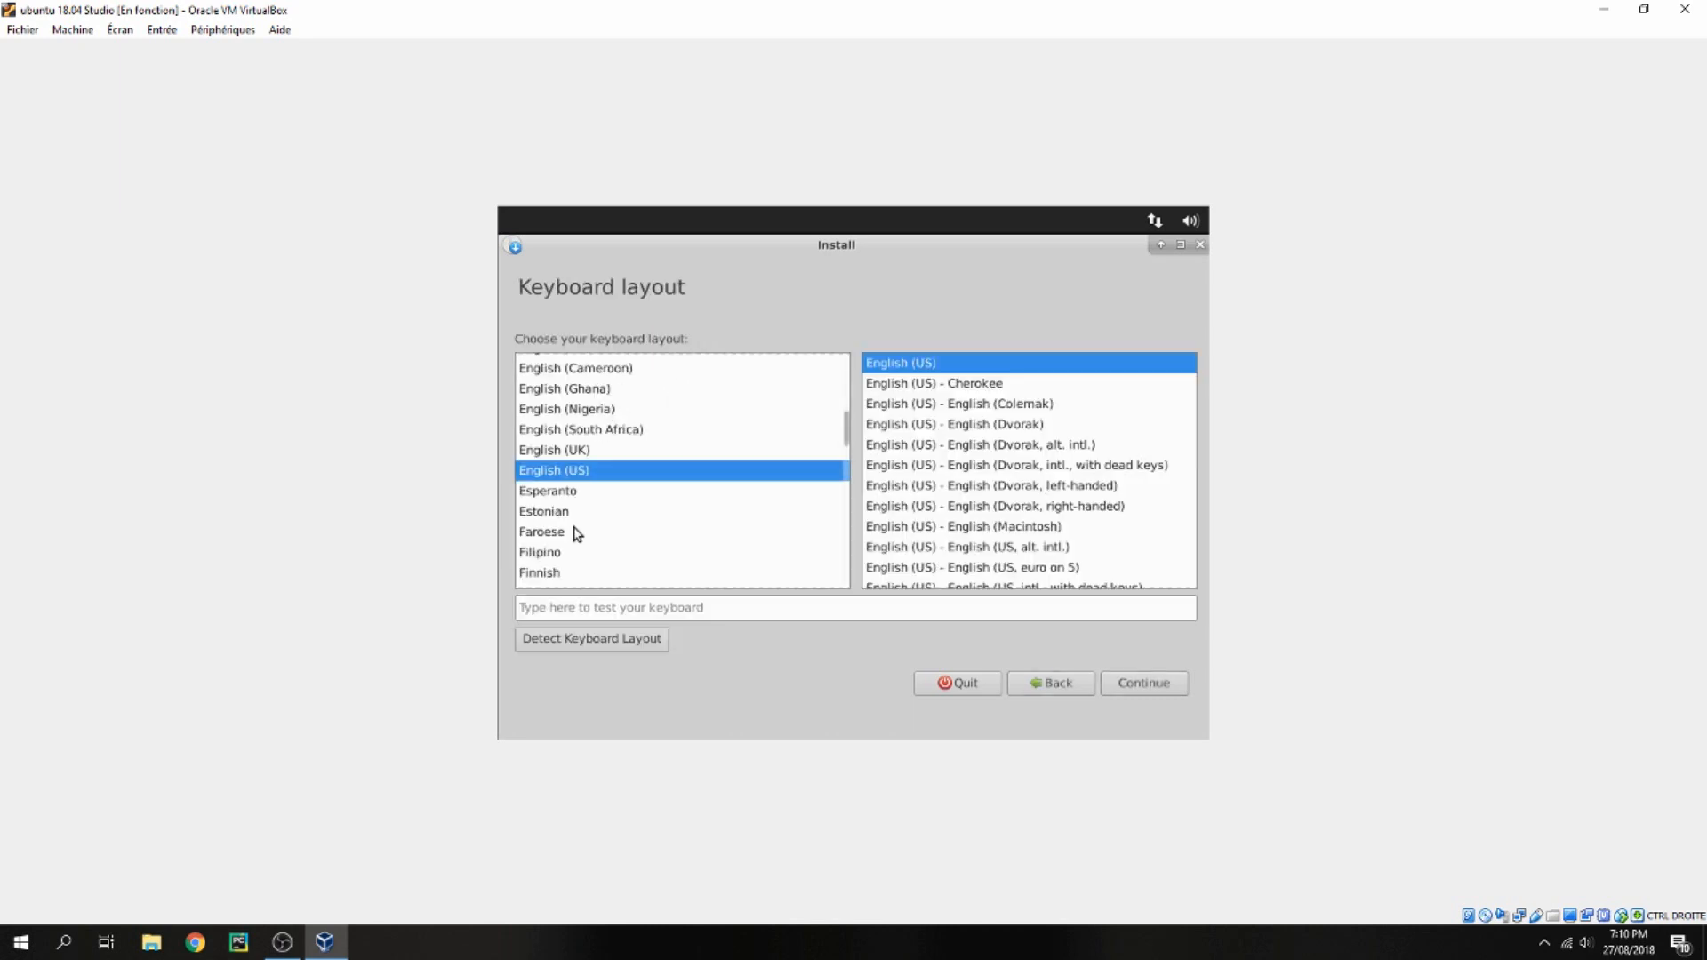
scroll(845, 434, down, 3)
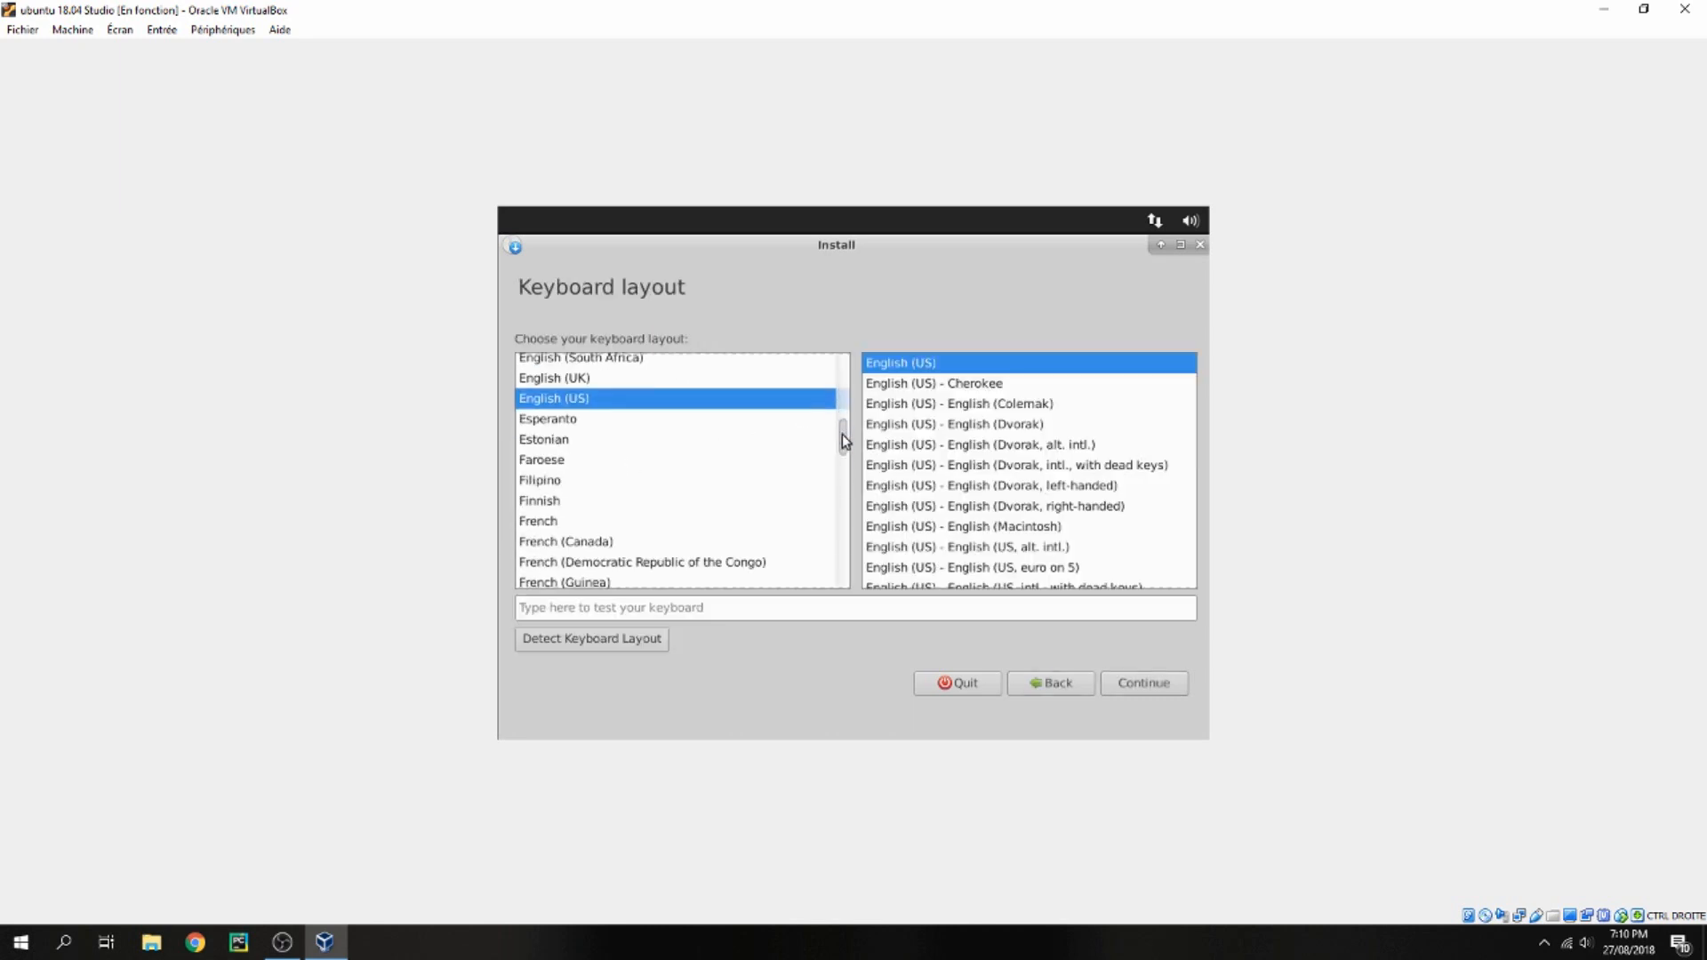
click(557, 523)
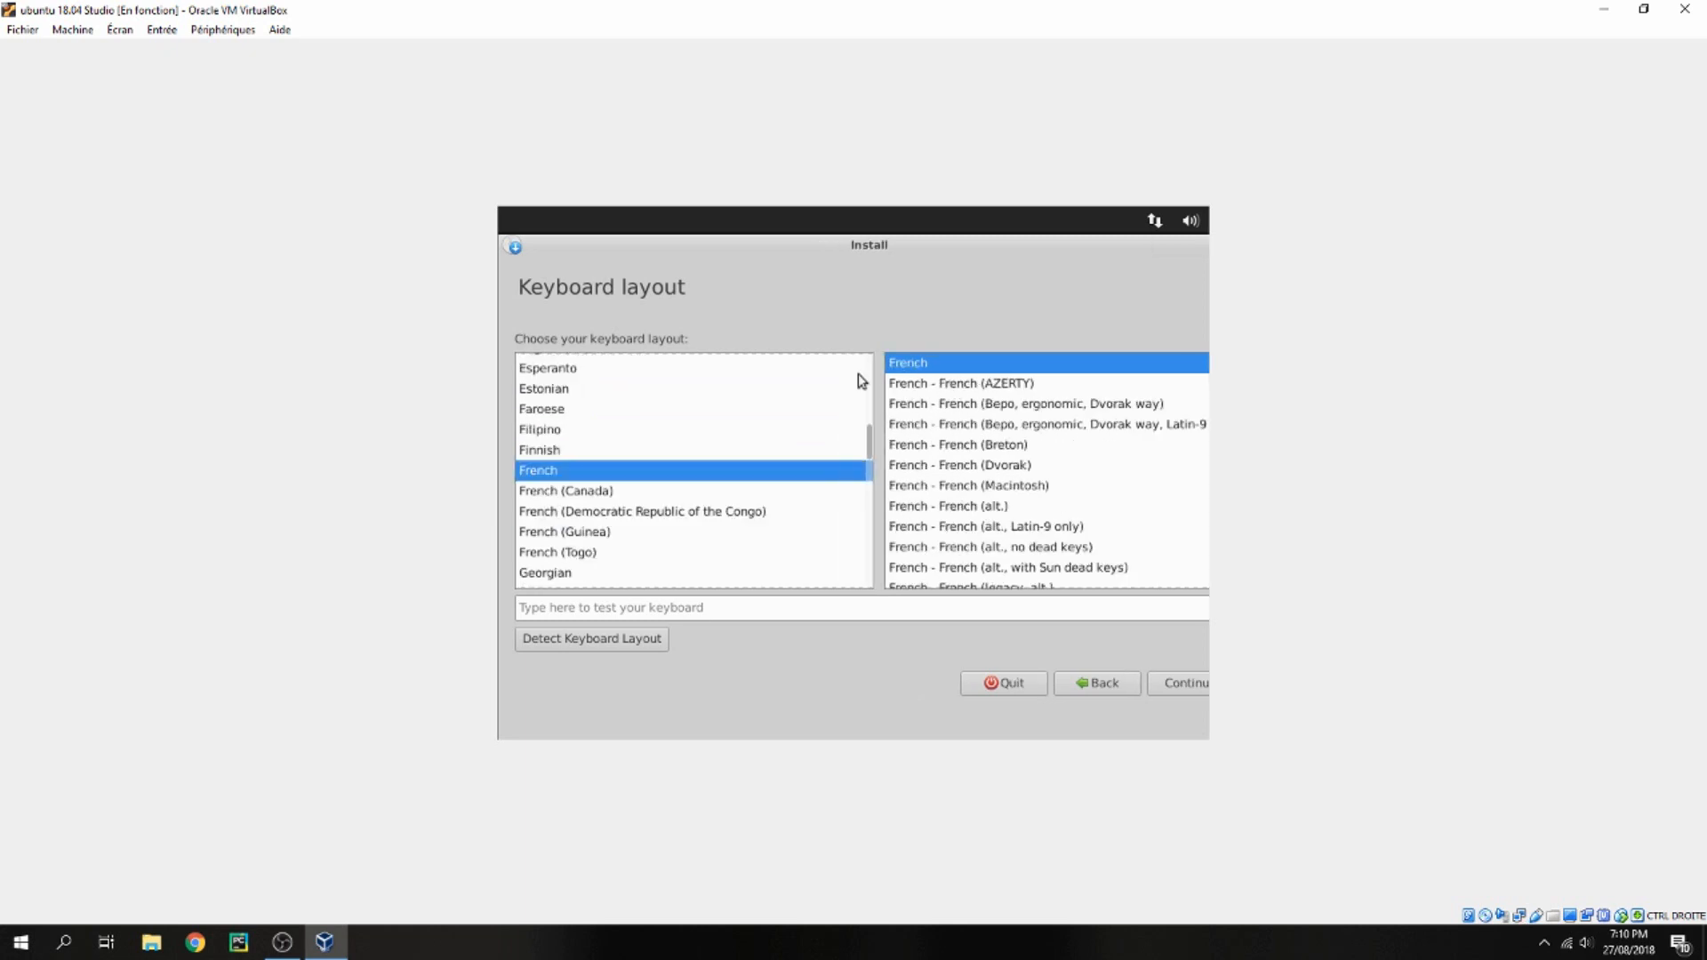
click(934, 383)
click(1171, 684)
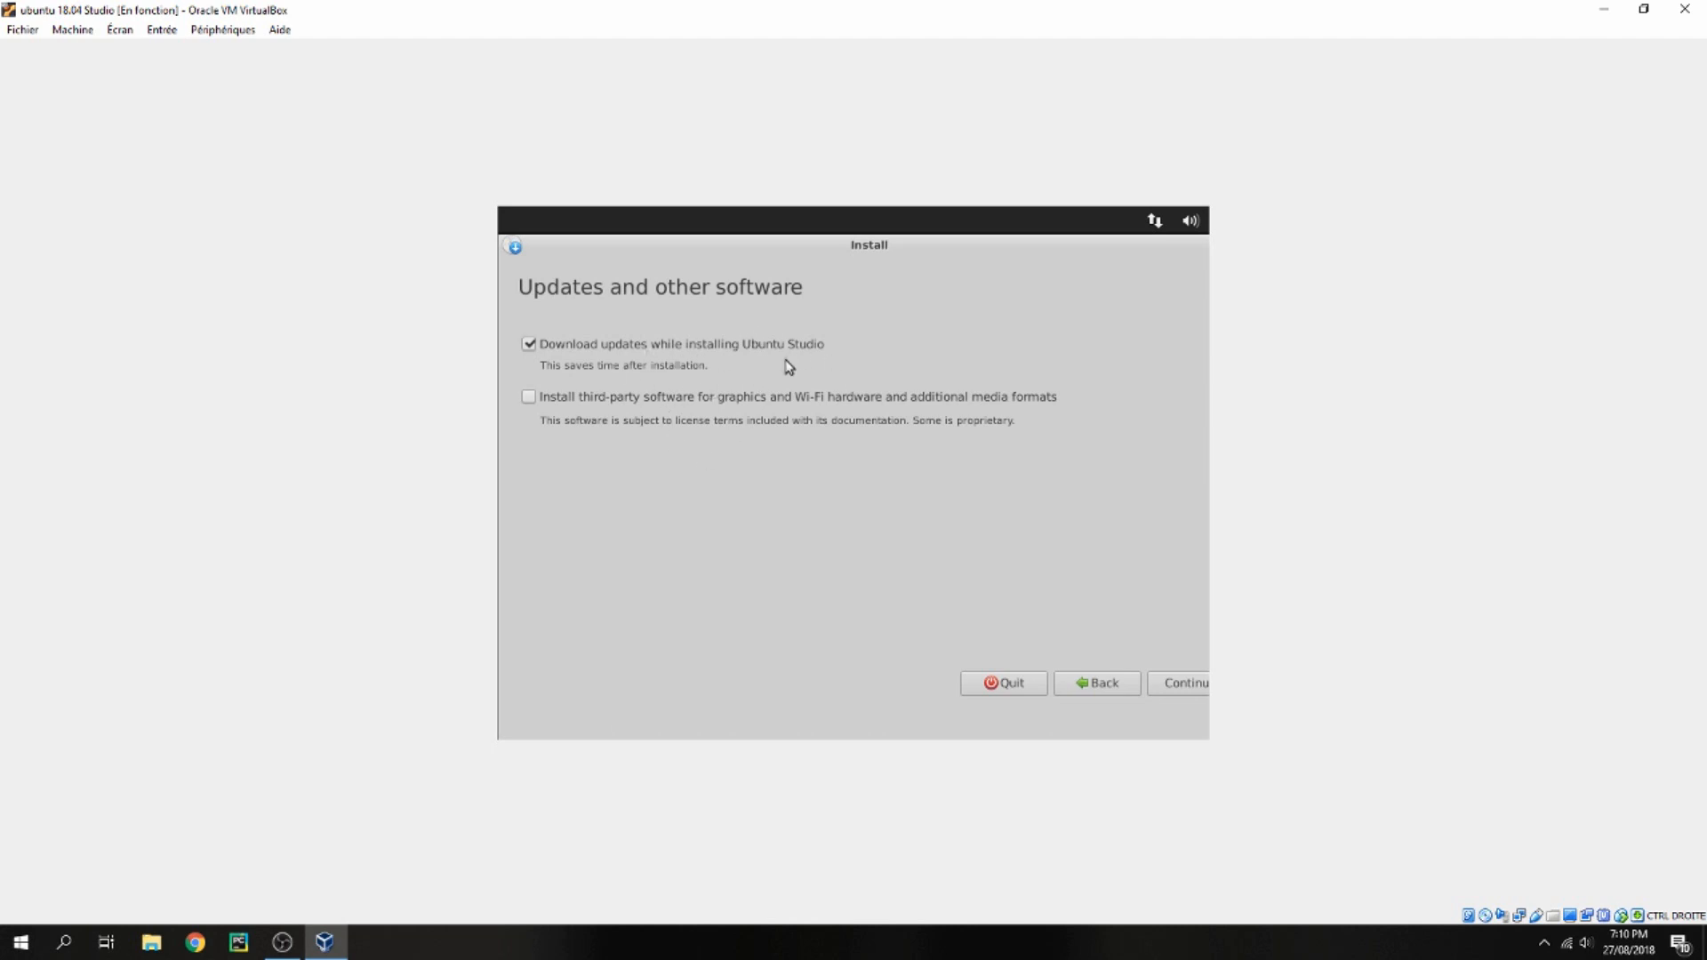
Continue past the updates page and keep all Ubuntu Studio multimedia packages selected
click(1170, 690)
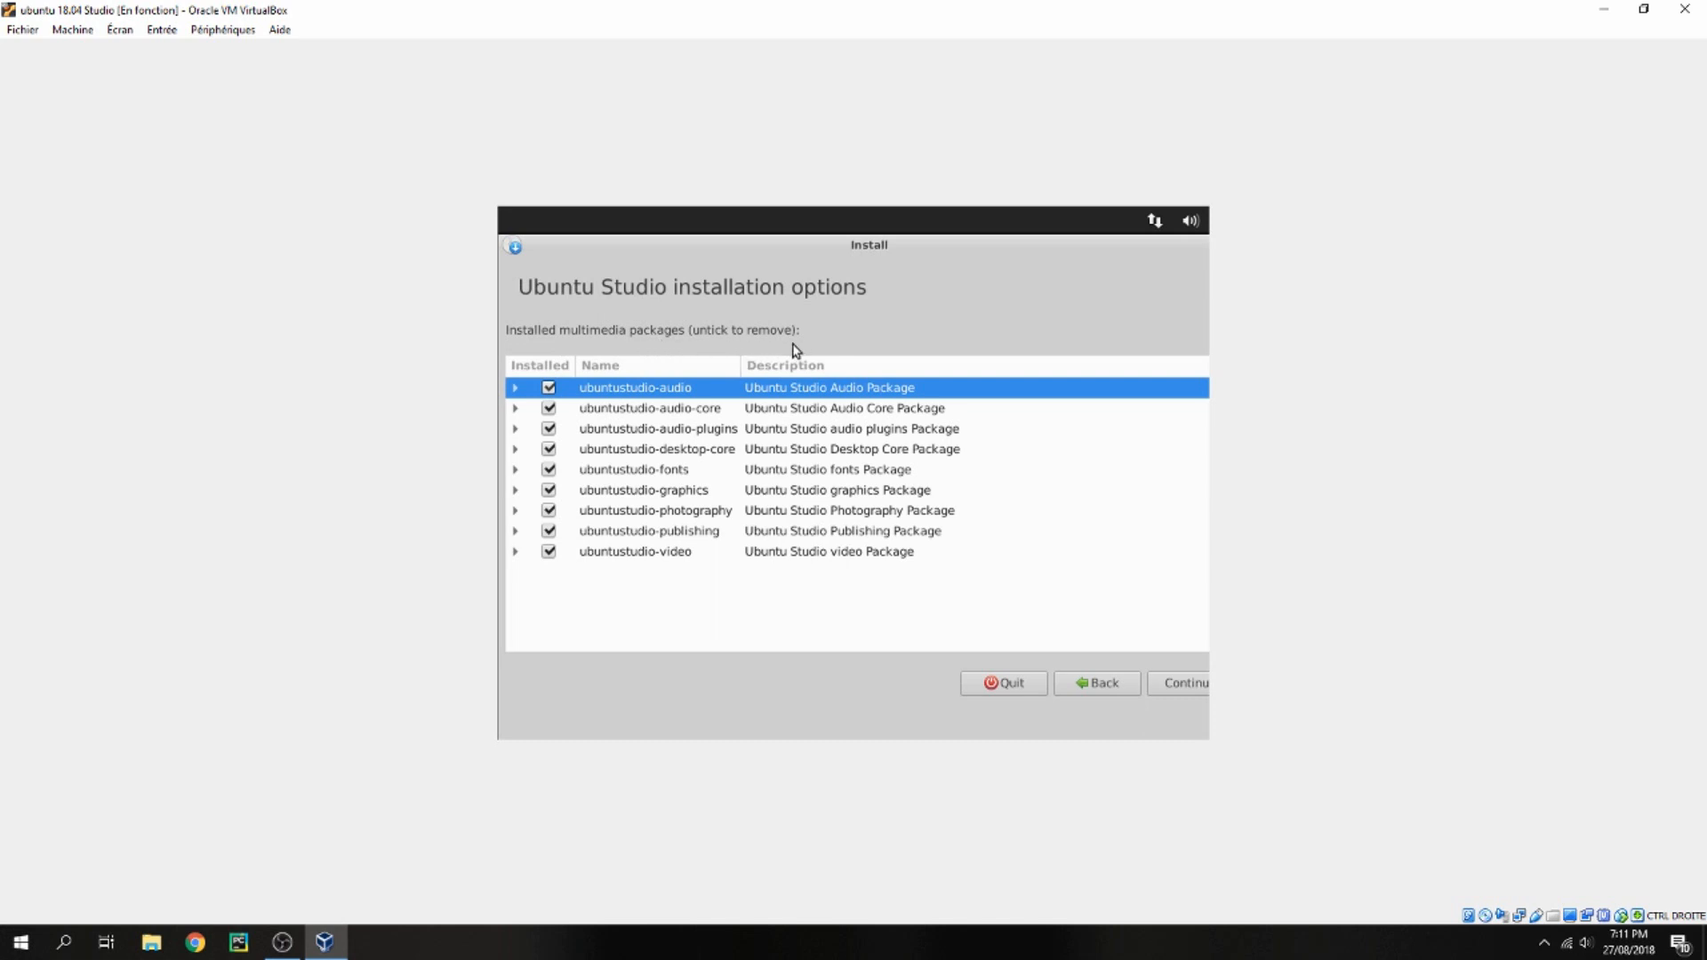
click(669, 495)
click(681, 514)
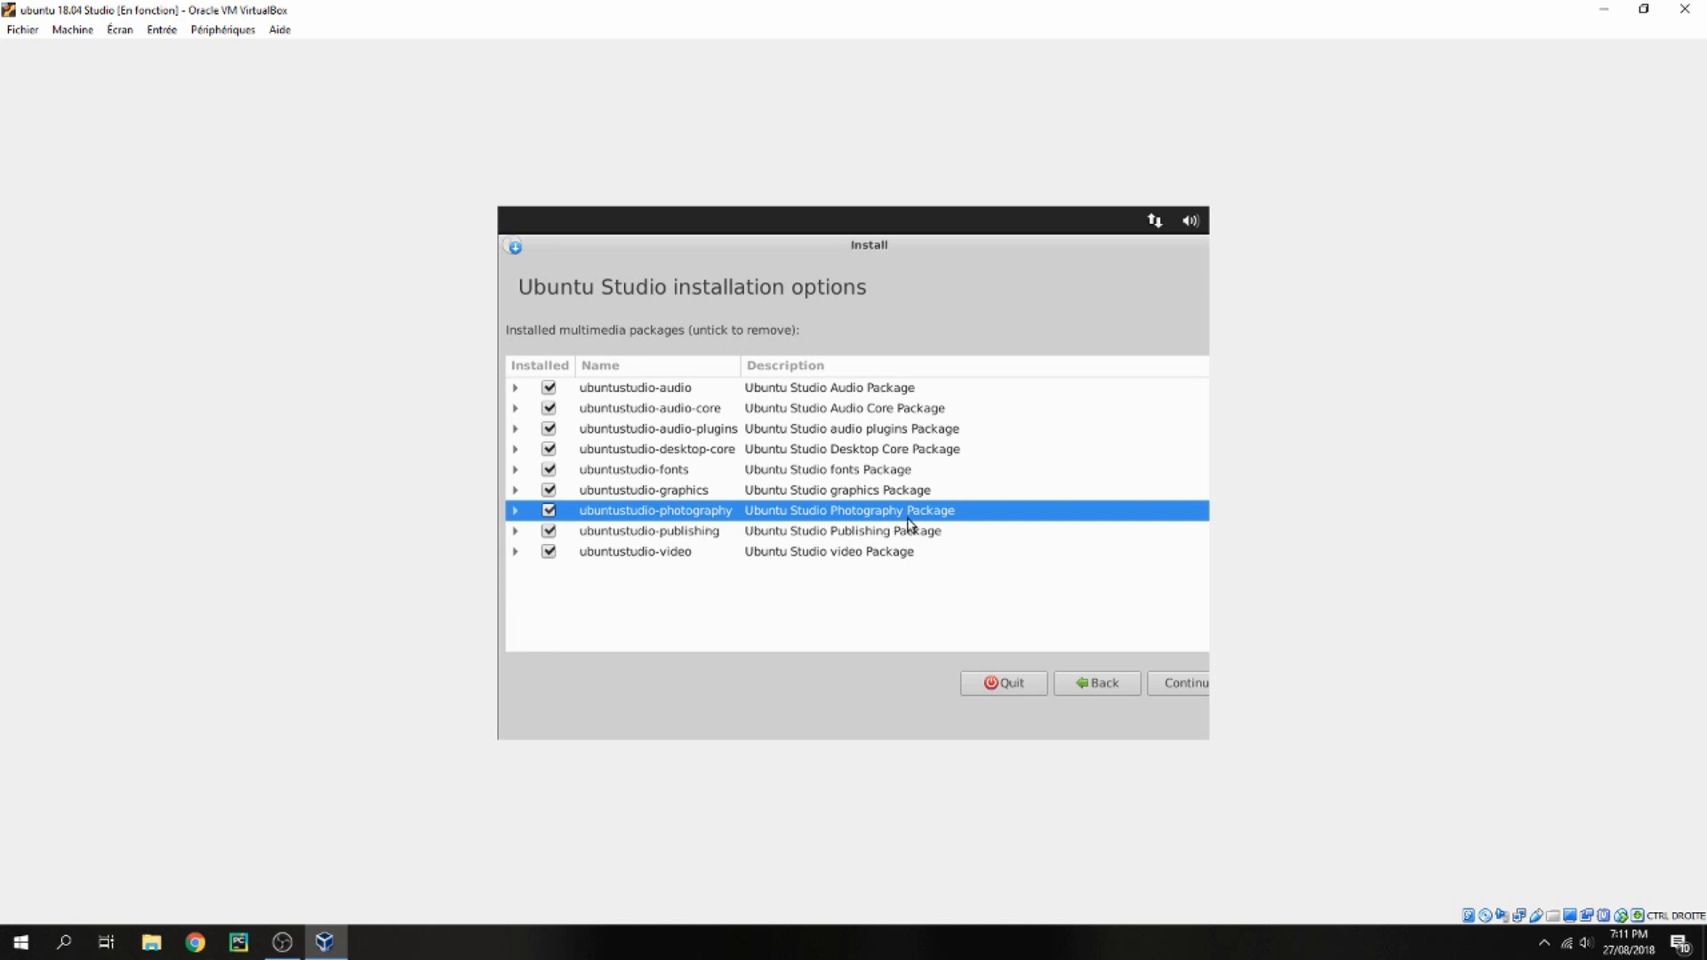
click(1174, 681)
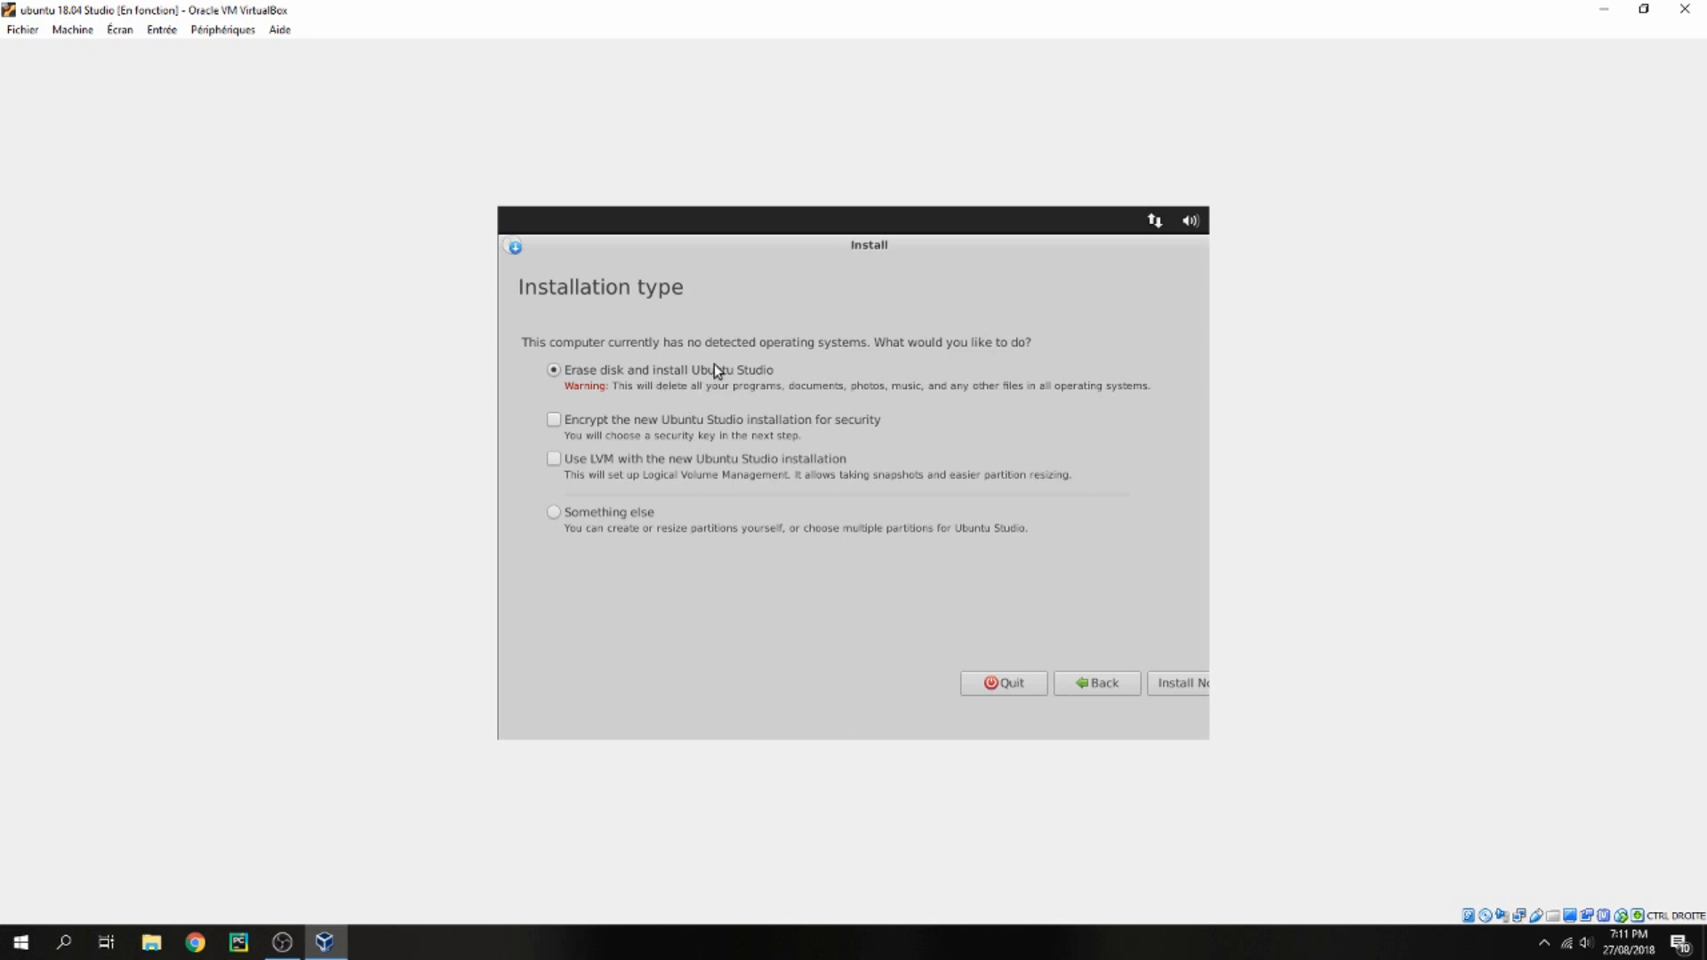
Choose the Something else installation type and create a new empty partition table on /dev/sda
click(613, 517)
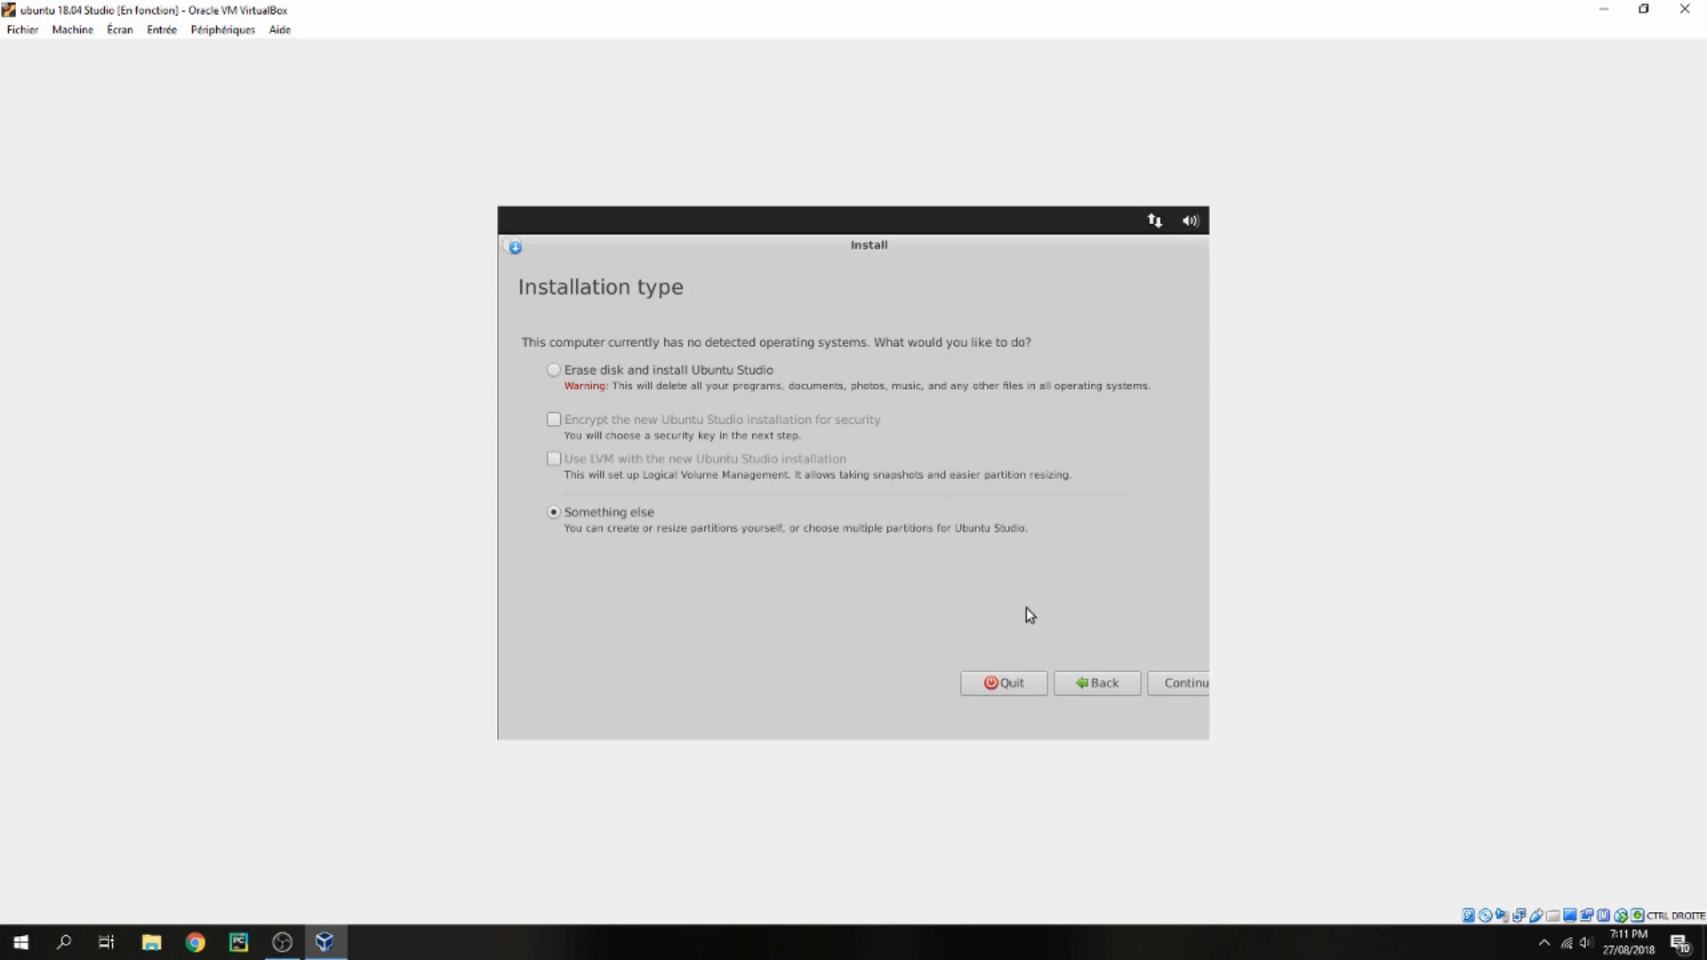
click(1180, 684)
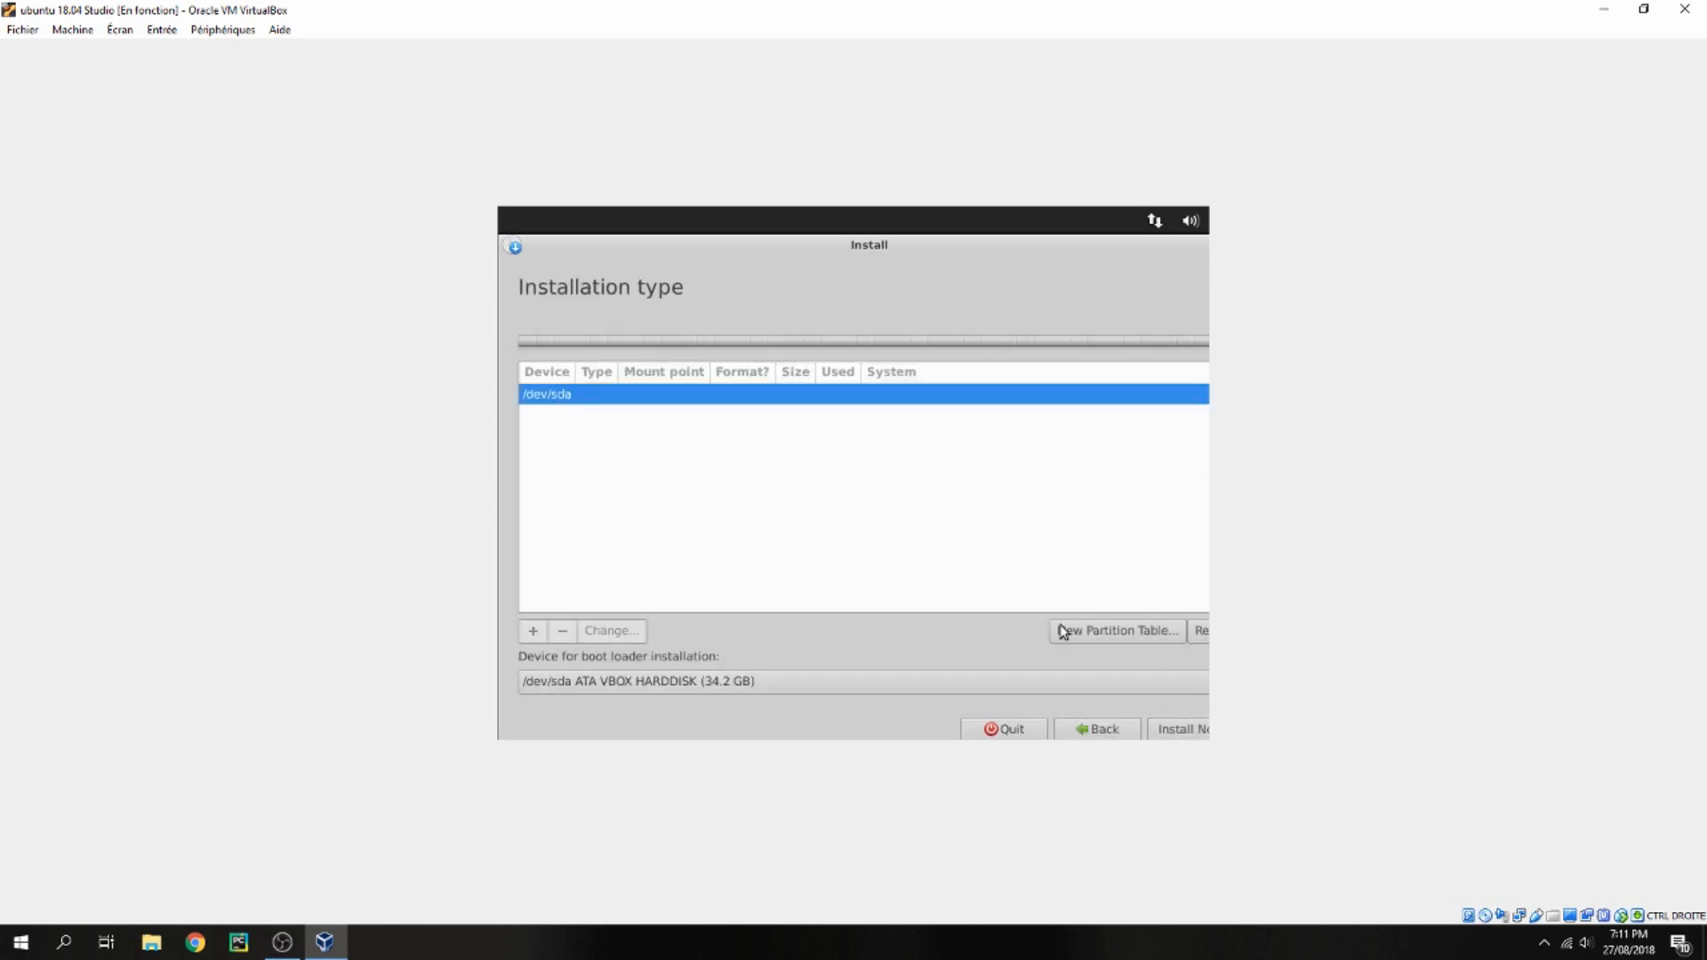
click(1063, 632)
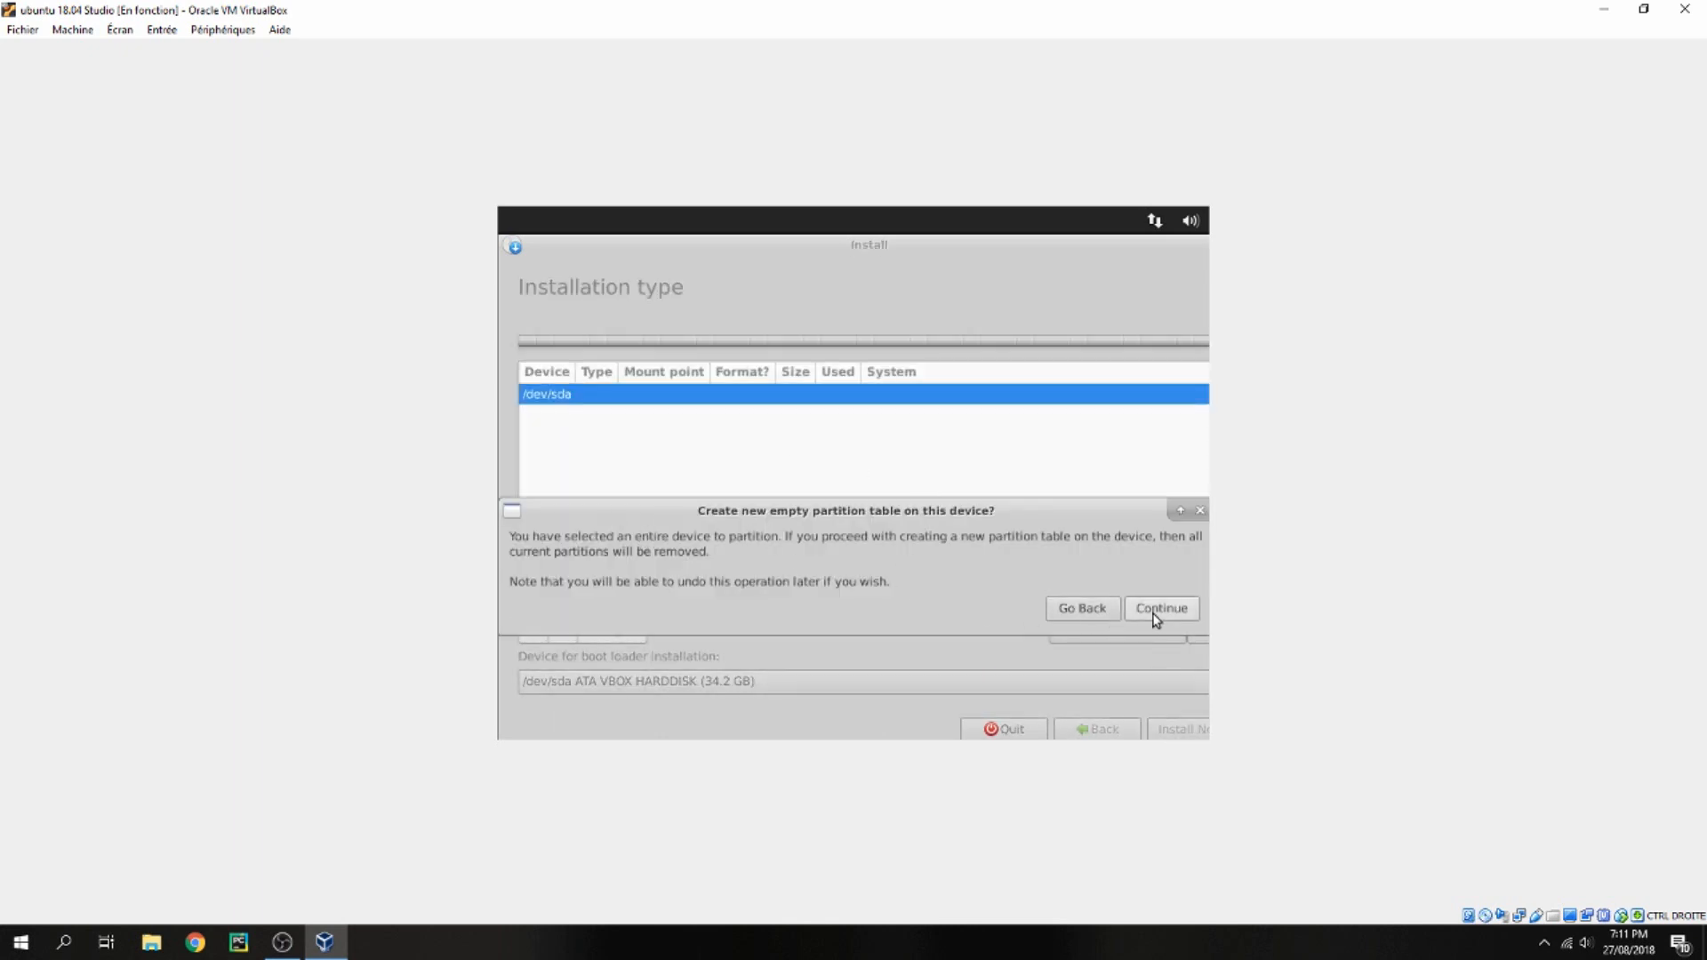
click(1156, 610)
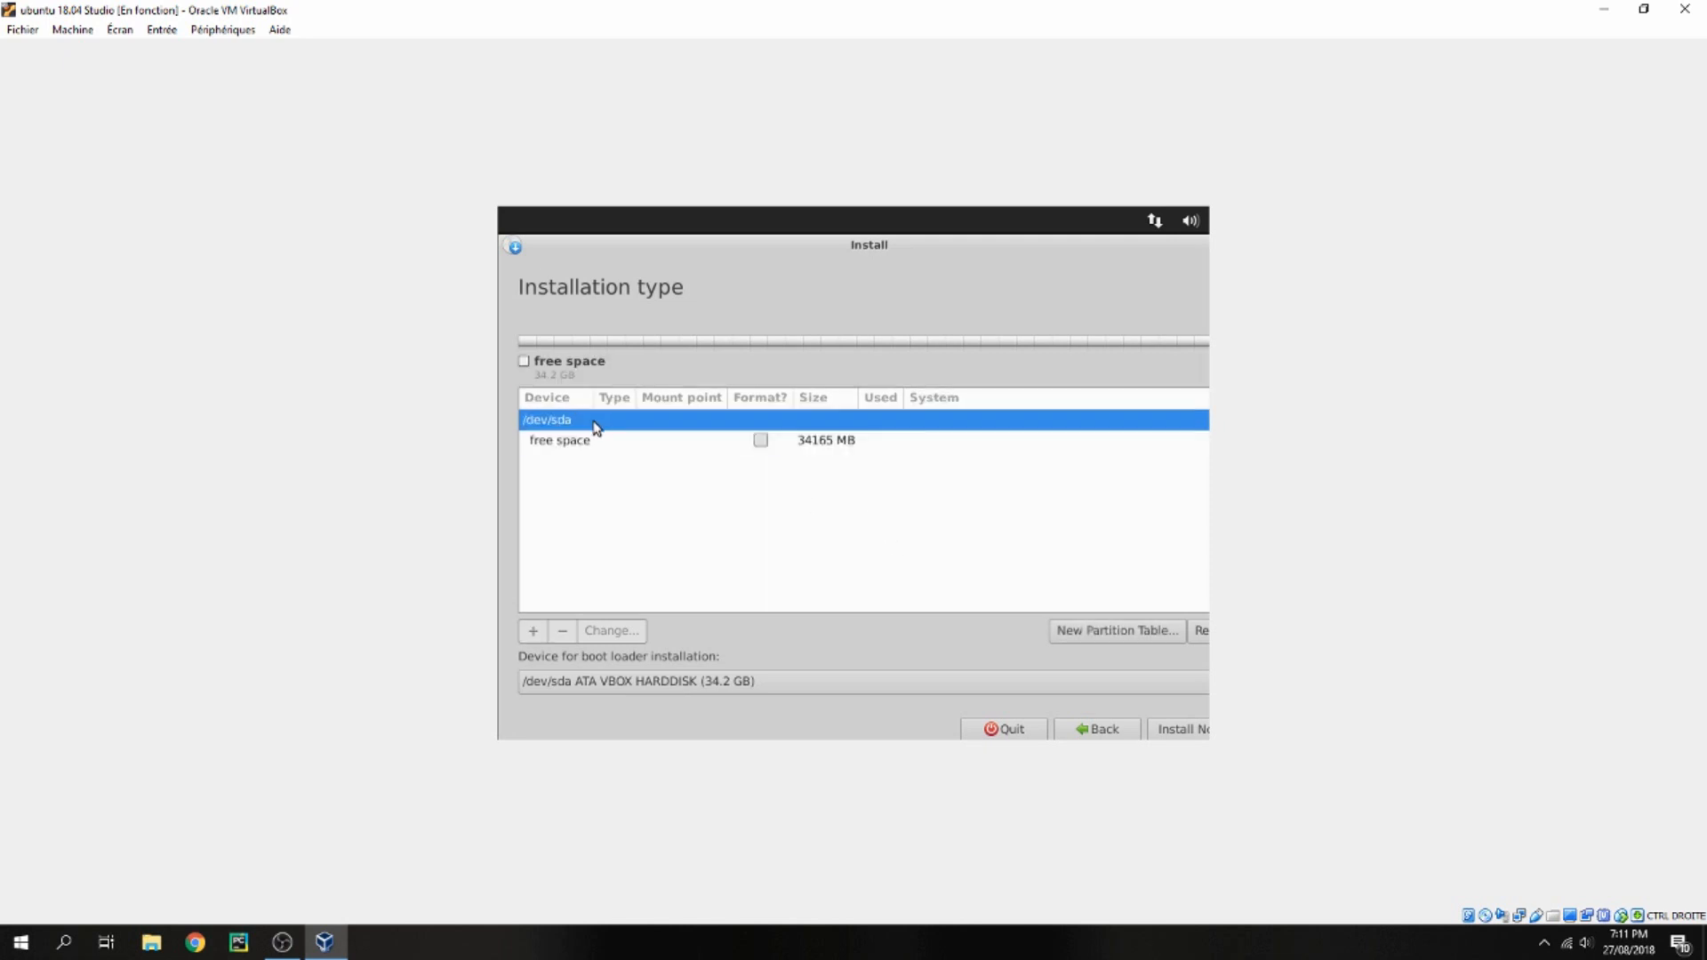
Create a primary swap area partition of about 10 GB at the beginning of the free space
double_click(591, 441)
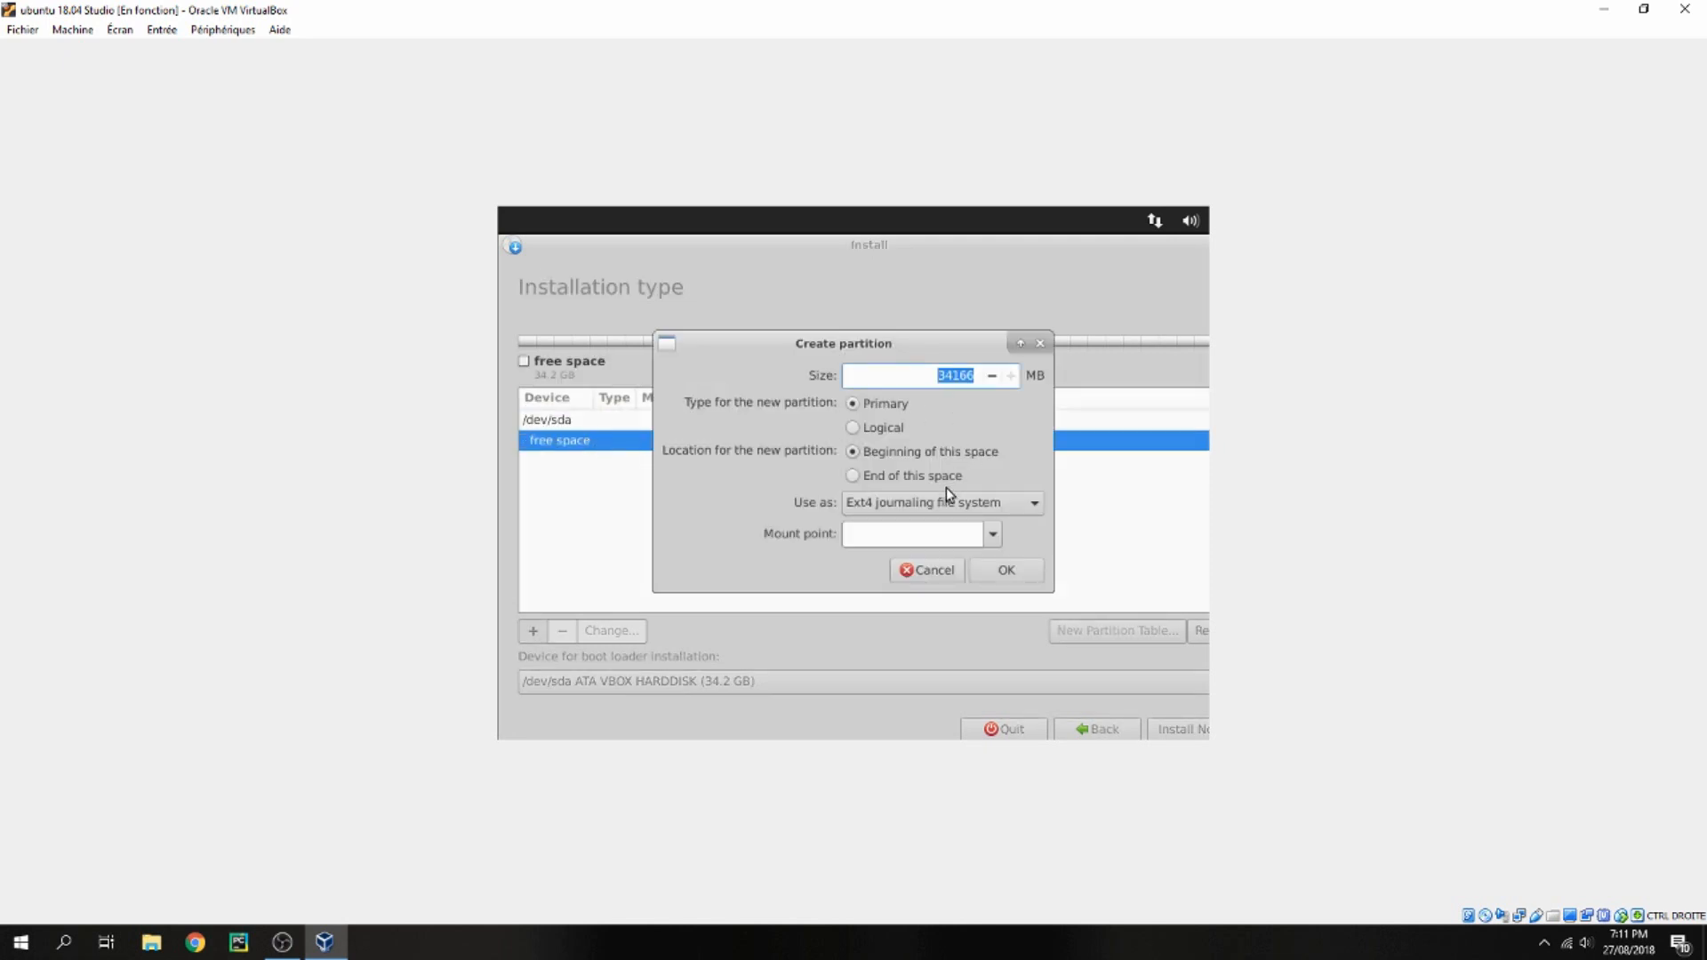
click(948, 500)
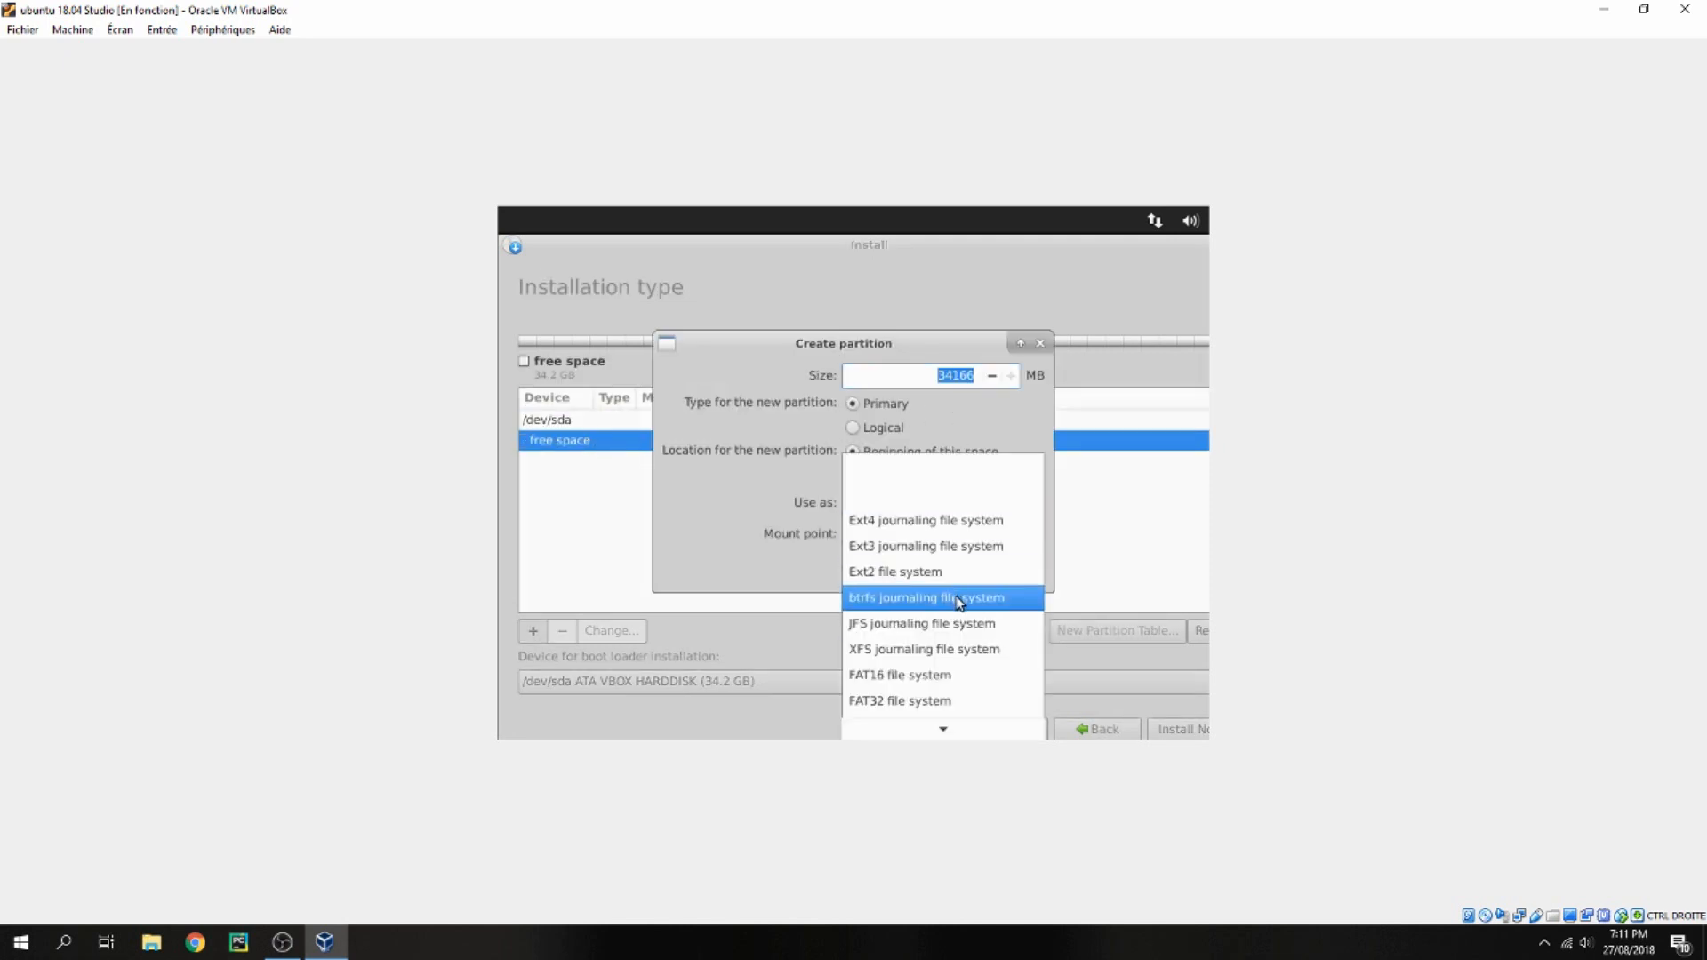
scroll(970, 623, down, 1)
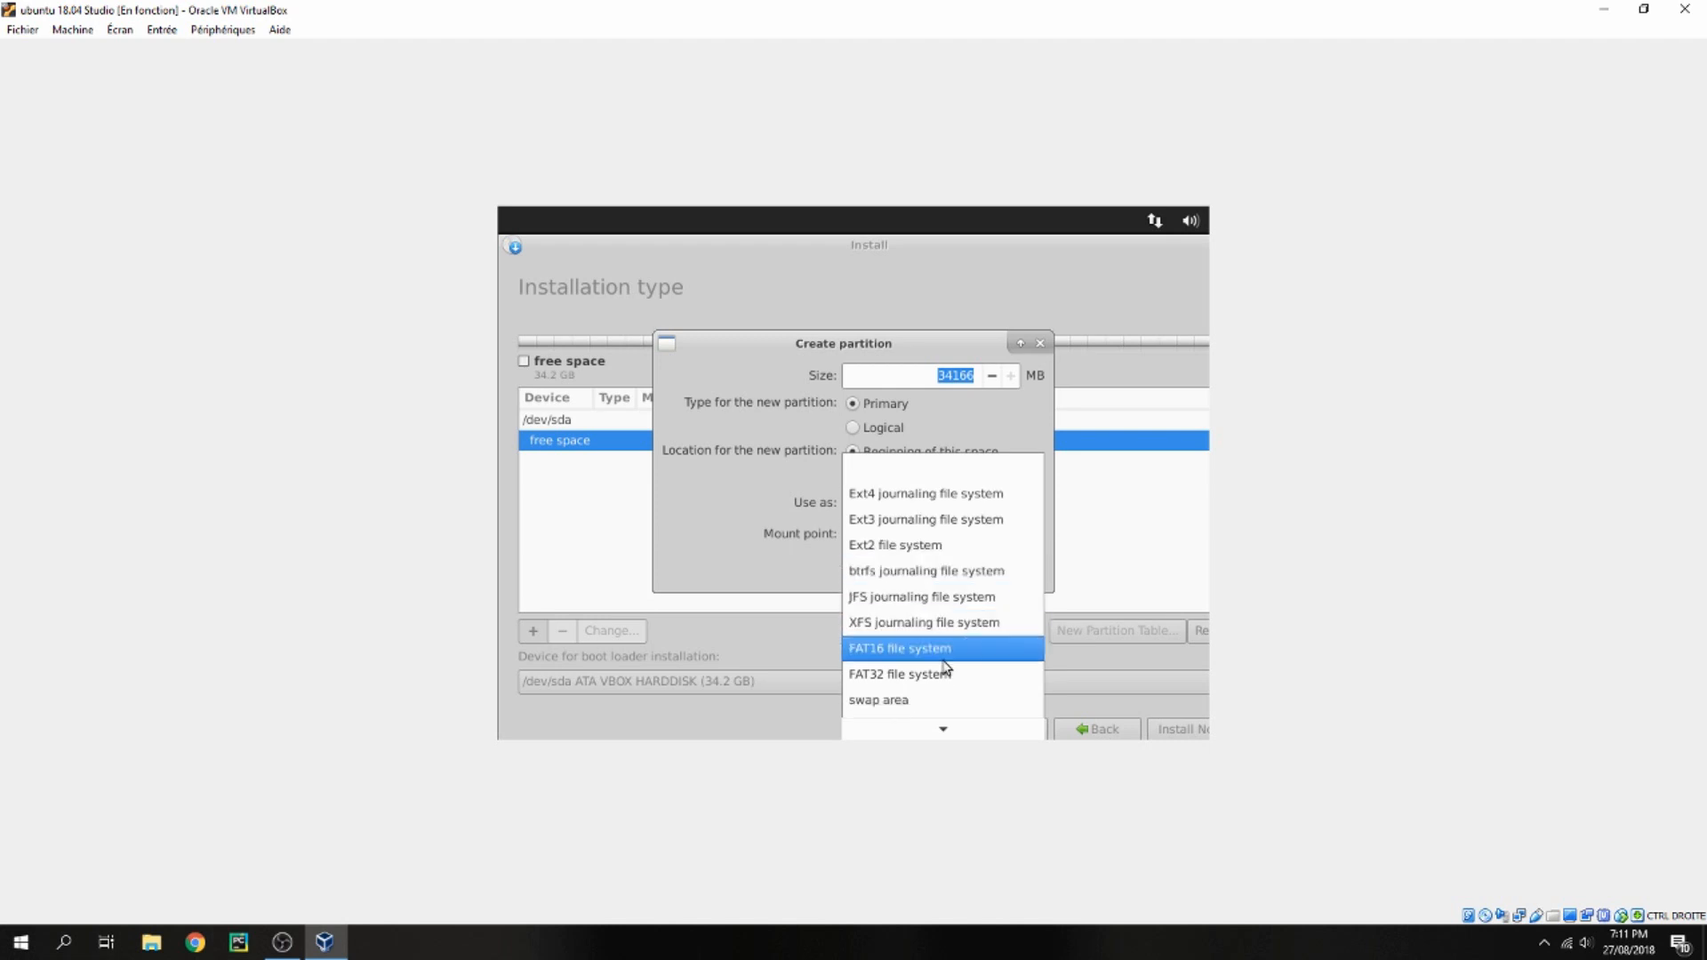
click(916, 699)
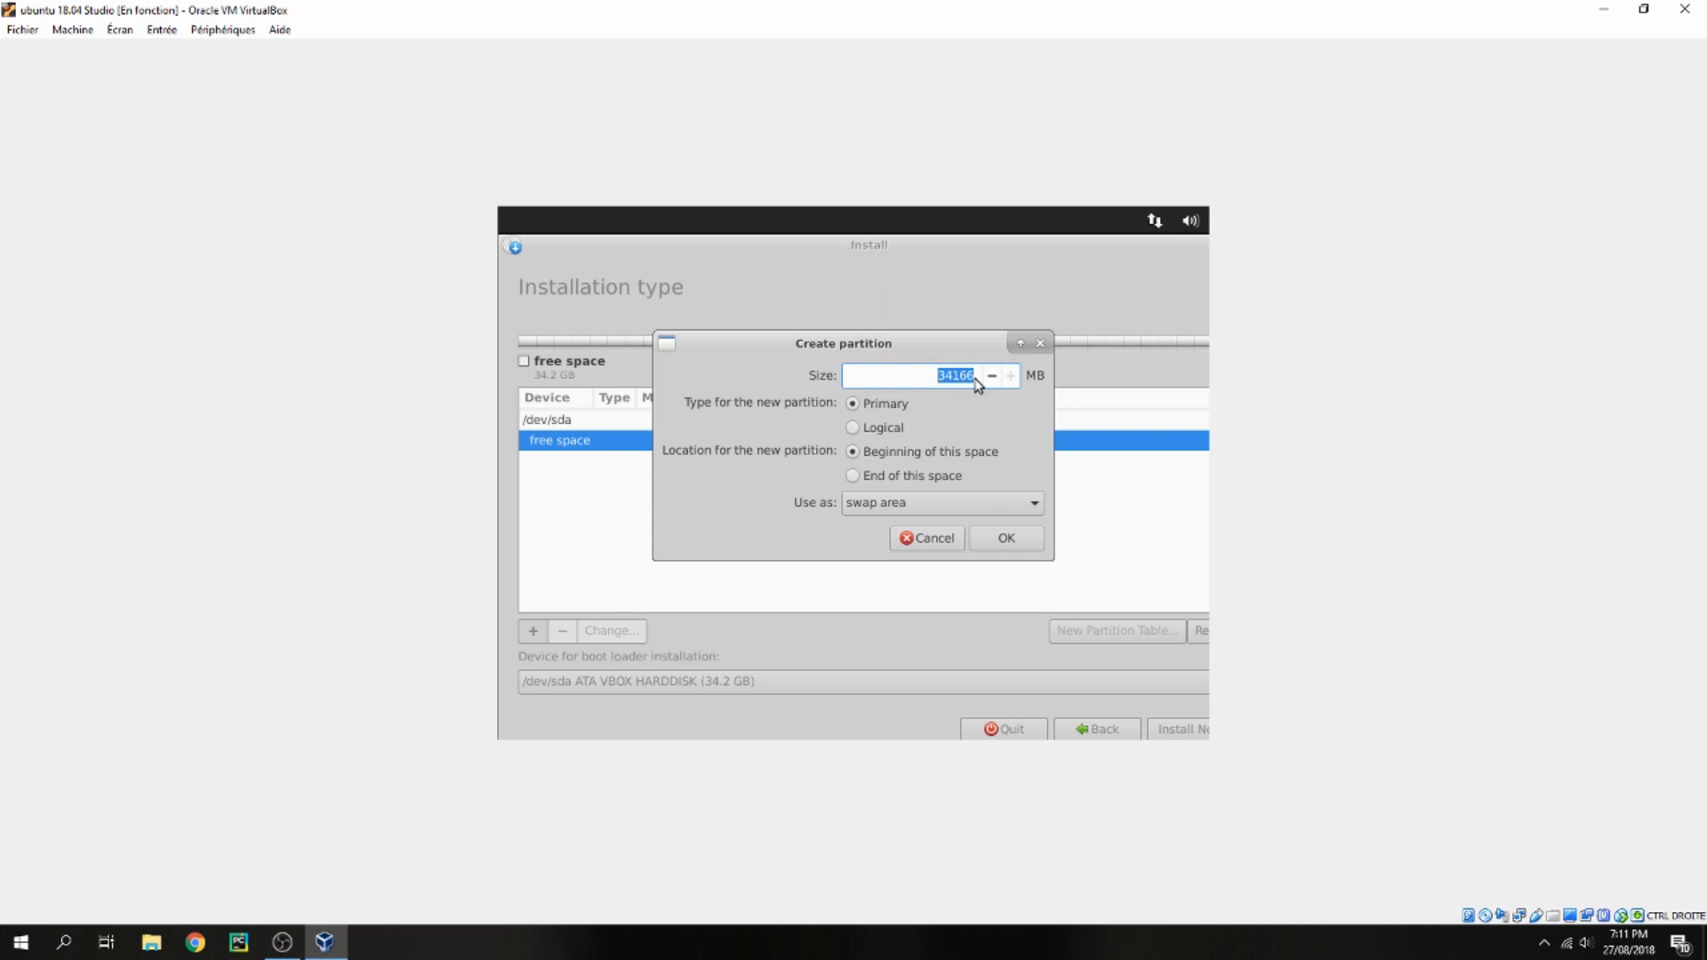
text(10000)
click(1006, 538)
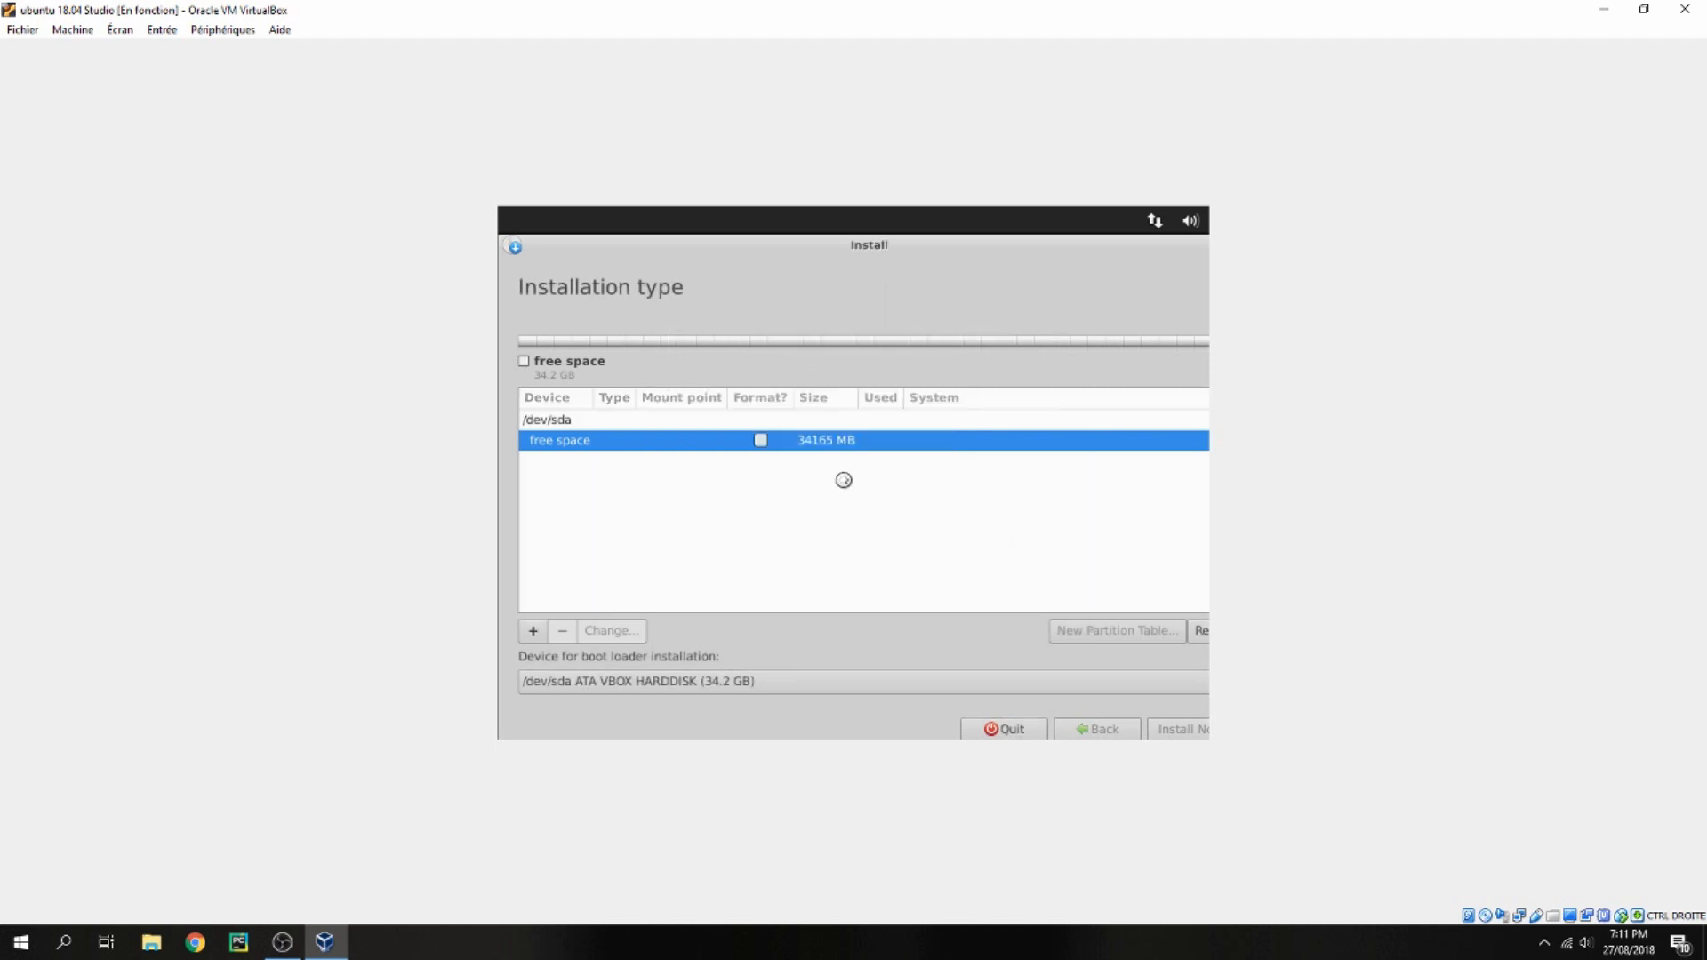
Create a logical ext4 partition of 12000 MB at the beginning of the free space, mounted at /
double_click(596, 459)
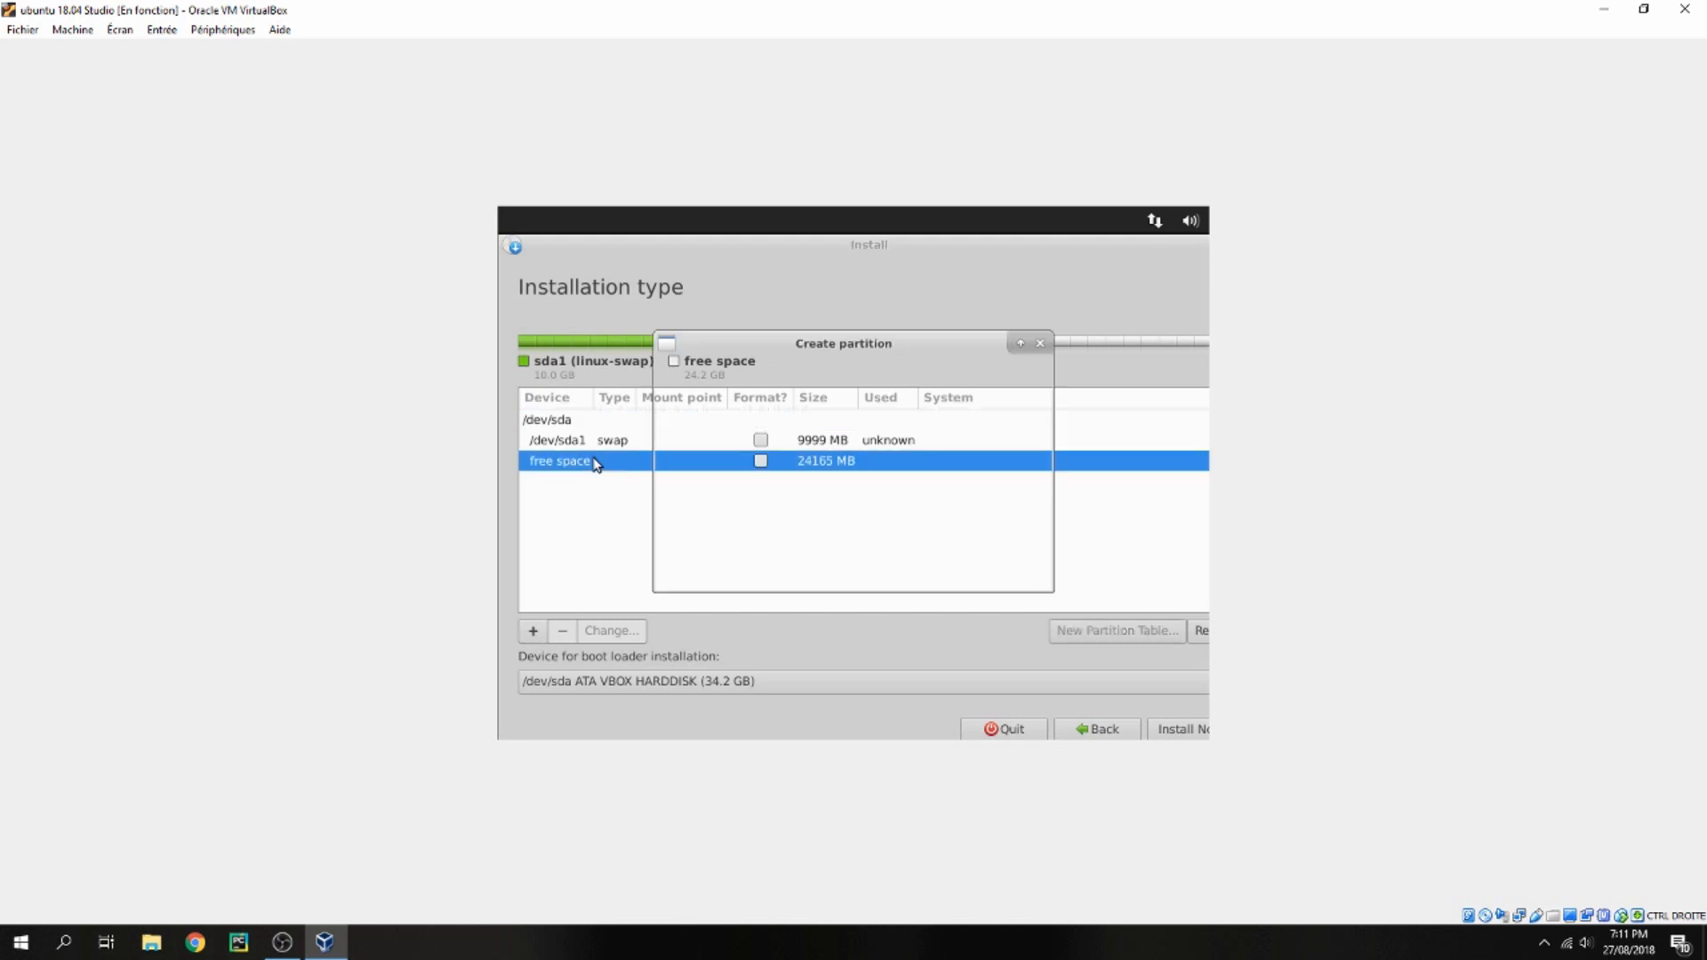
click(987, 533)
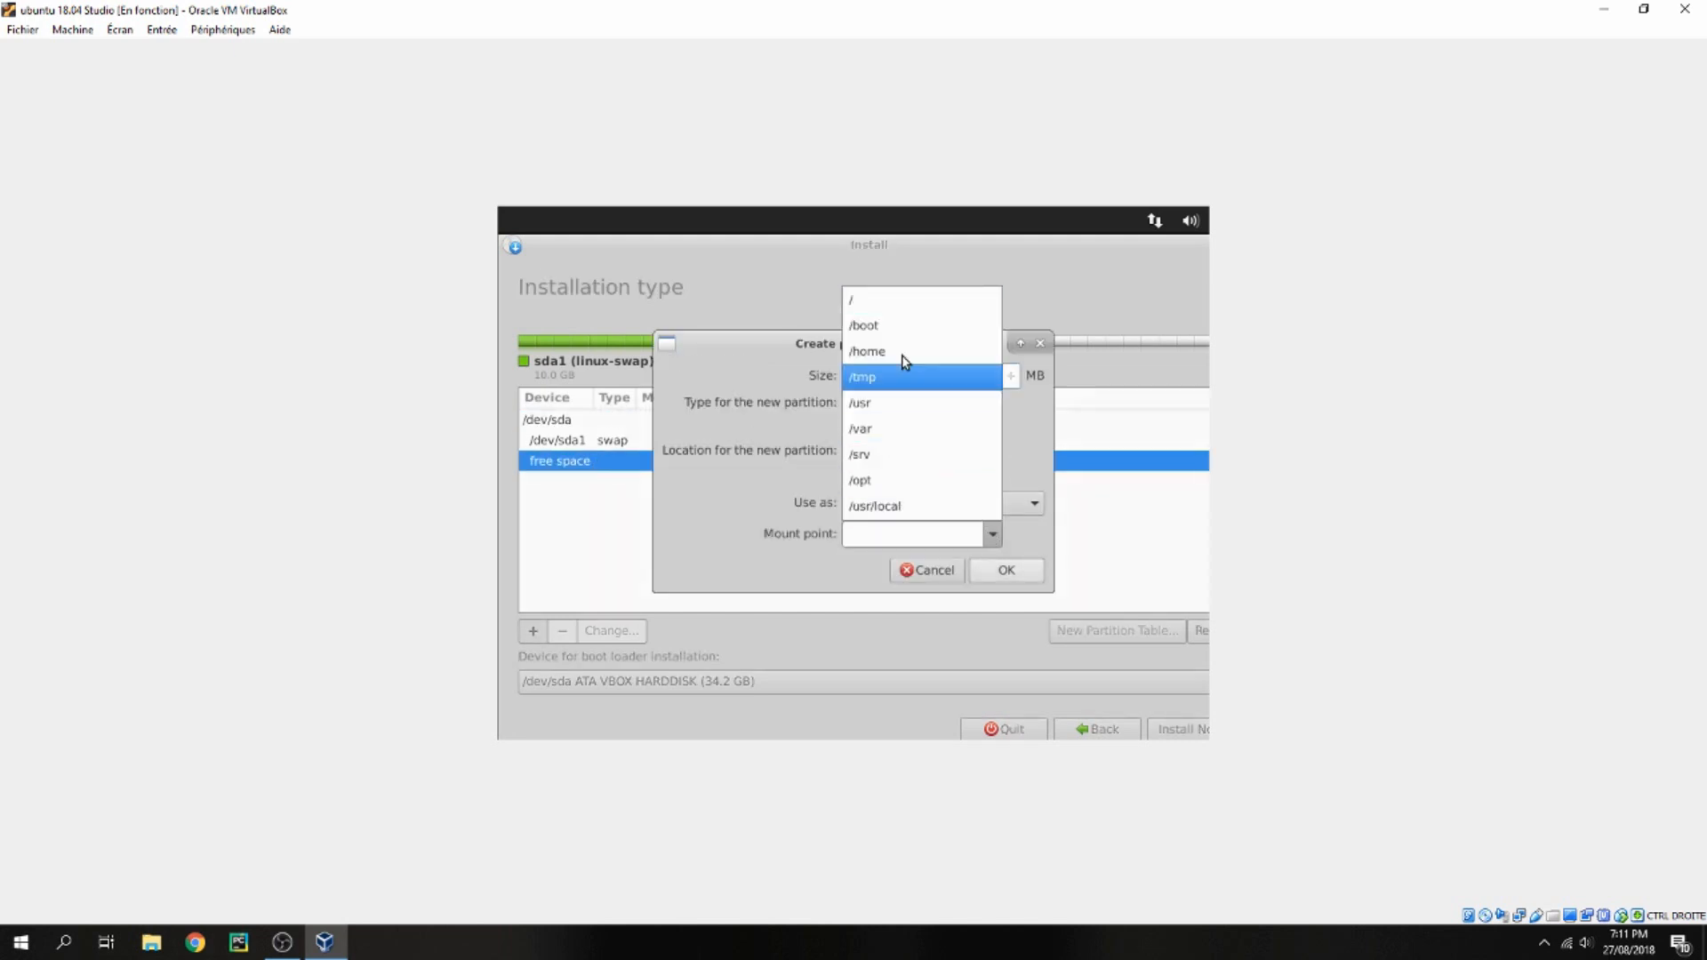
click(881, 302)
drag(928, 375, 1021, 384)
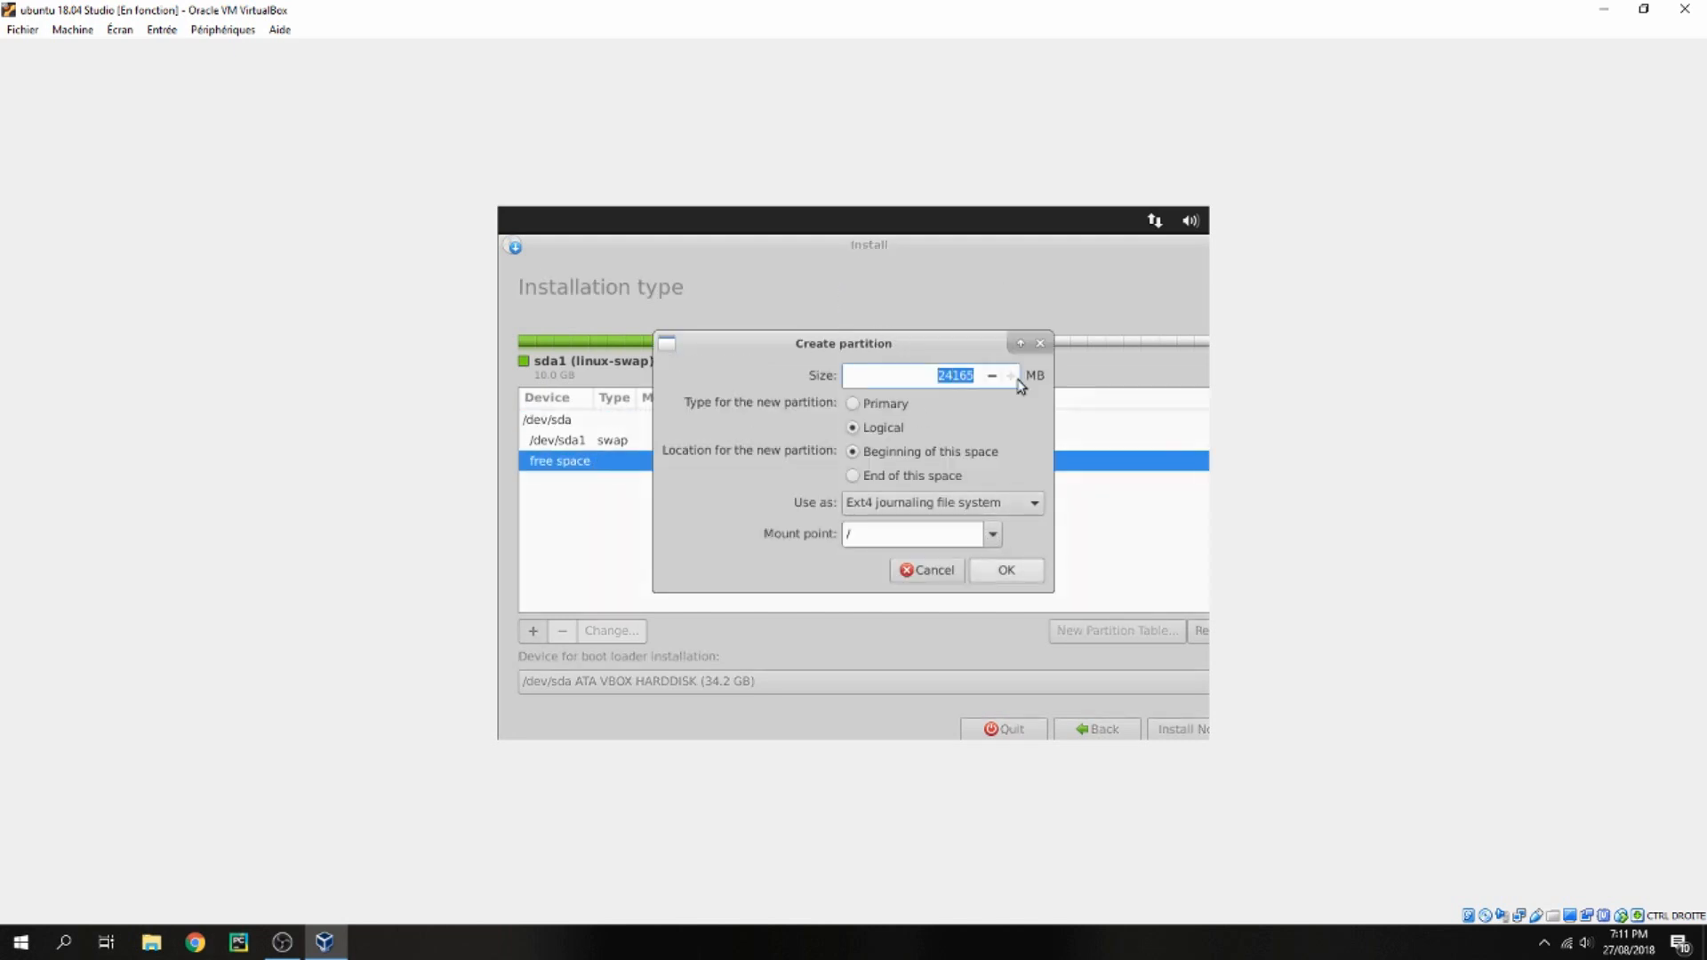
text(12000)
click(1007, 573)
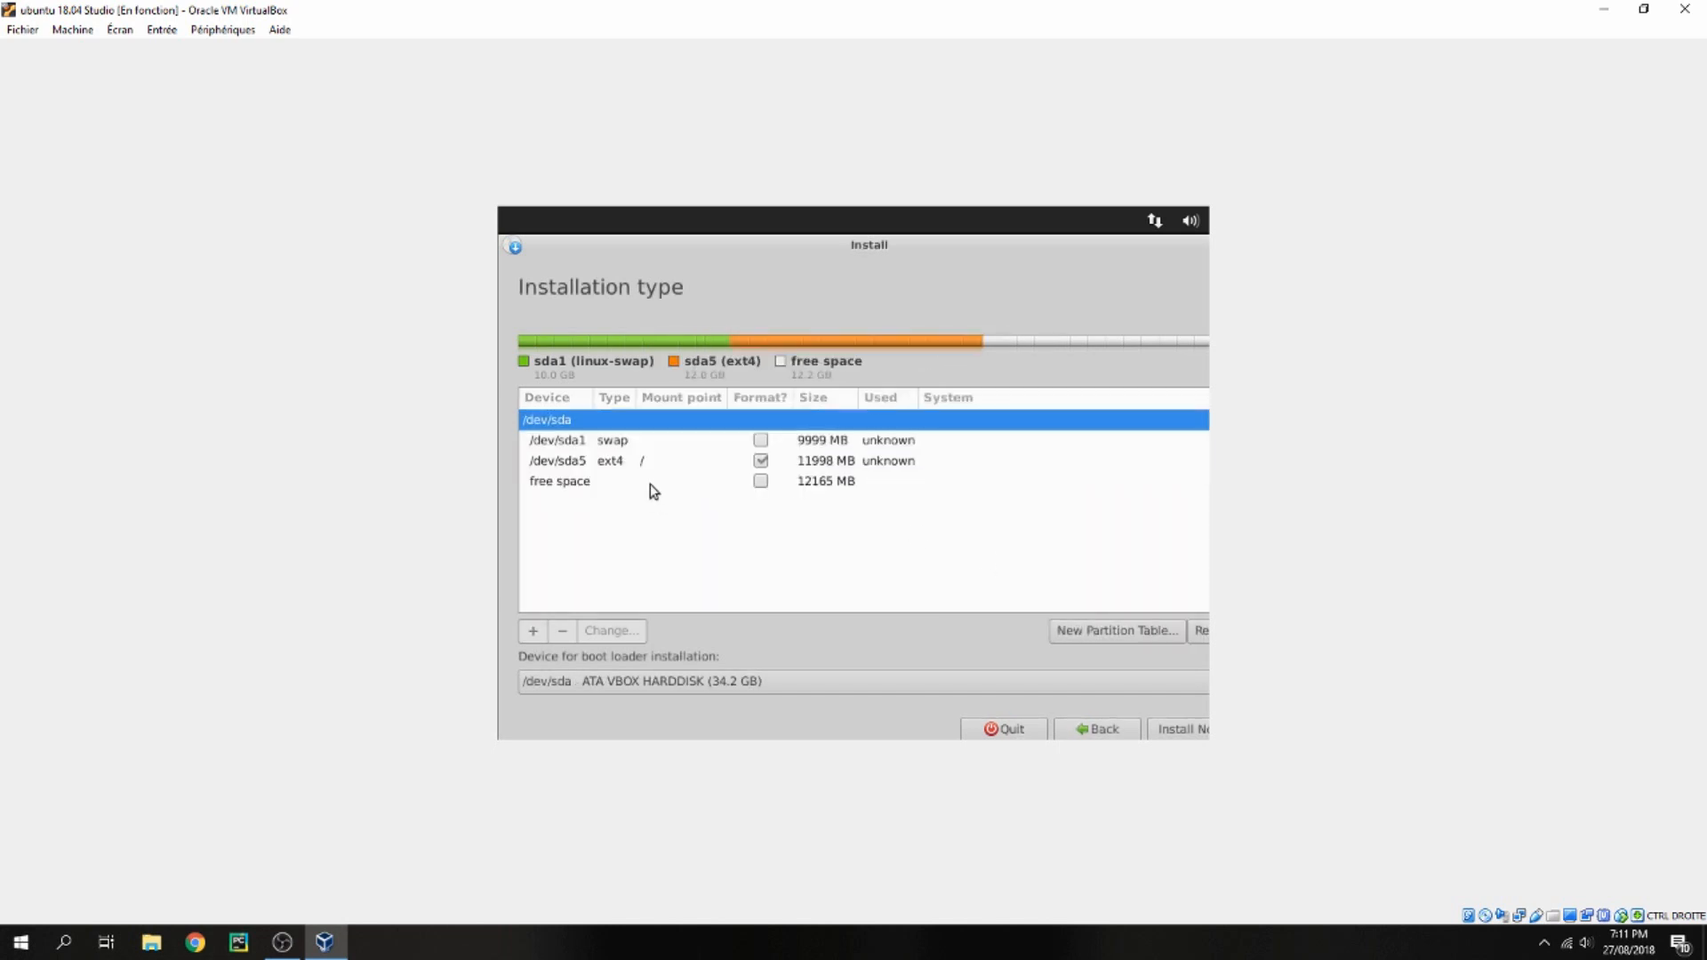
Create a logical ext4 partition from the remaining free space mounted at /home
double_click(598, 485)
click(992, 534)
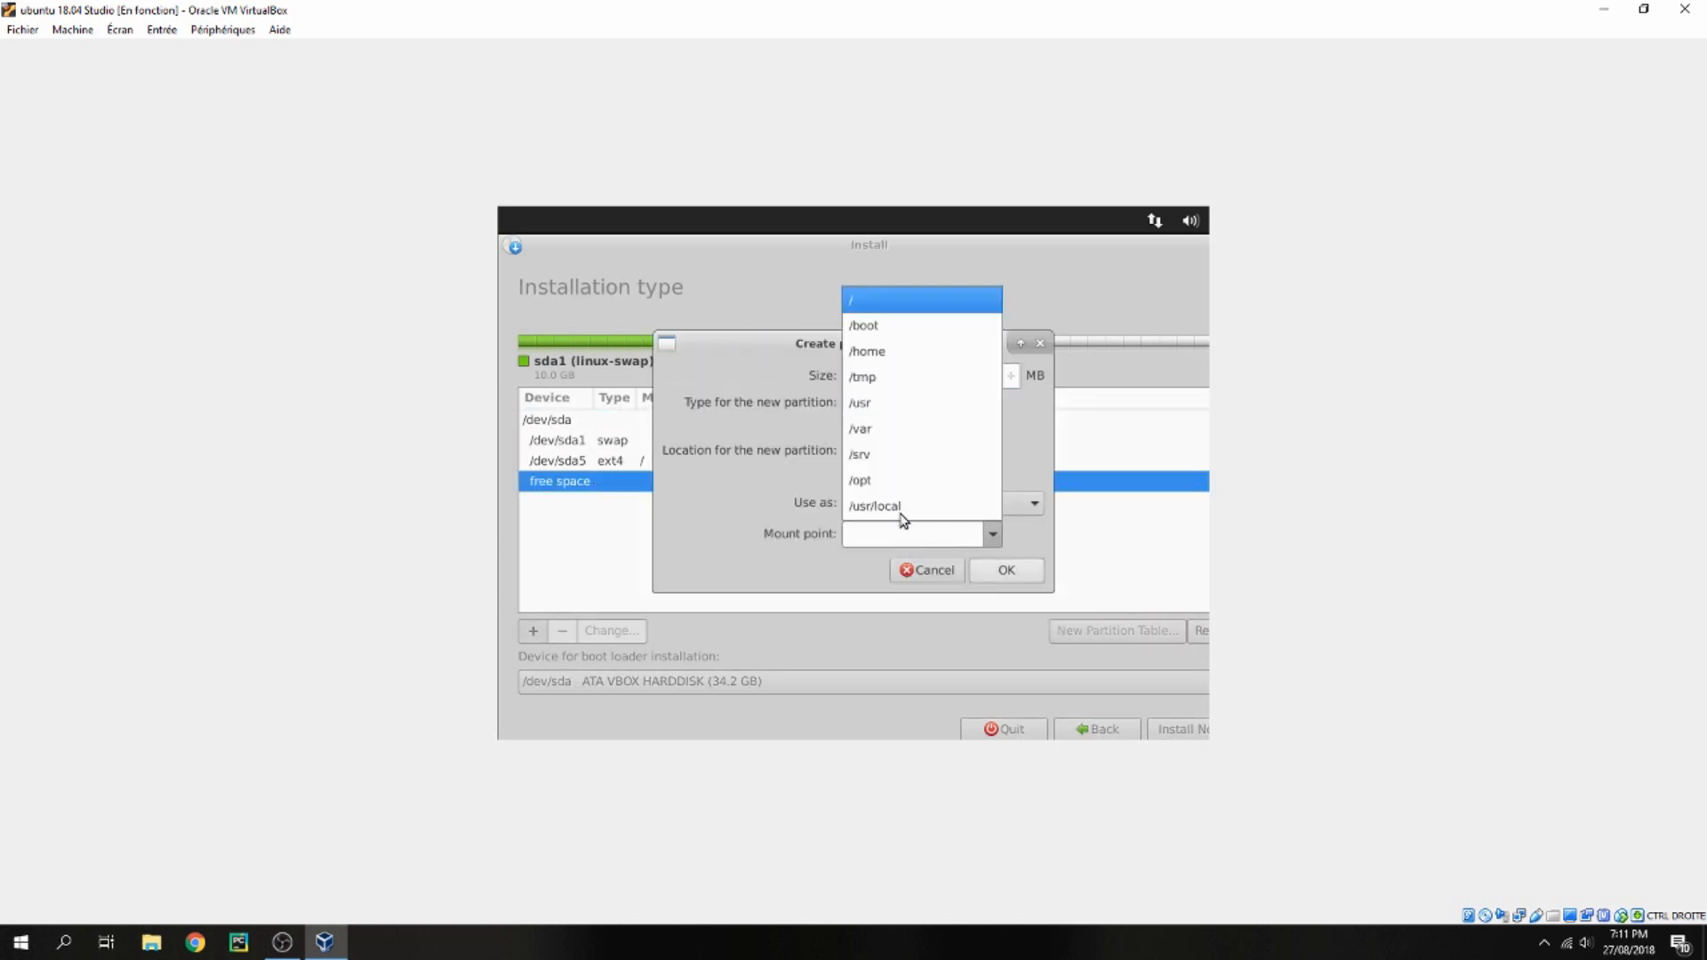
click(883, 351)
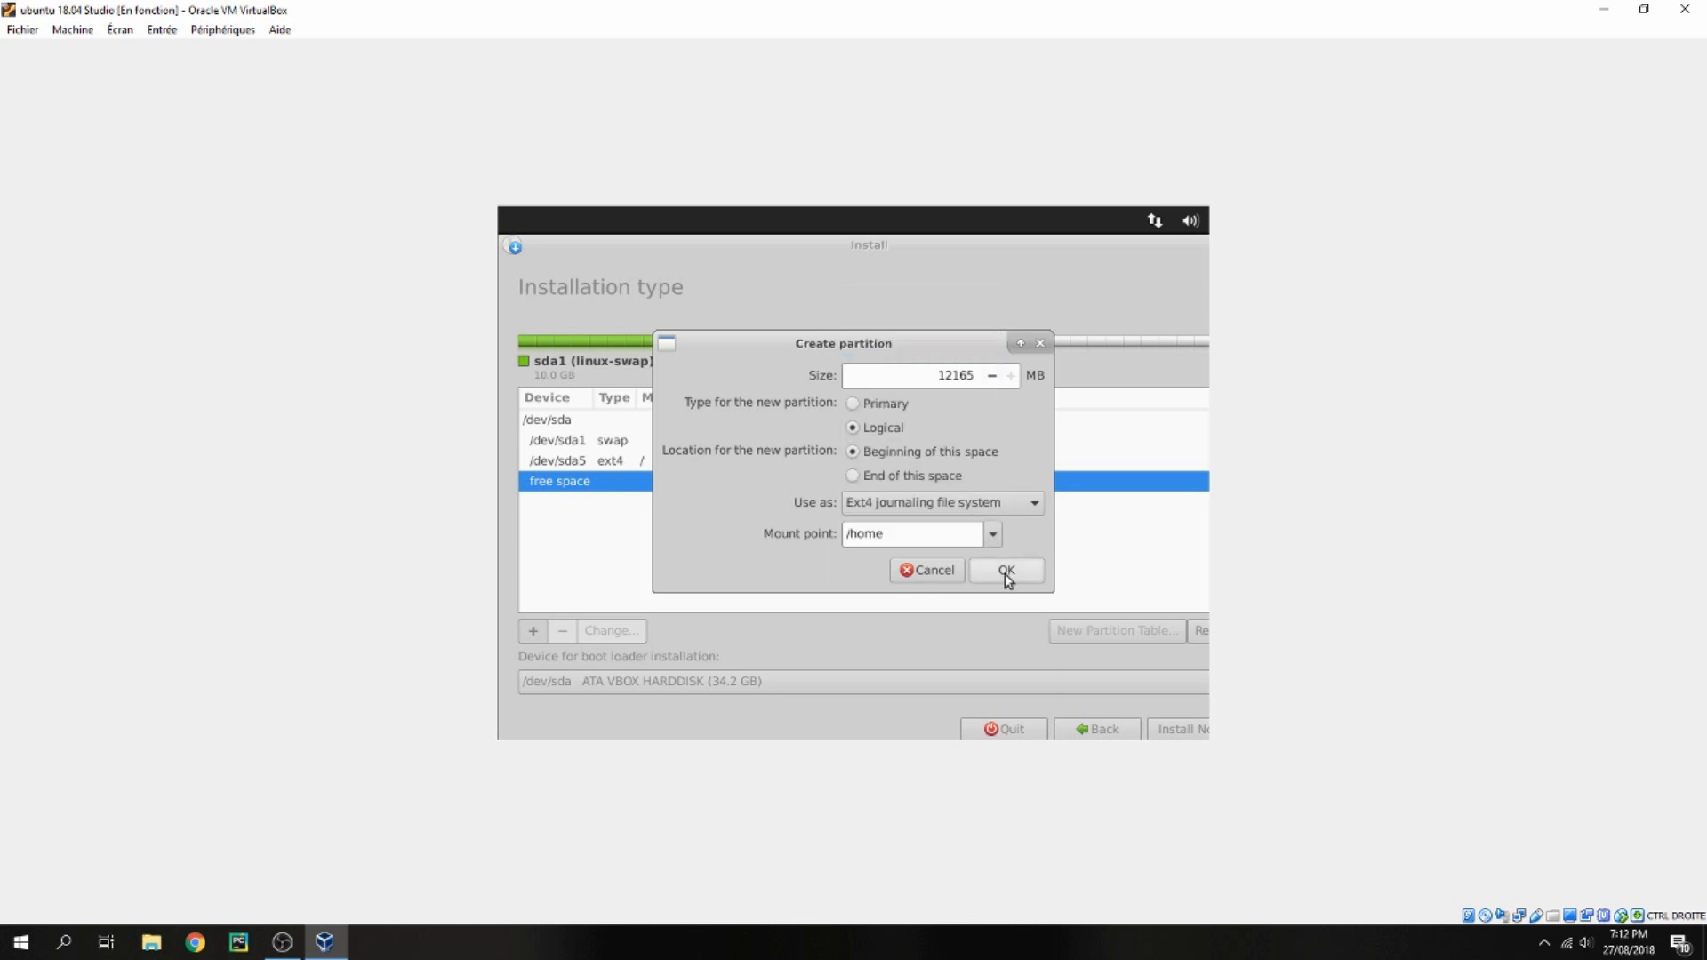
click(1006, 572)
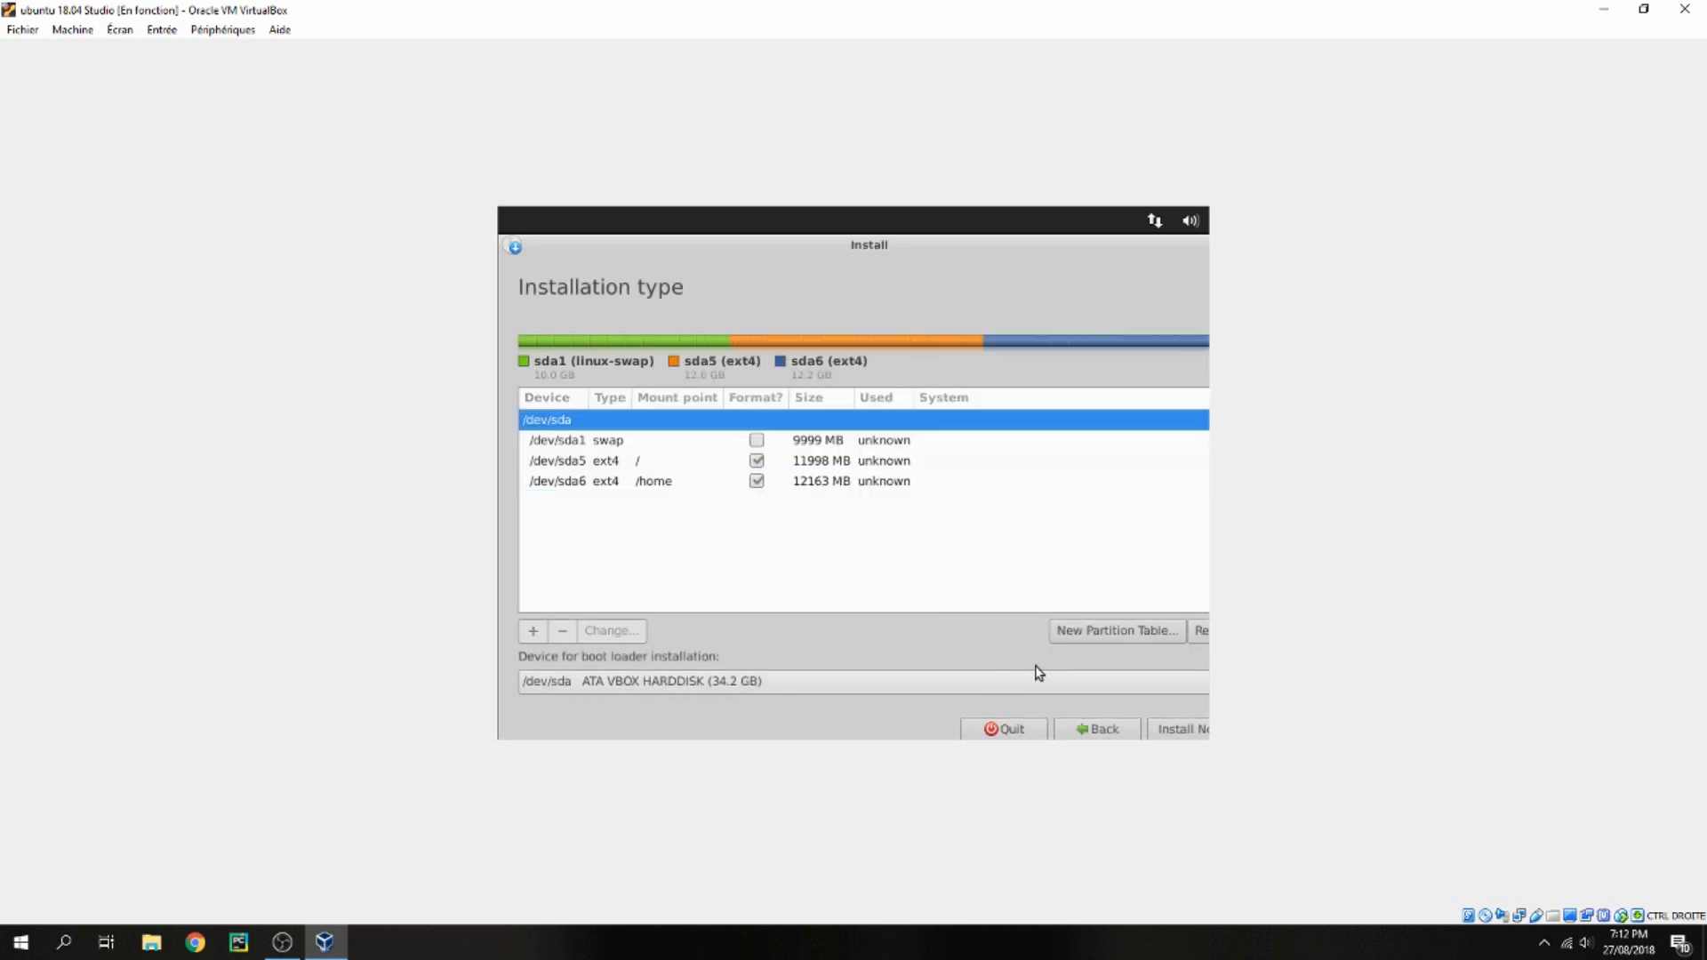
Start the installation, confirm writing the partition changes to disk, and keep Tunis as the location
click(1178, 733)
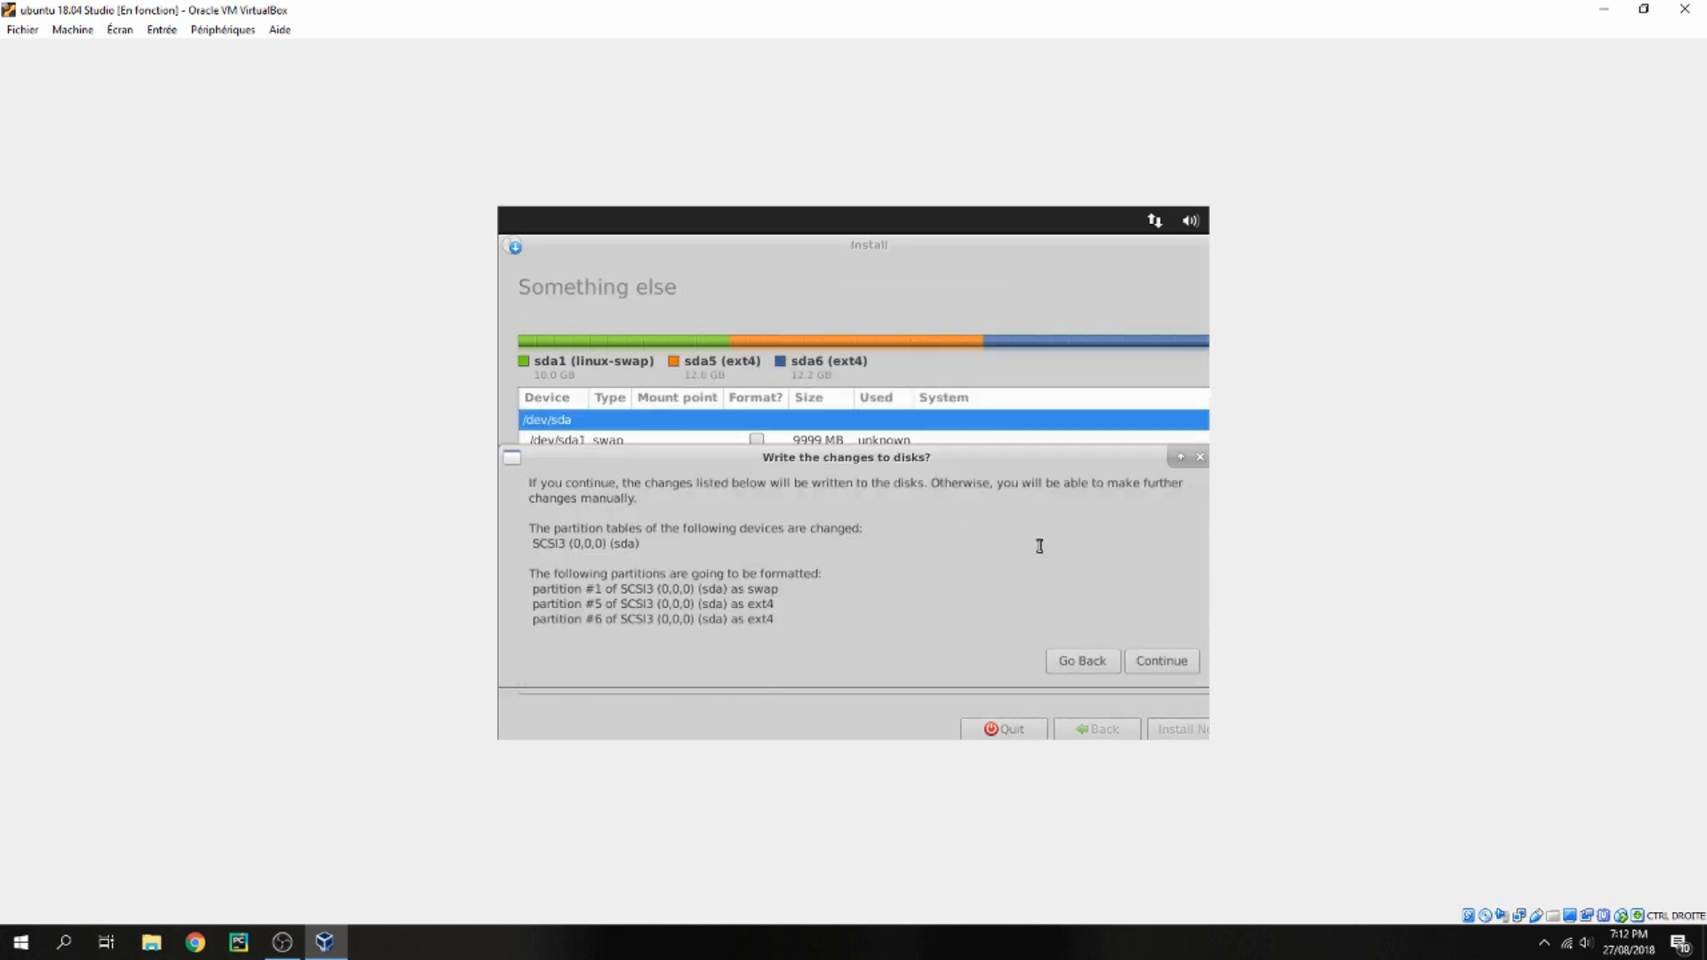
click(1147, 662)
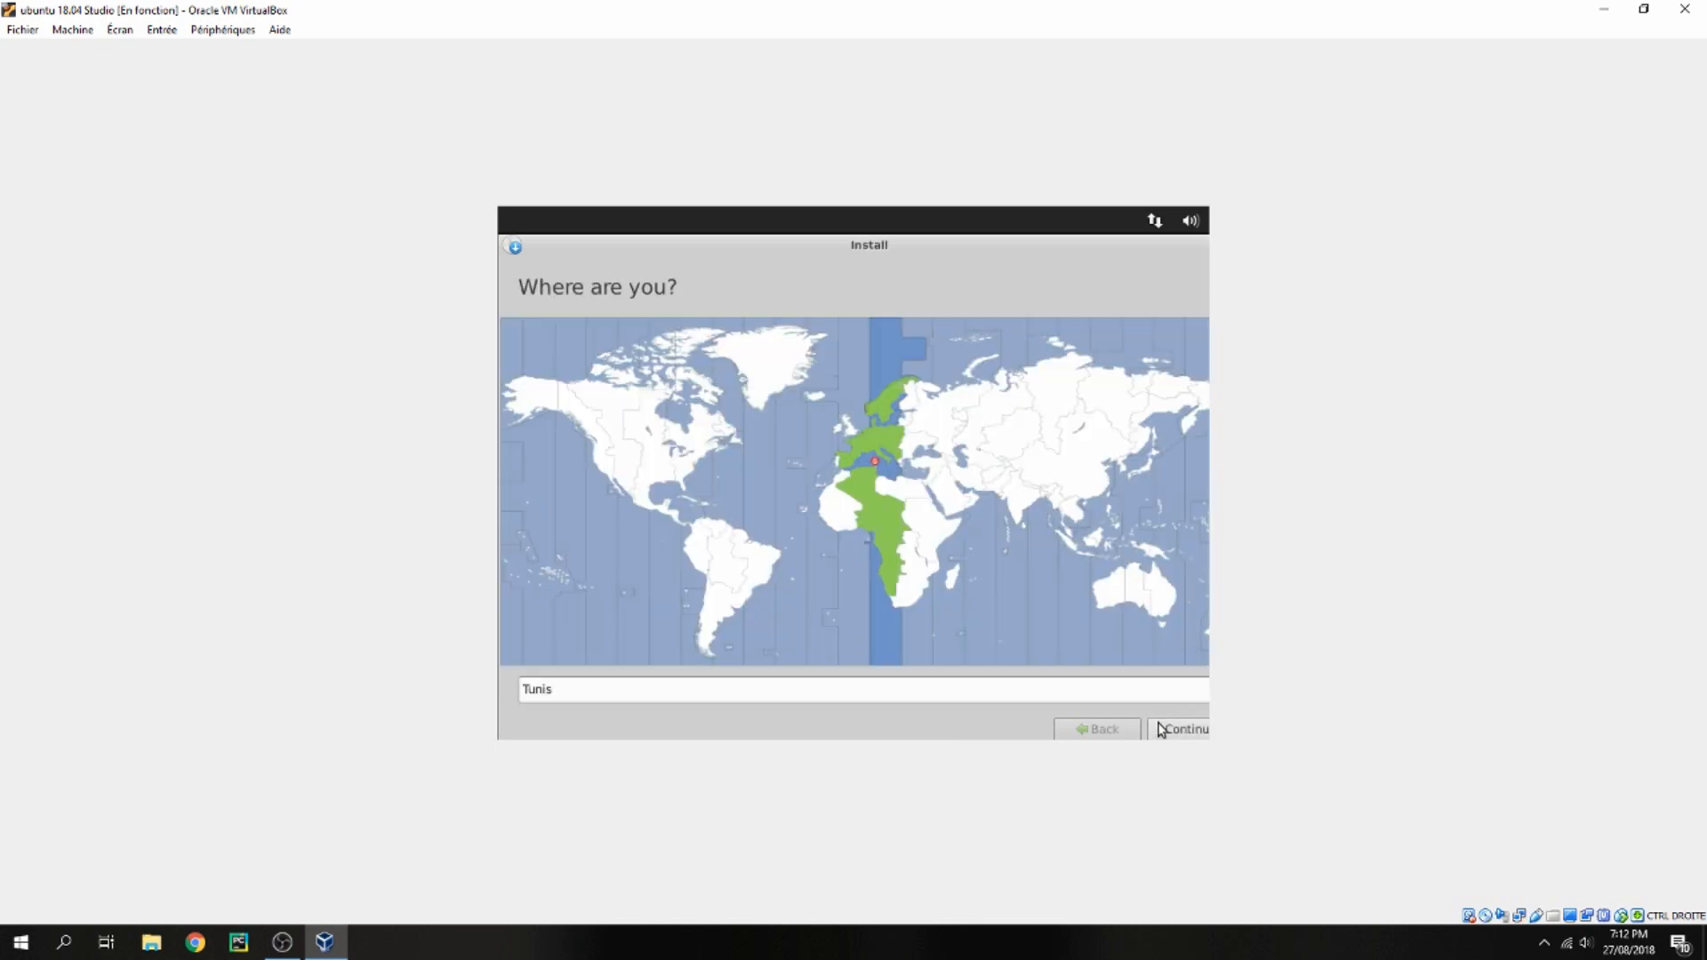
click(1181, 731)
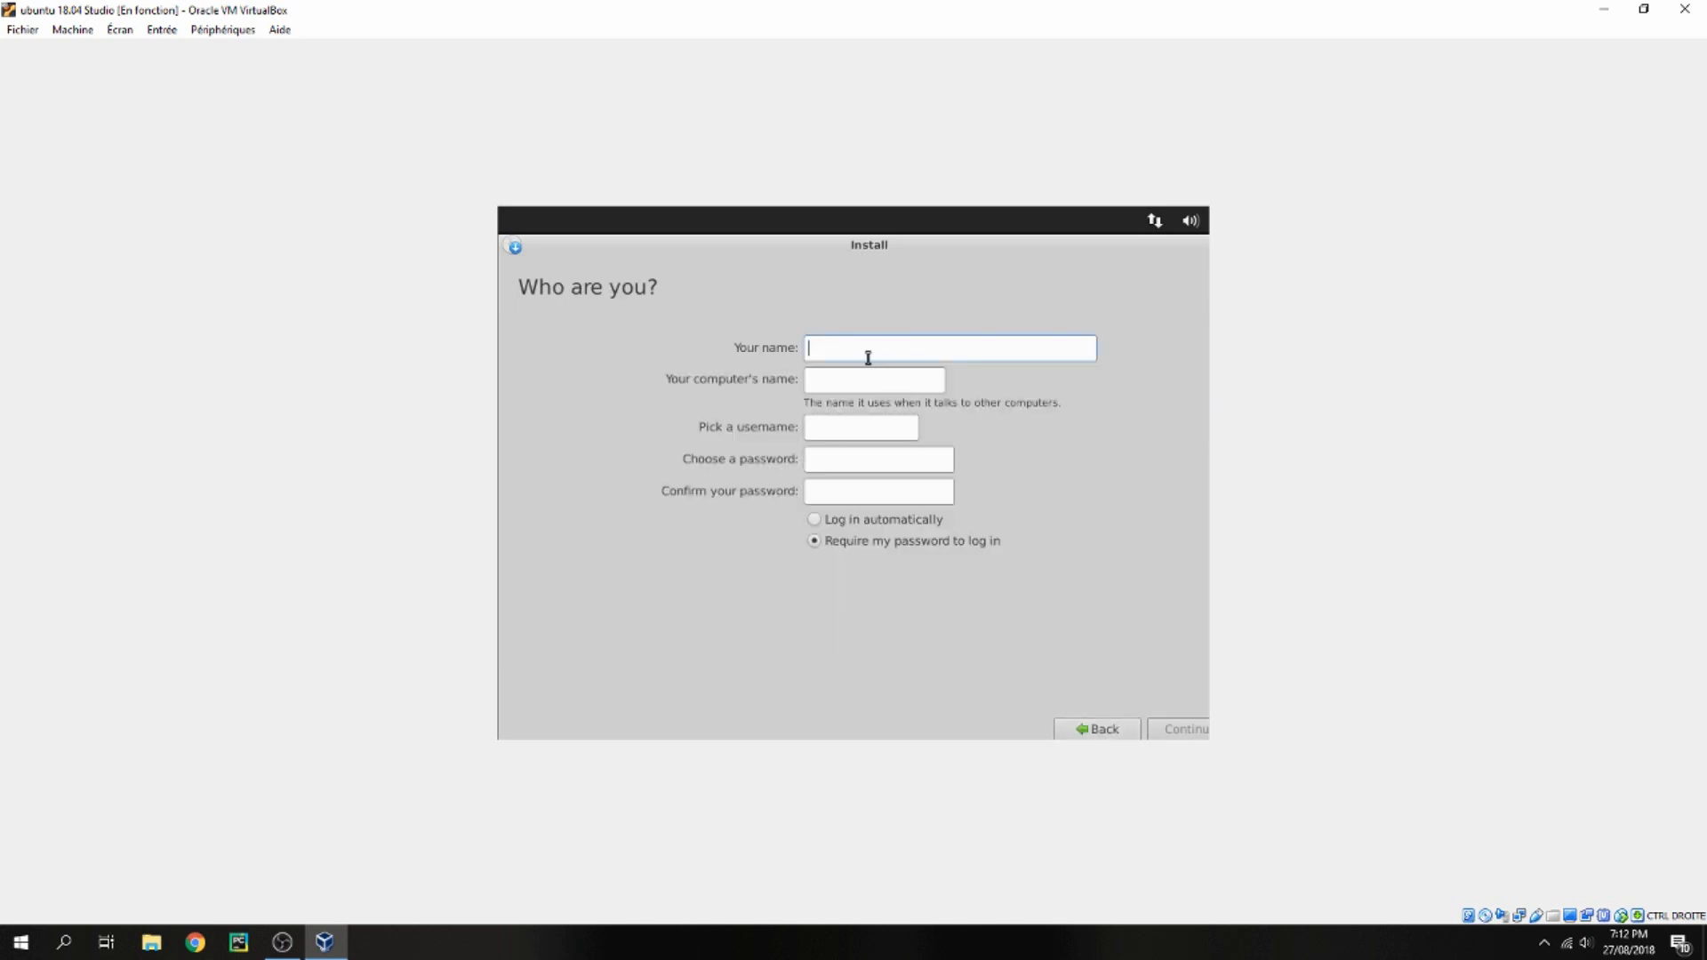
Enter mtsoftware as your name and shorten the computer's name to mtsoftware by removing the -VirtualBox suffix
text(mtsoftware)
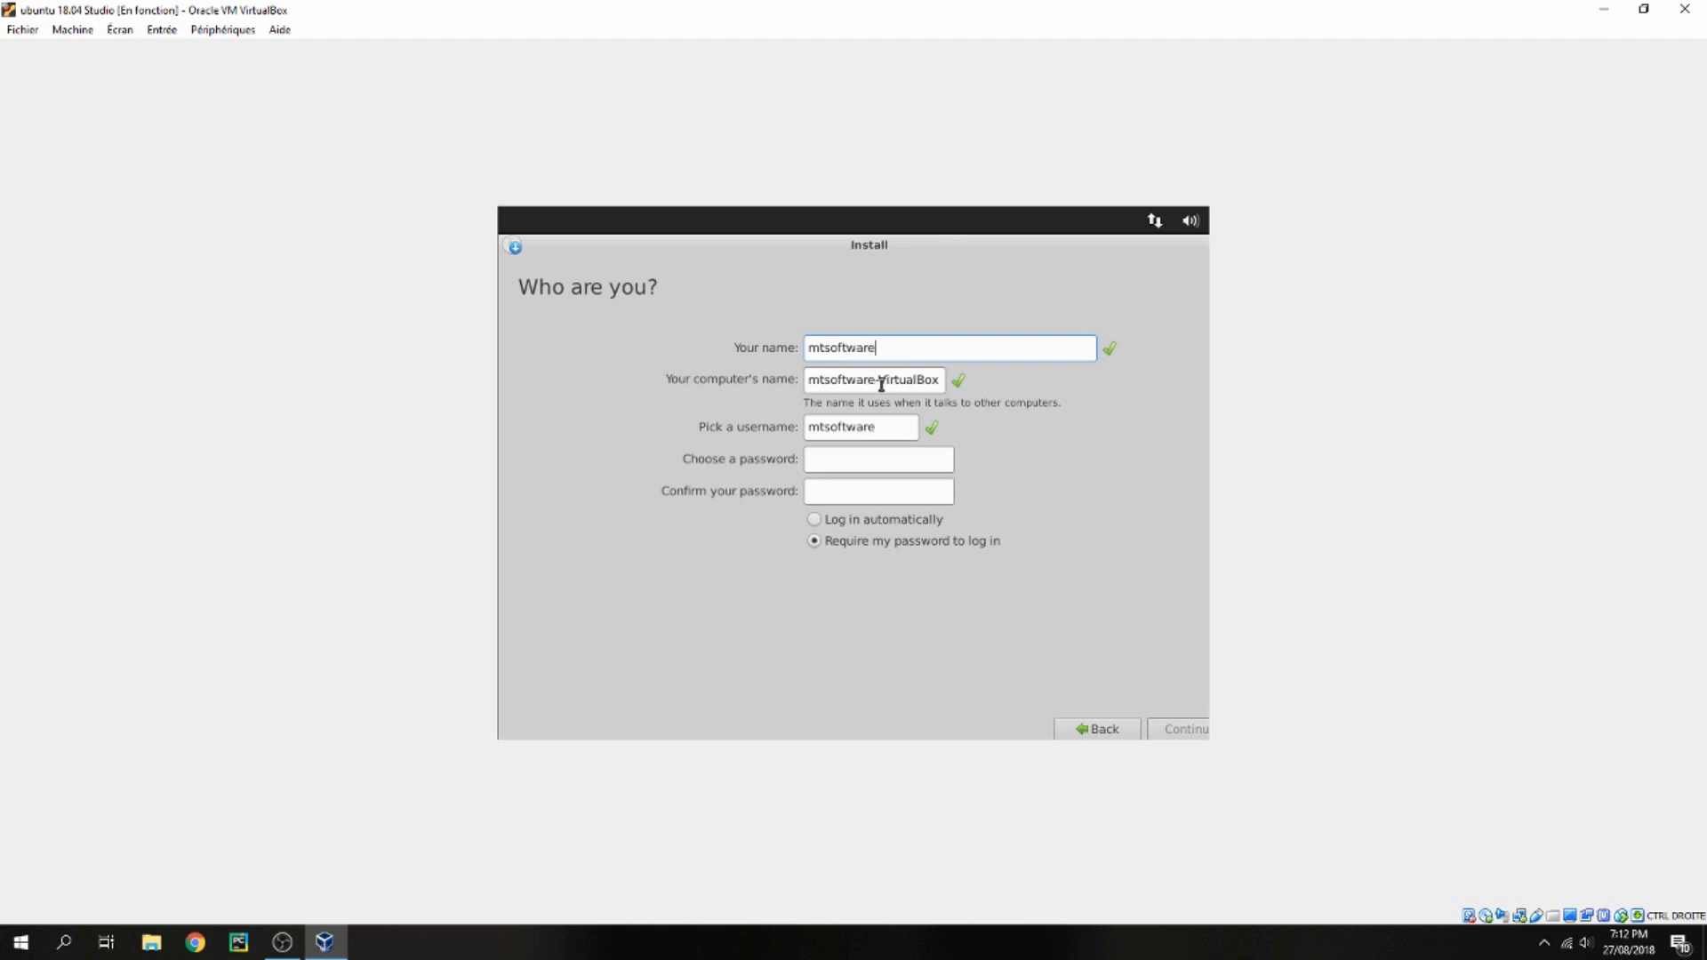
drag(879, 382, 975, 377)
key(BackSpace)
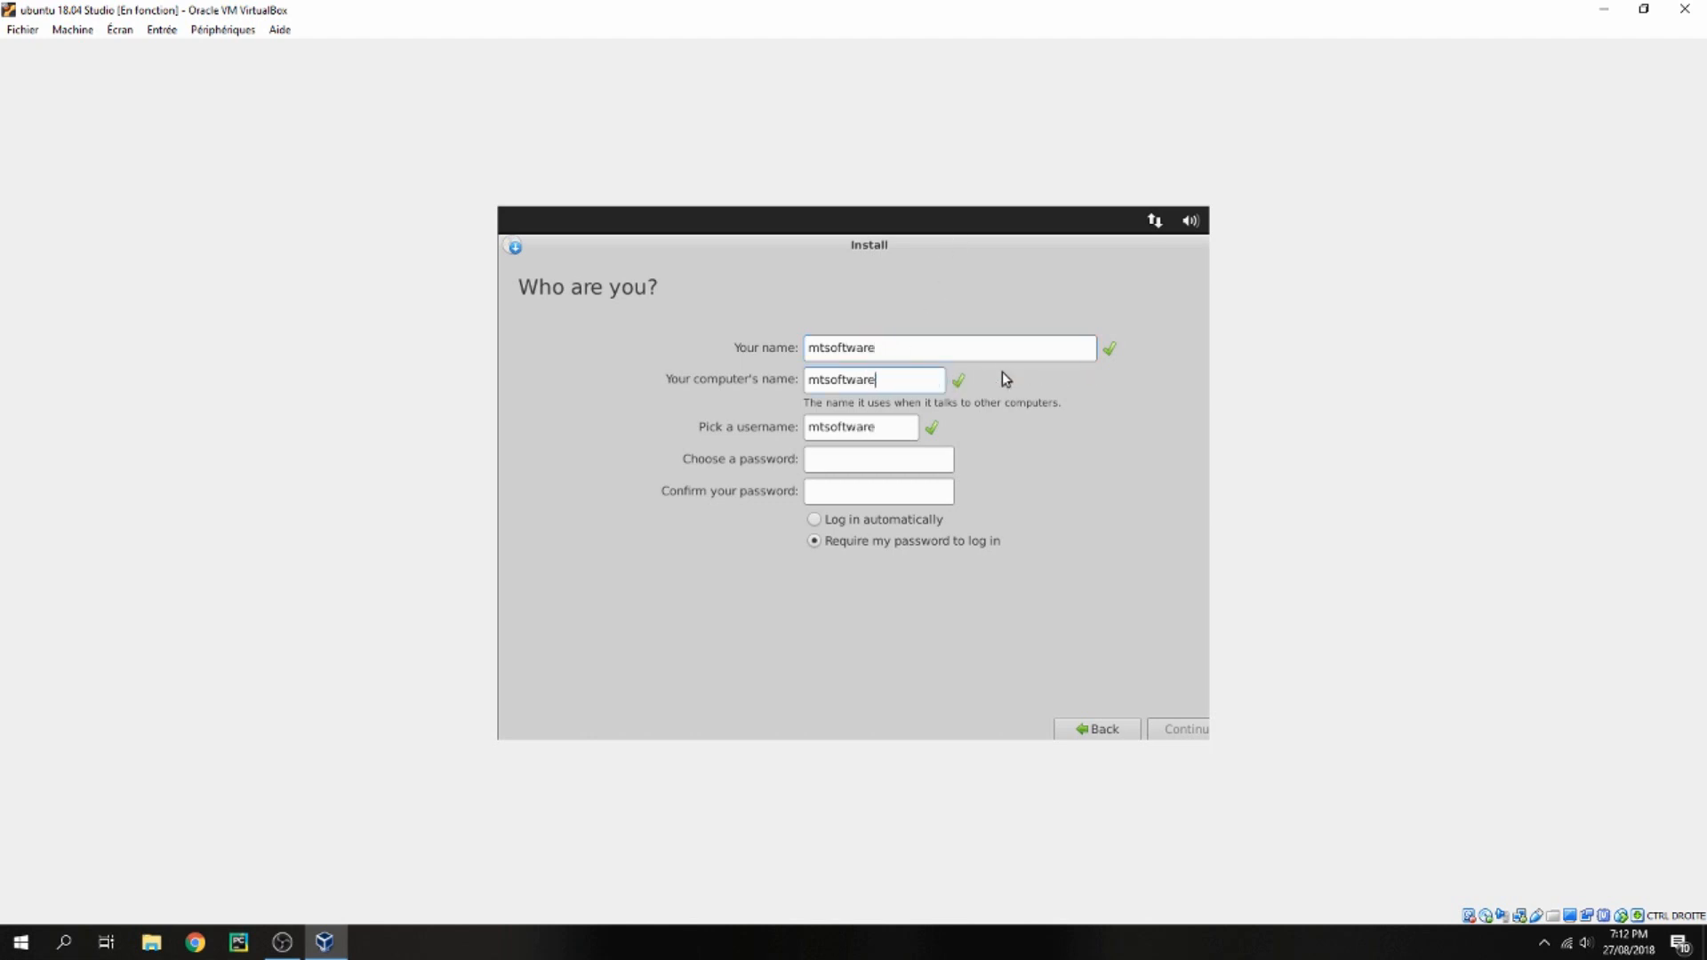
Enter and confirm the account password, then continue to start installing
click(903, 463)
text(123123)
click(1192, 727)
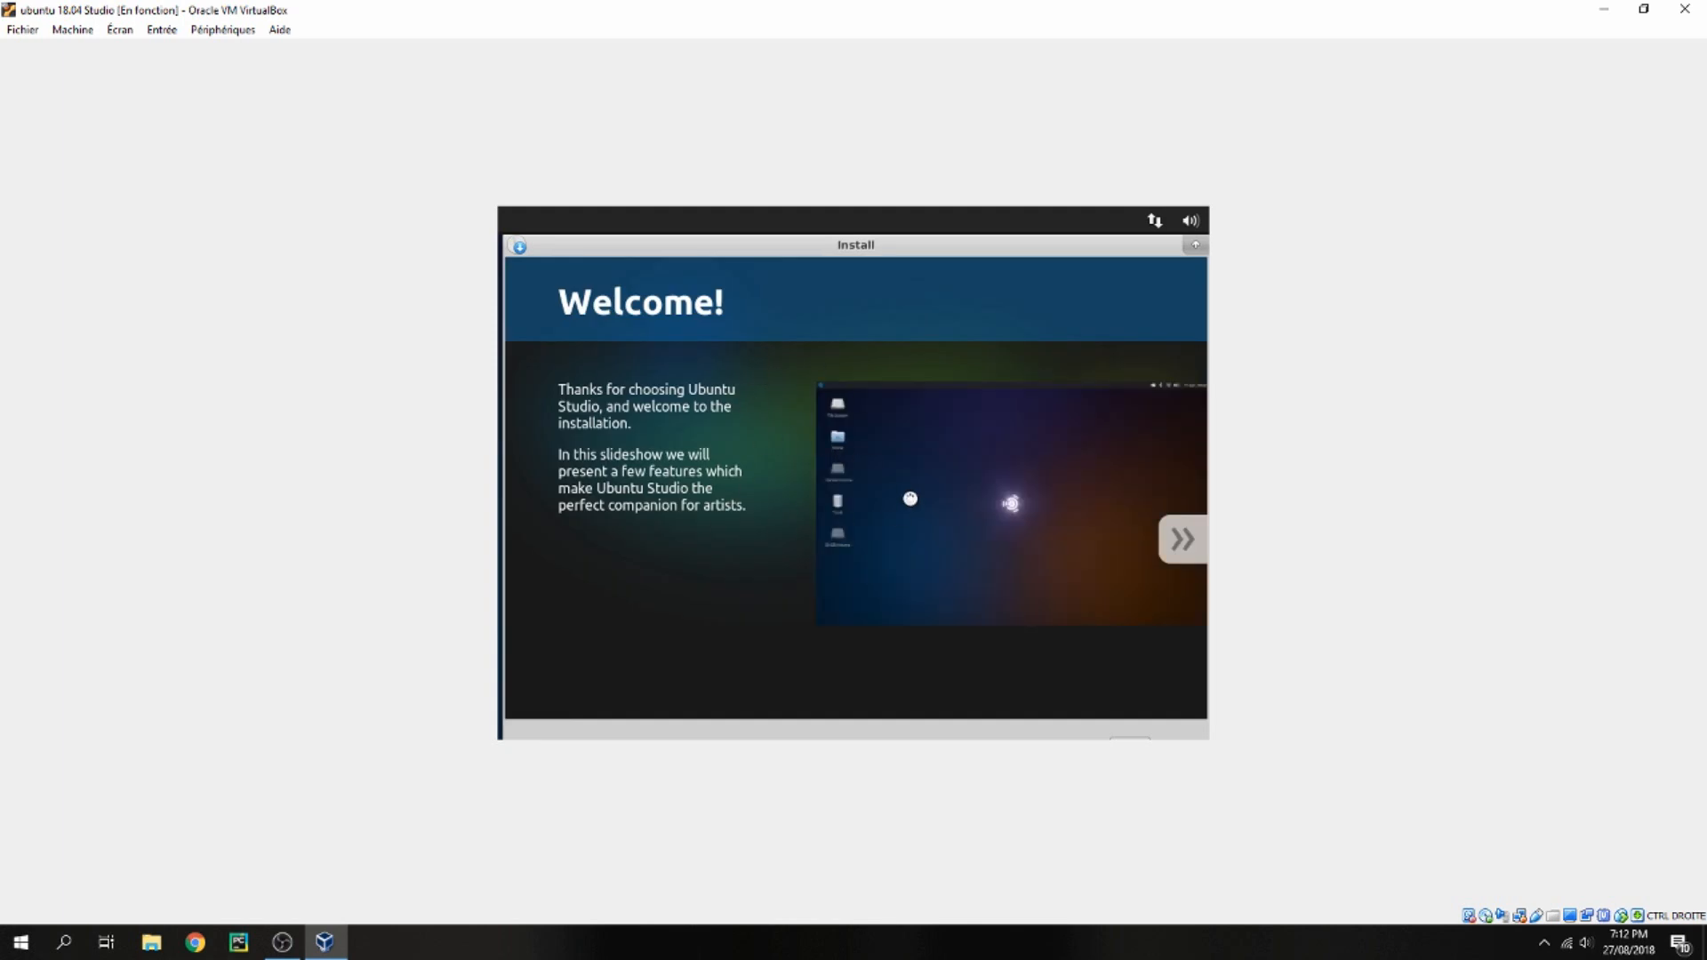
Browse the installer slideshow while the installation runs
click(1181, 540)
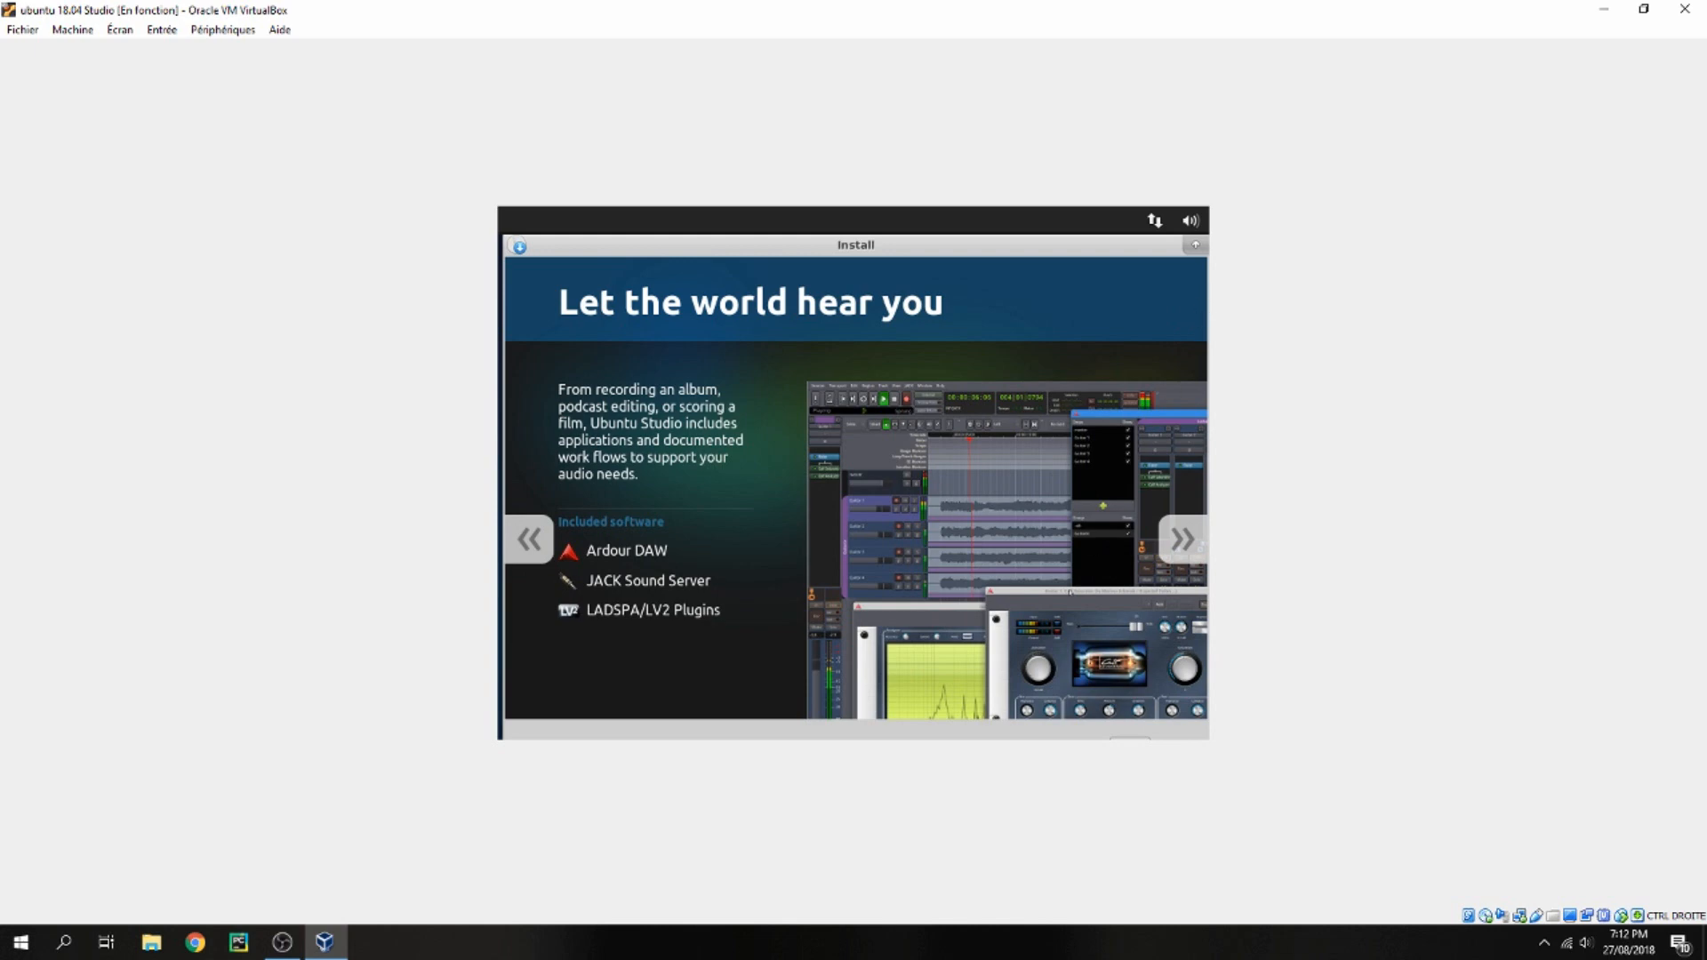
click(733, 951)
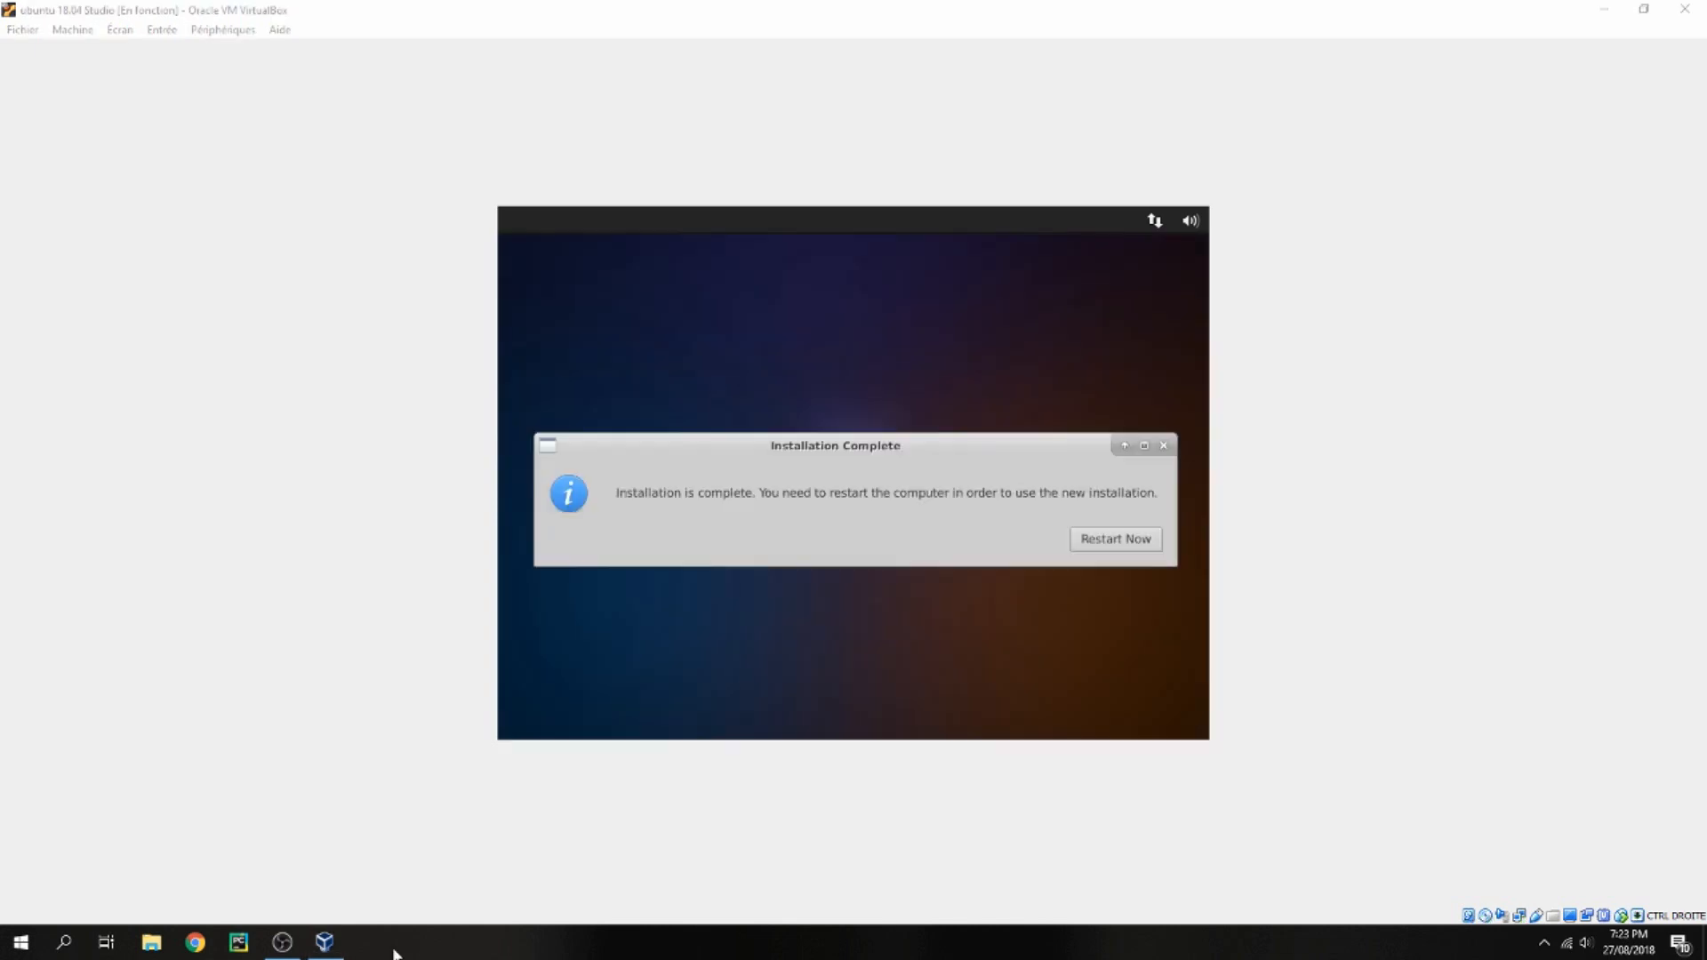
Restart the virtual machine after installation, dismiss the remove-medium prompt, and log in as mtsoftware
drag(801, 438, 807, 405)
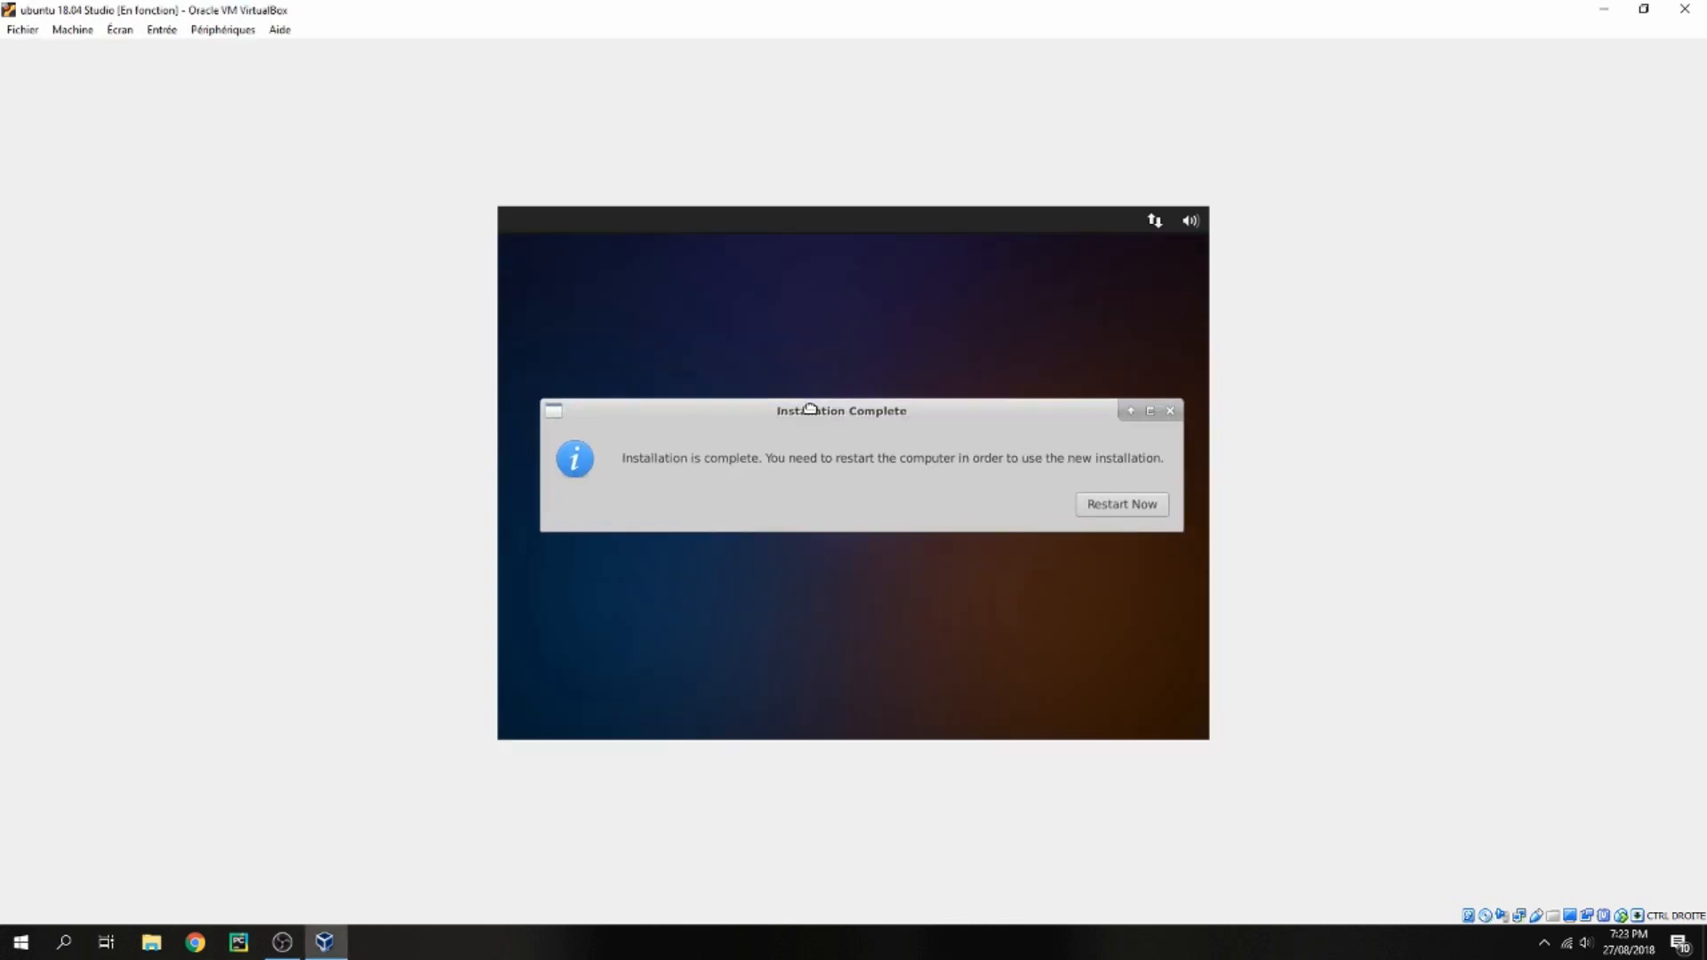
click(1129, 507)
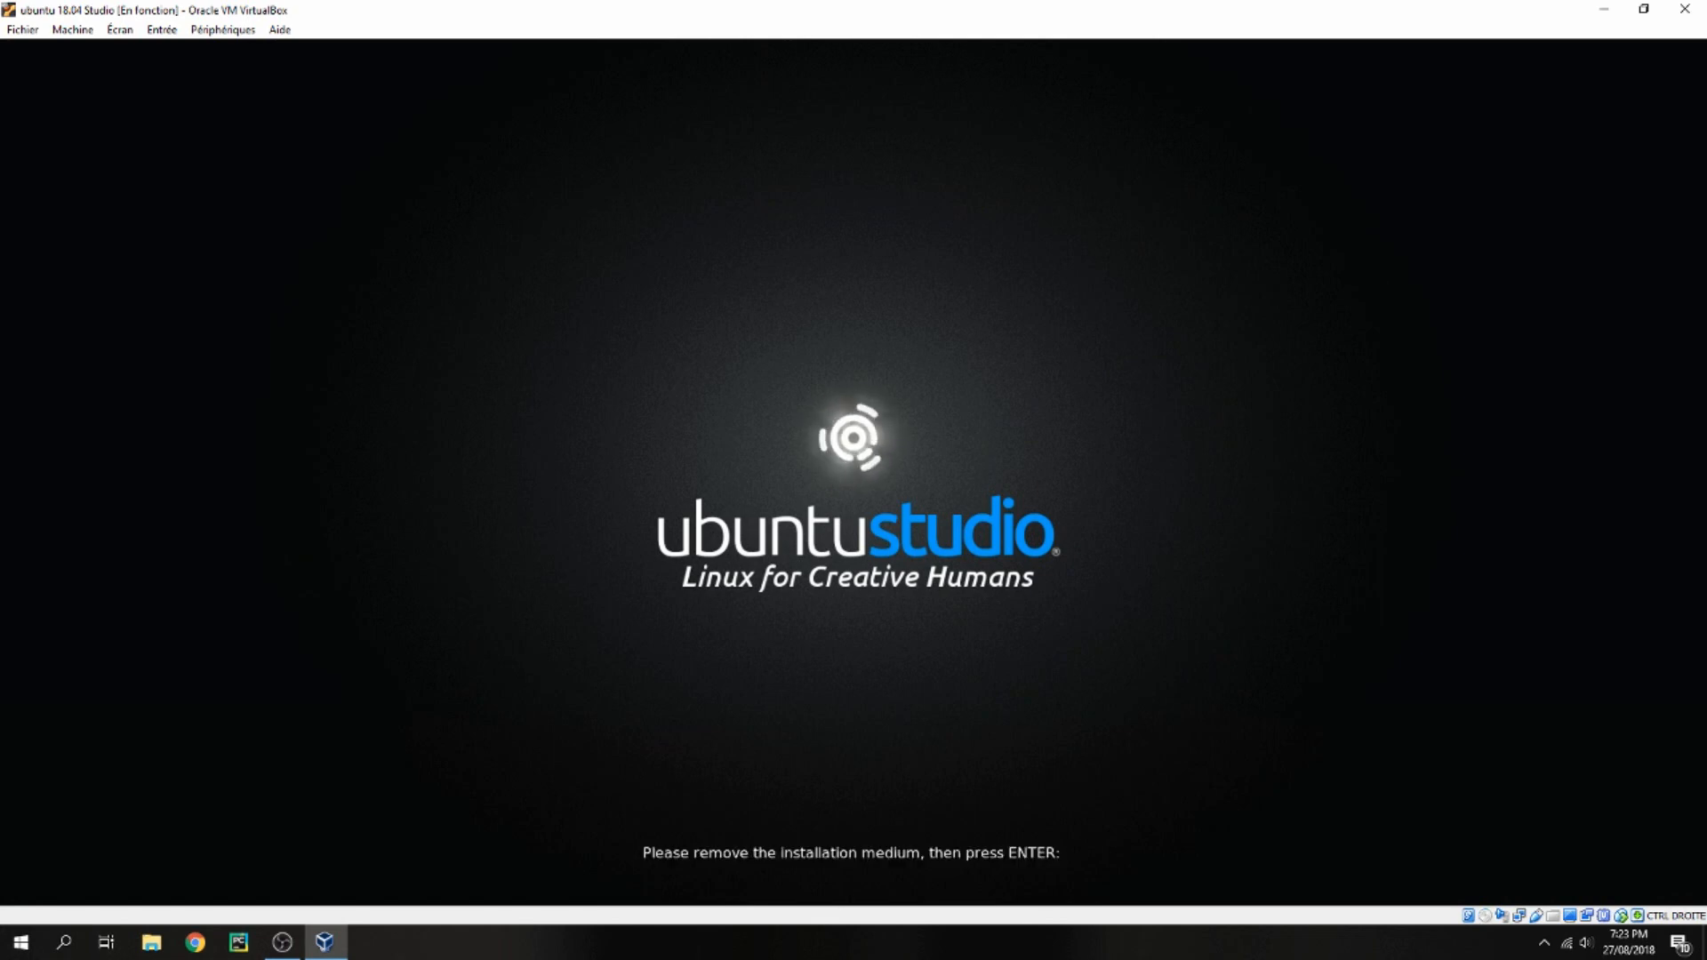
key(Return)
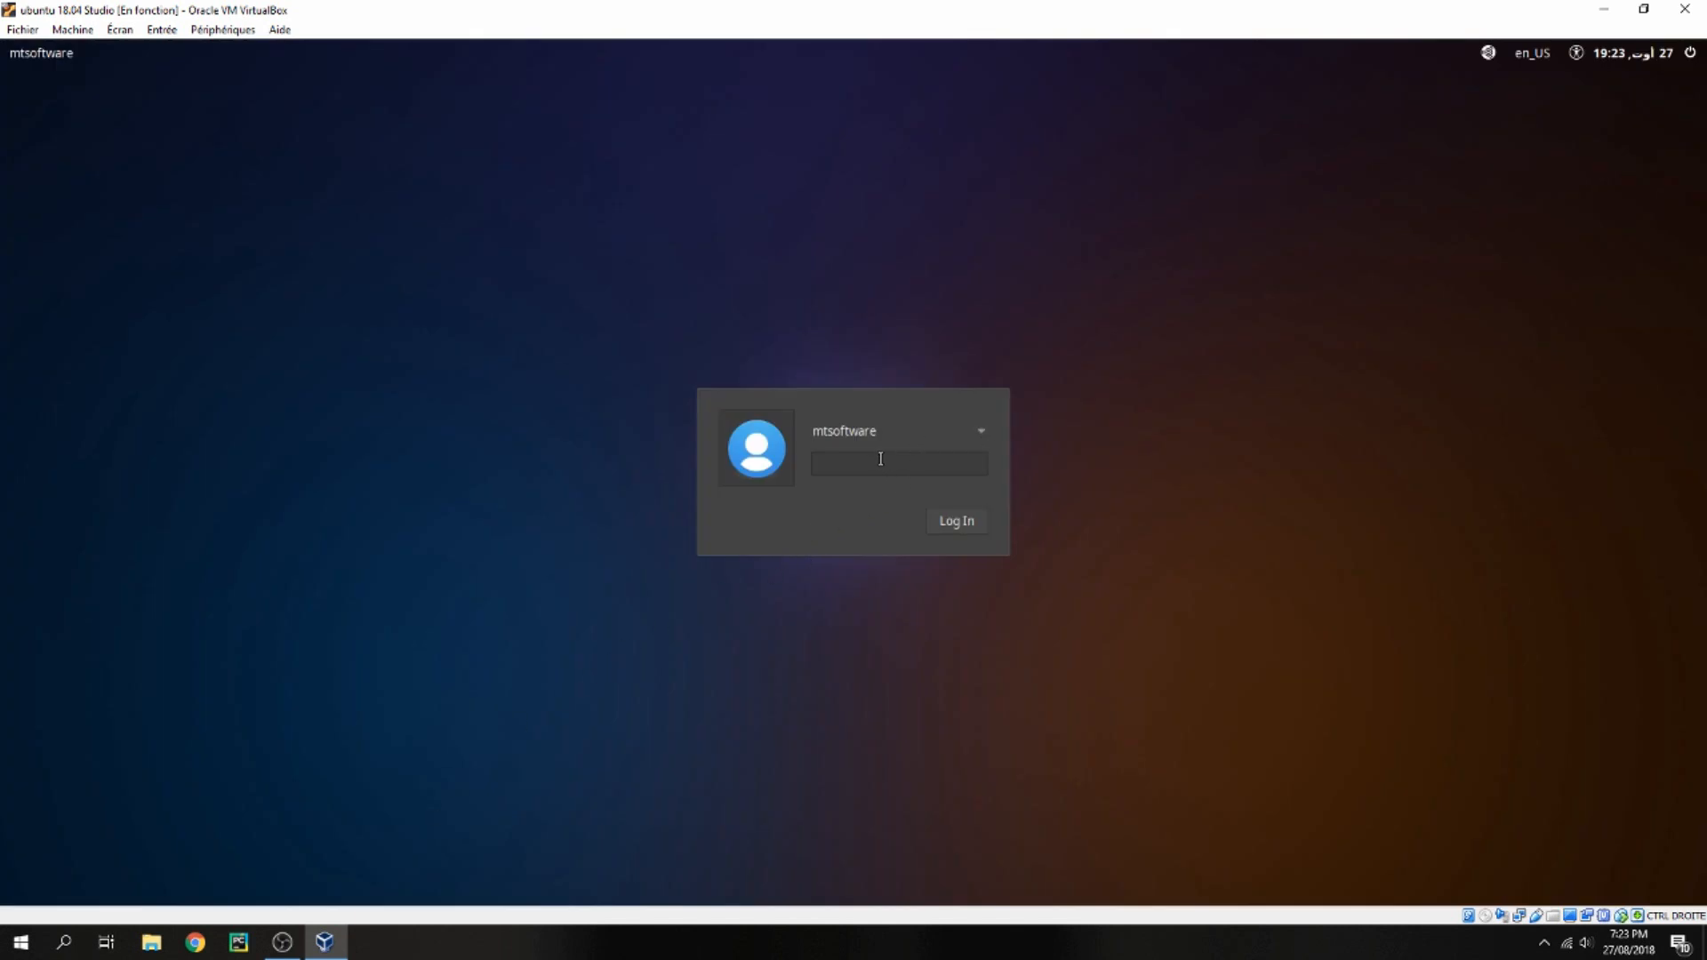
click(959, 518)
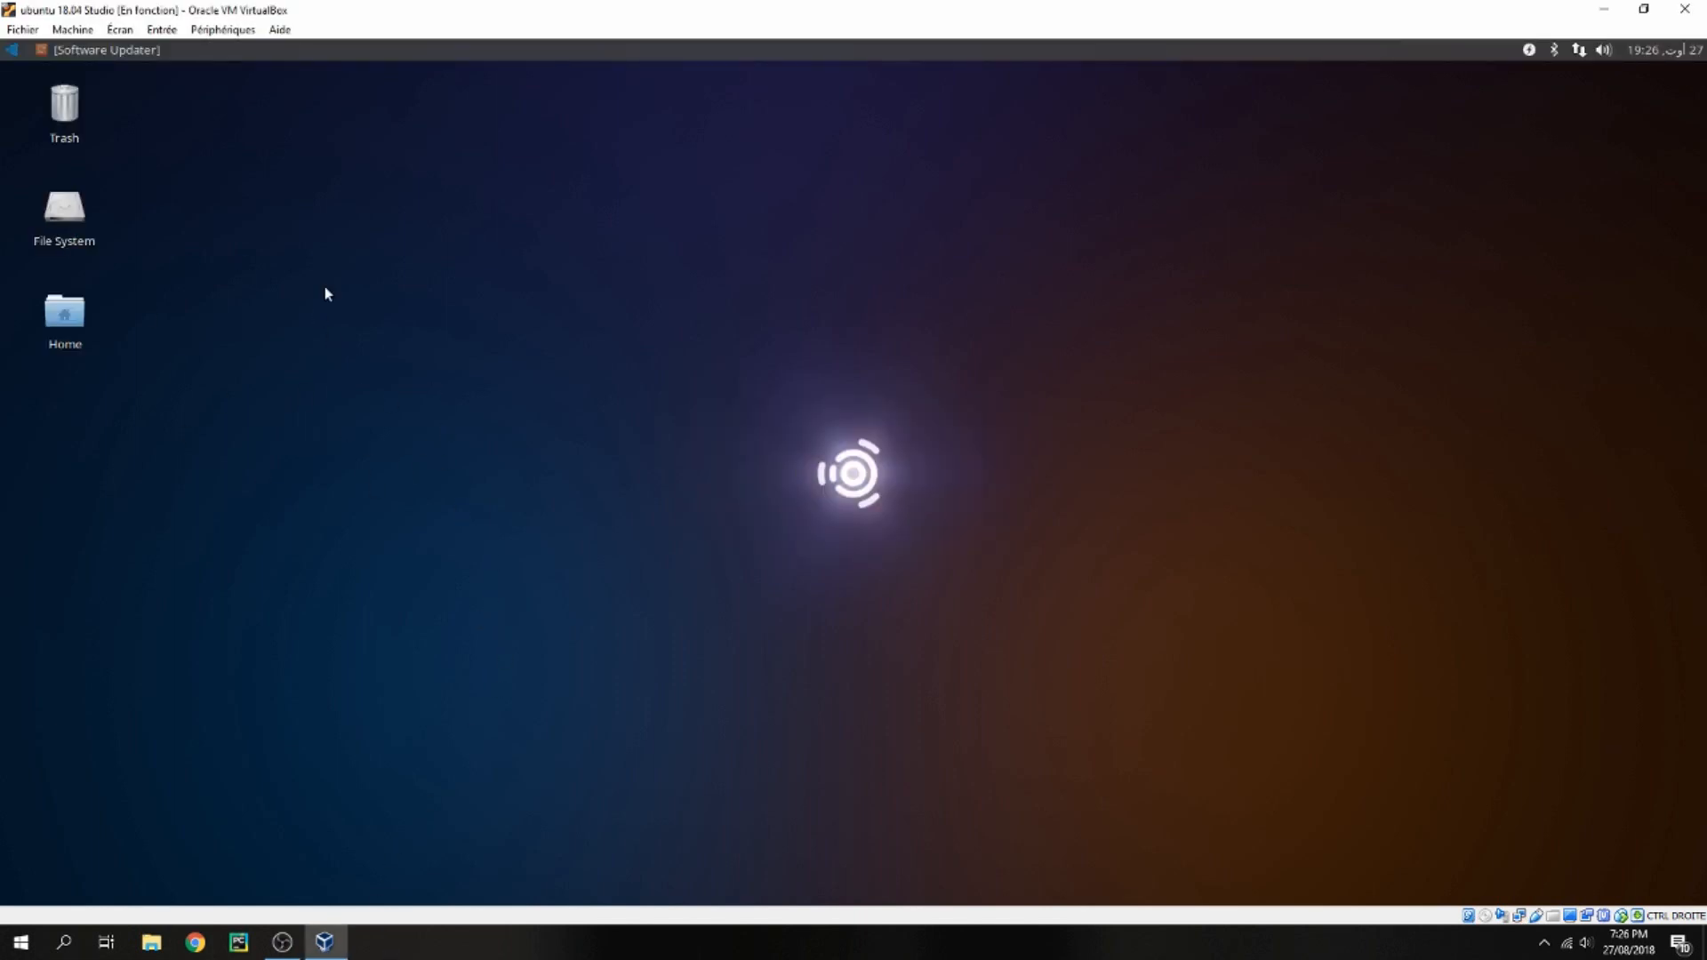
Browse the application menu categories of the new desktop and open, then close, the About Xfce window
click(12, 49)
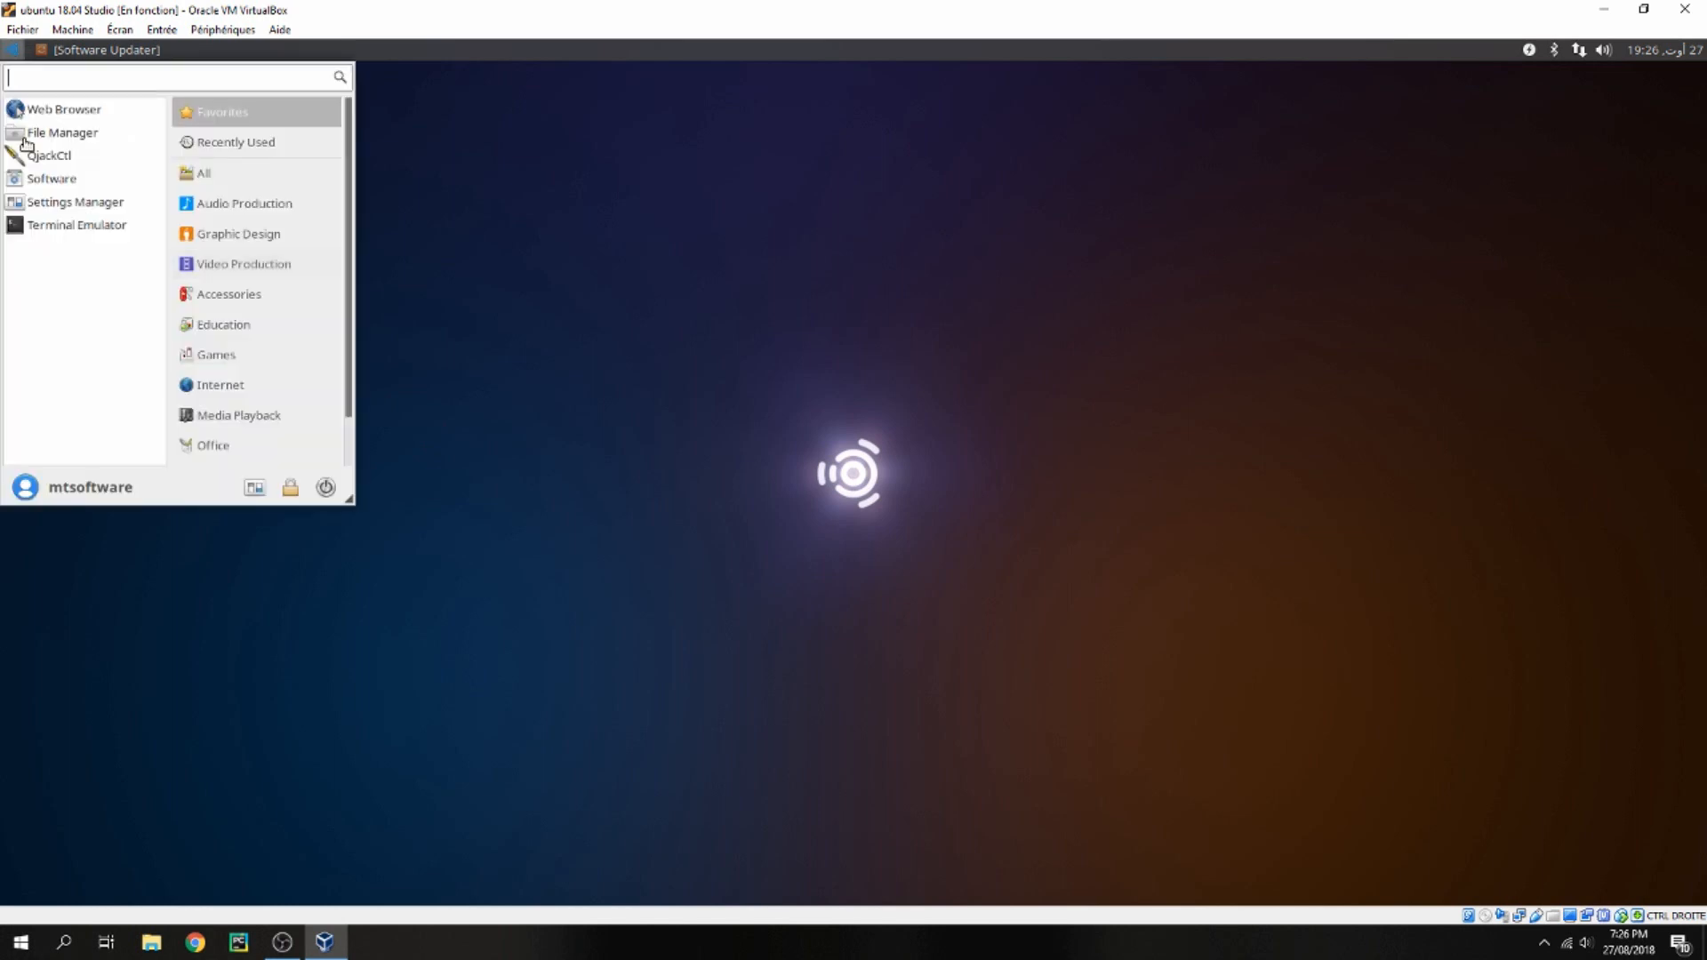
click(249, 205)
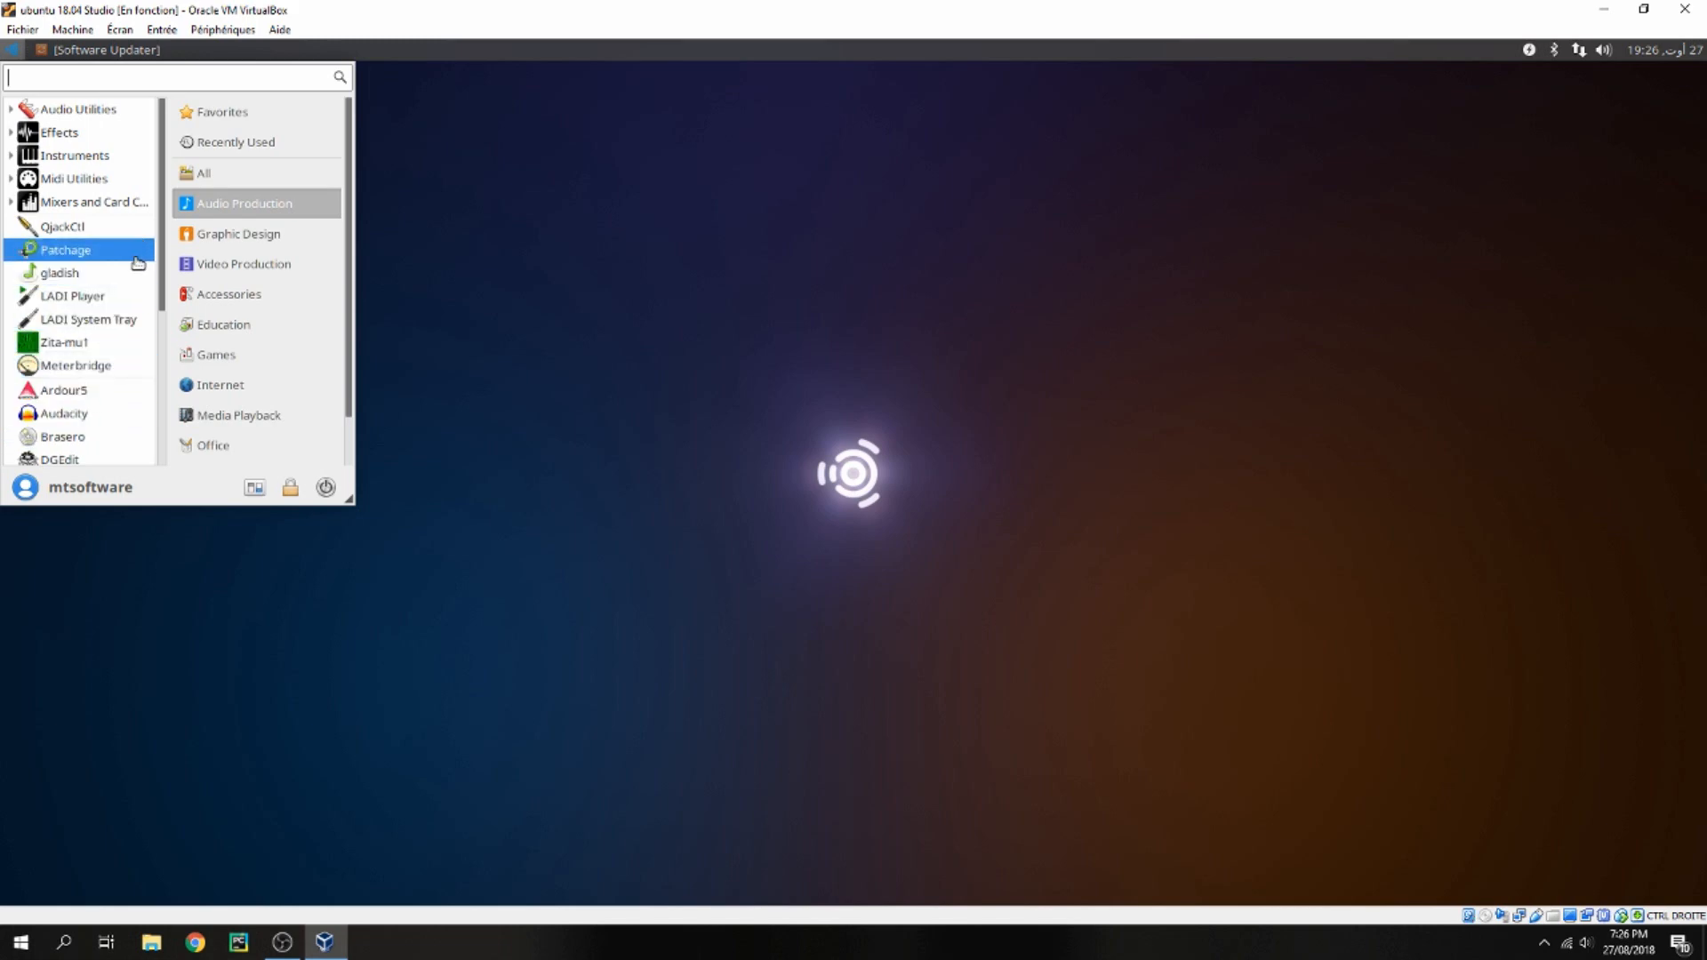
click(233, 236)
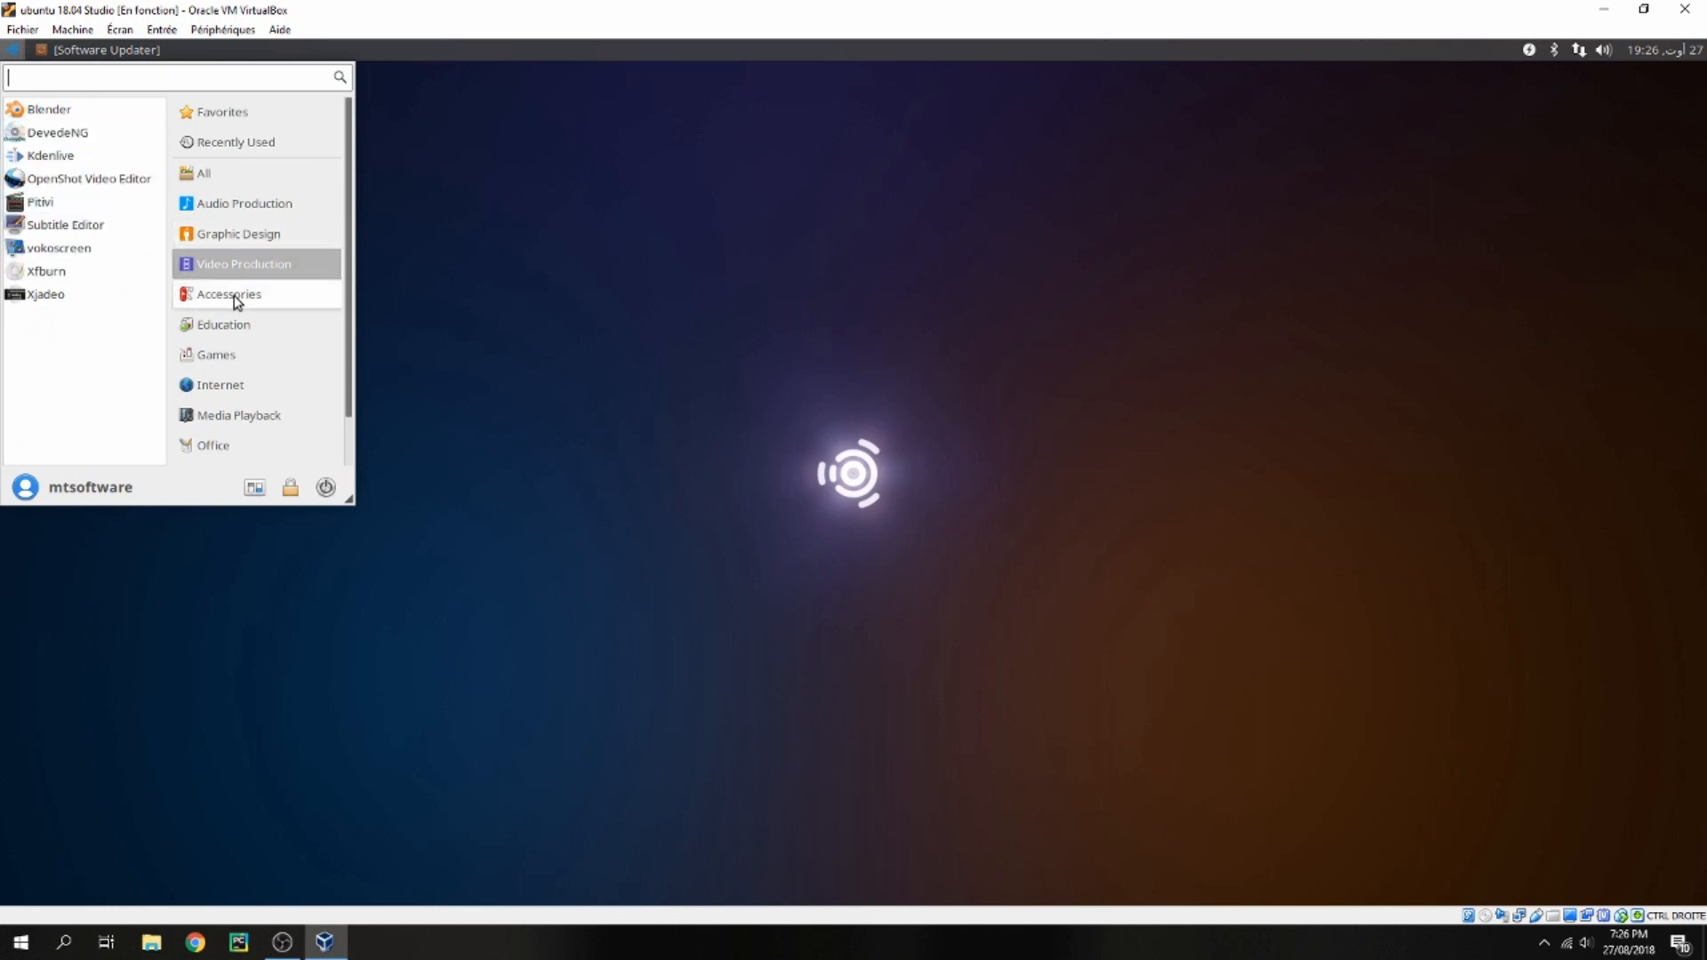
click(234, 334)
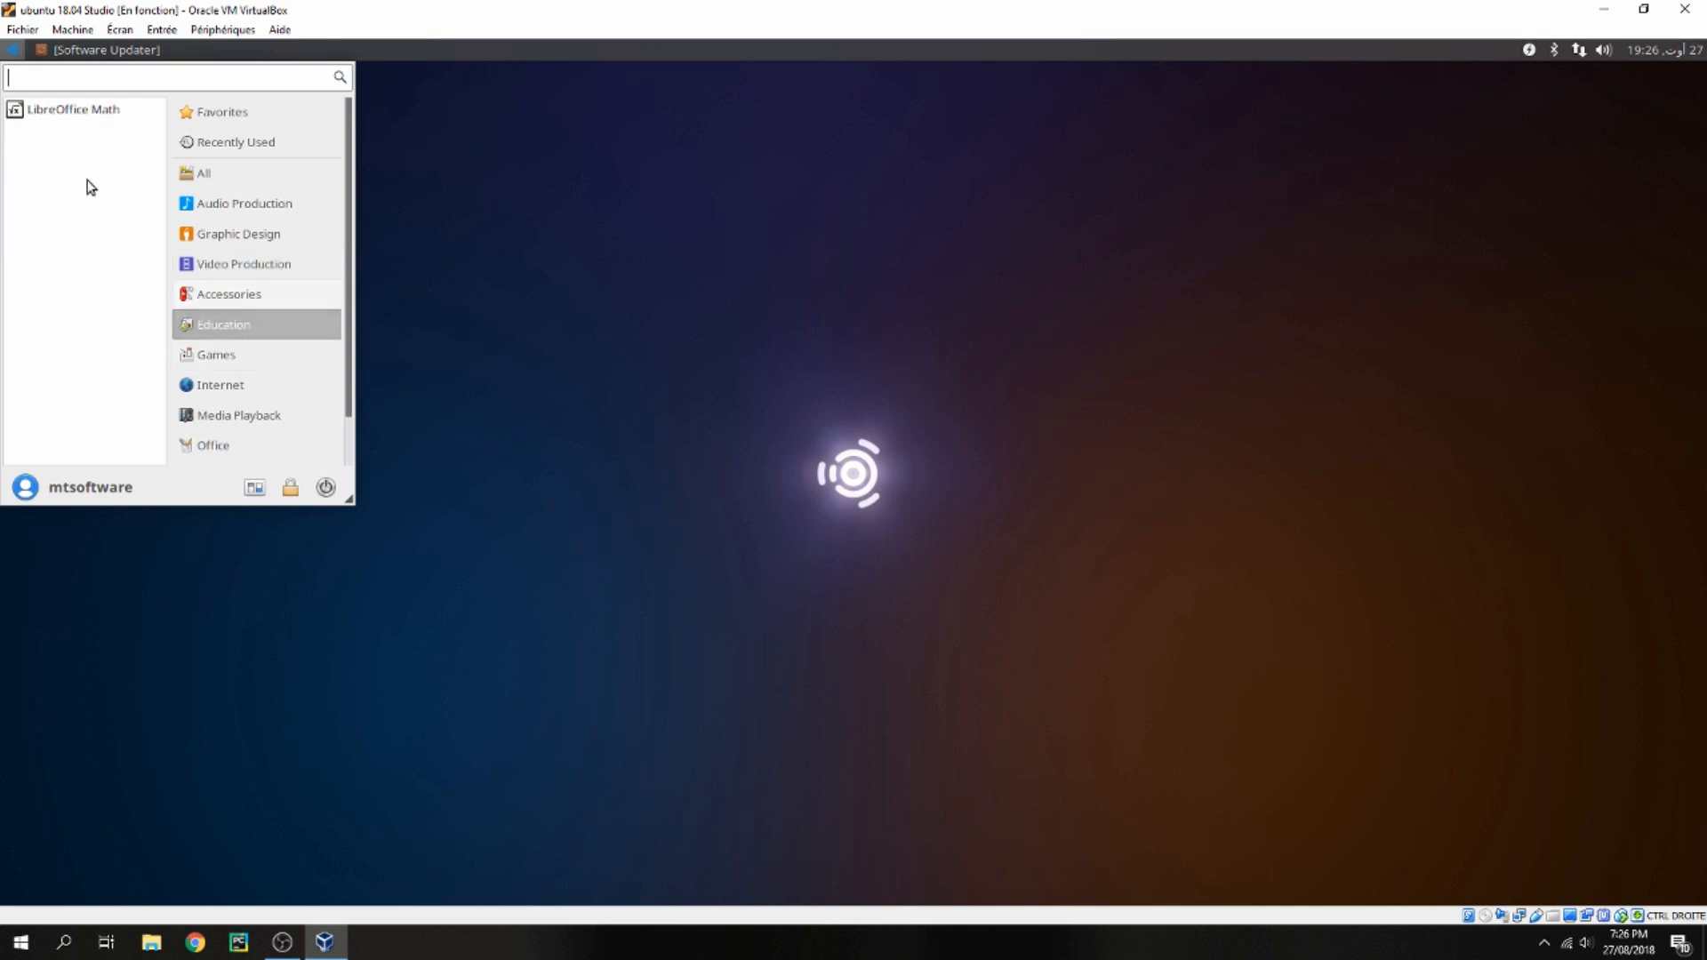
click(221, 302)
scroll(267, 356, down, 1)
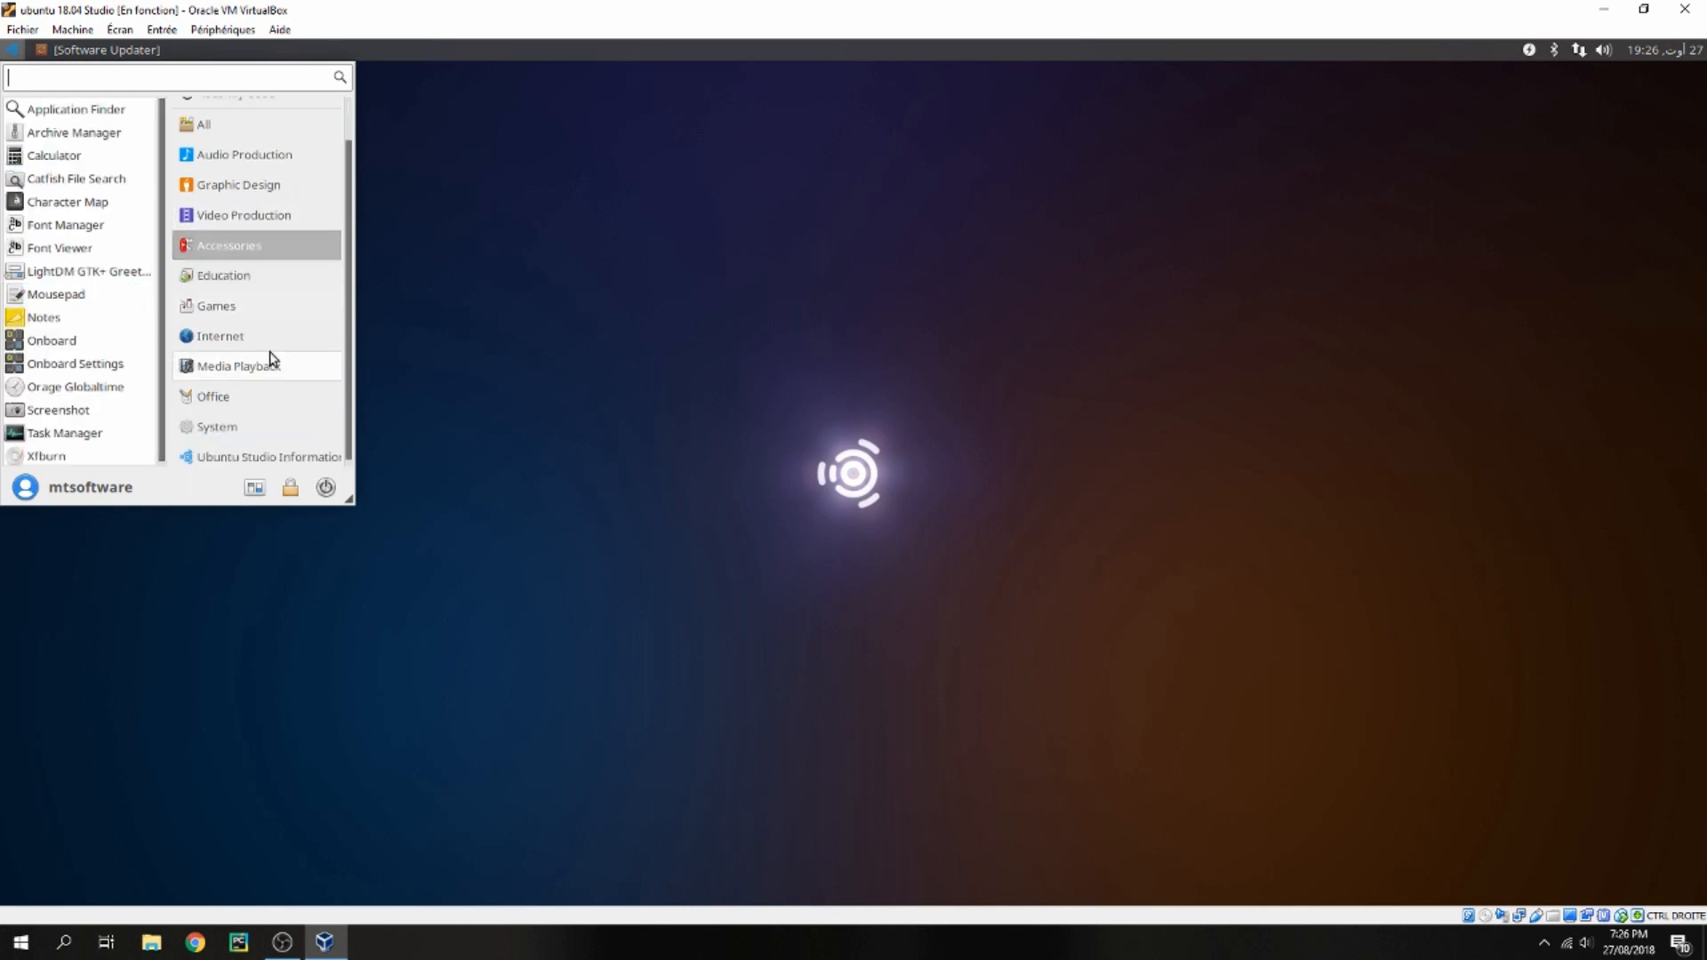
click(233, 305)
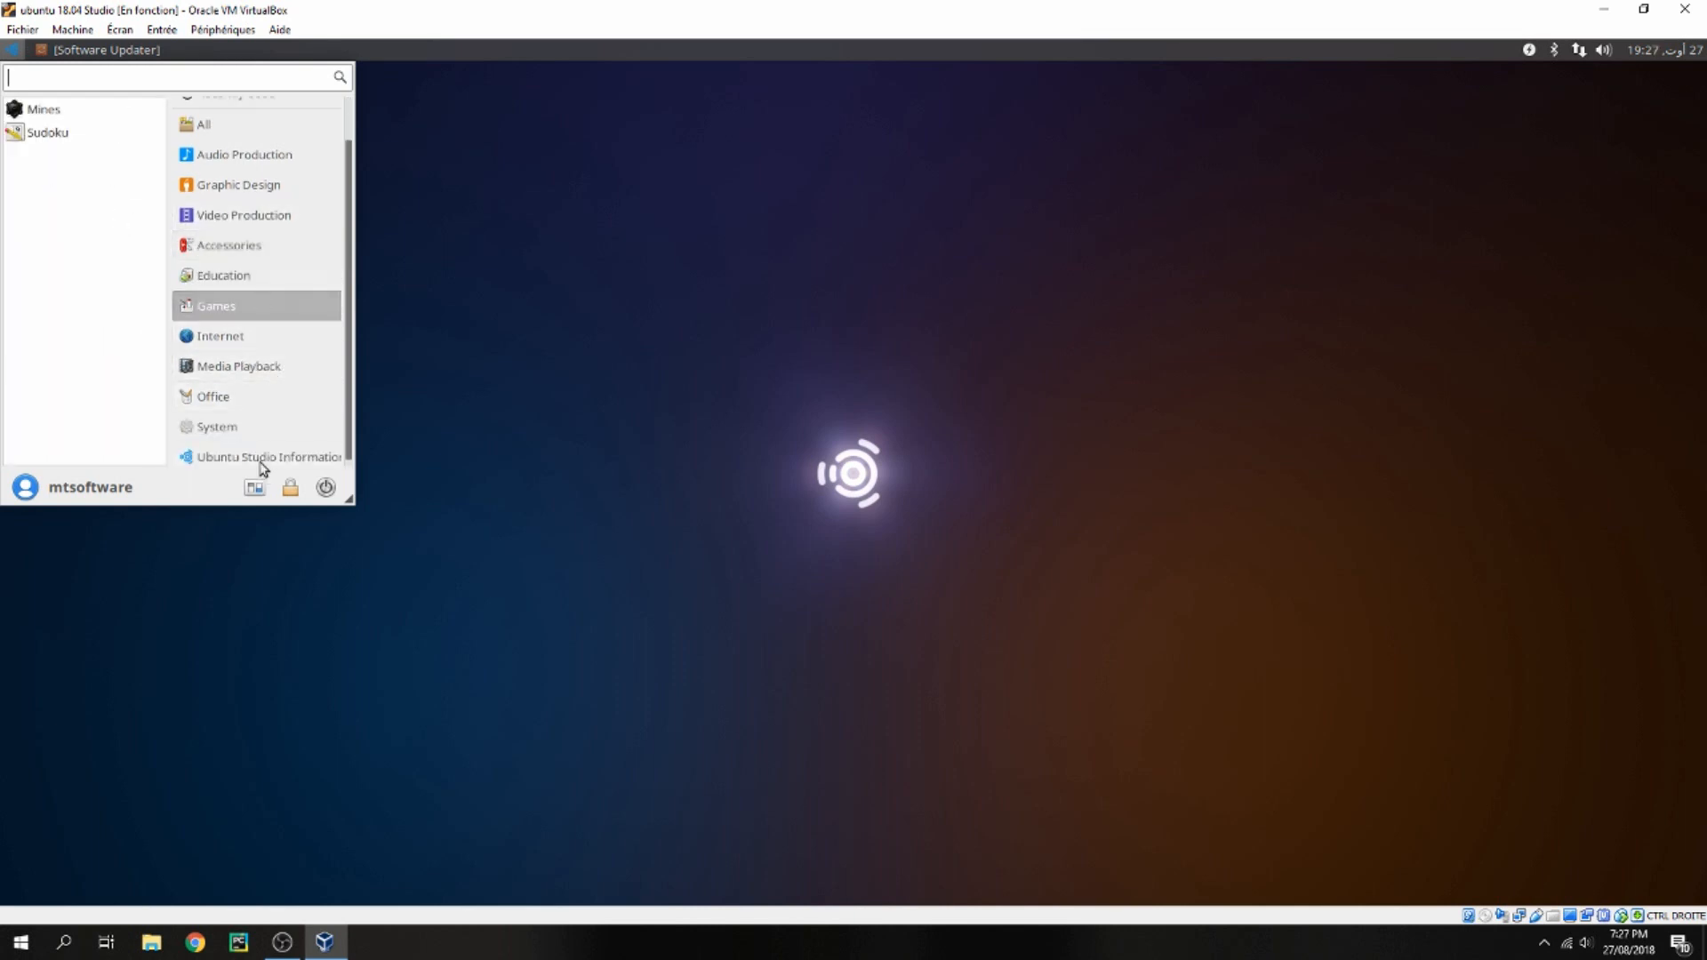
click(237, 429)
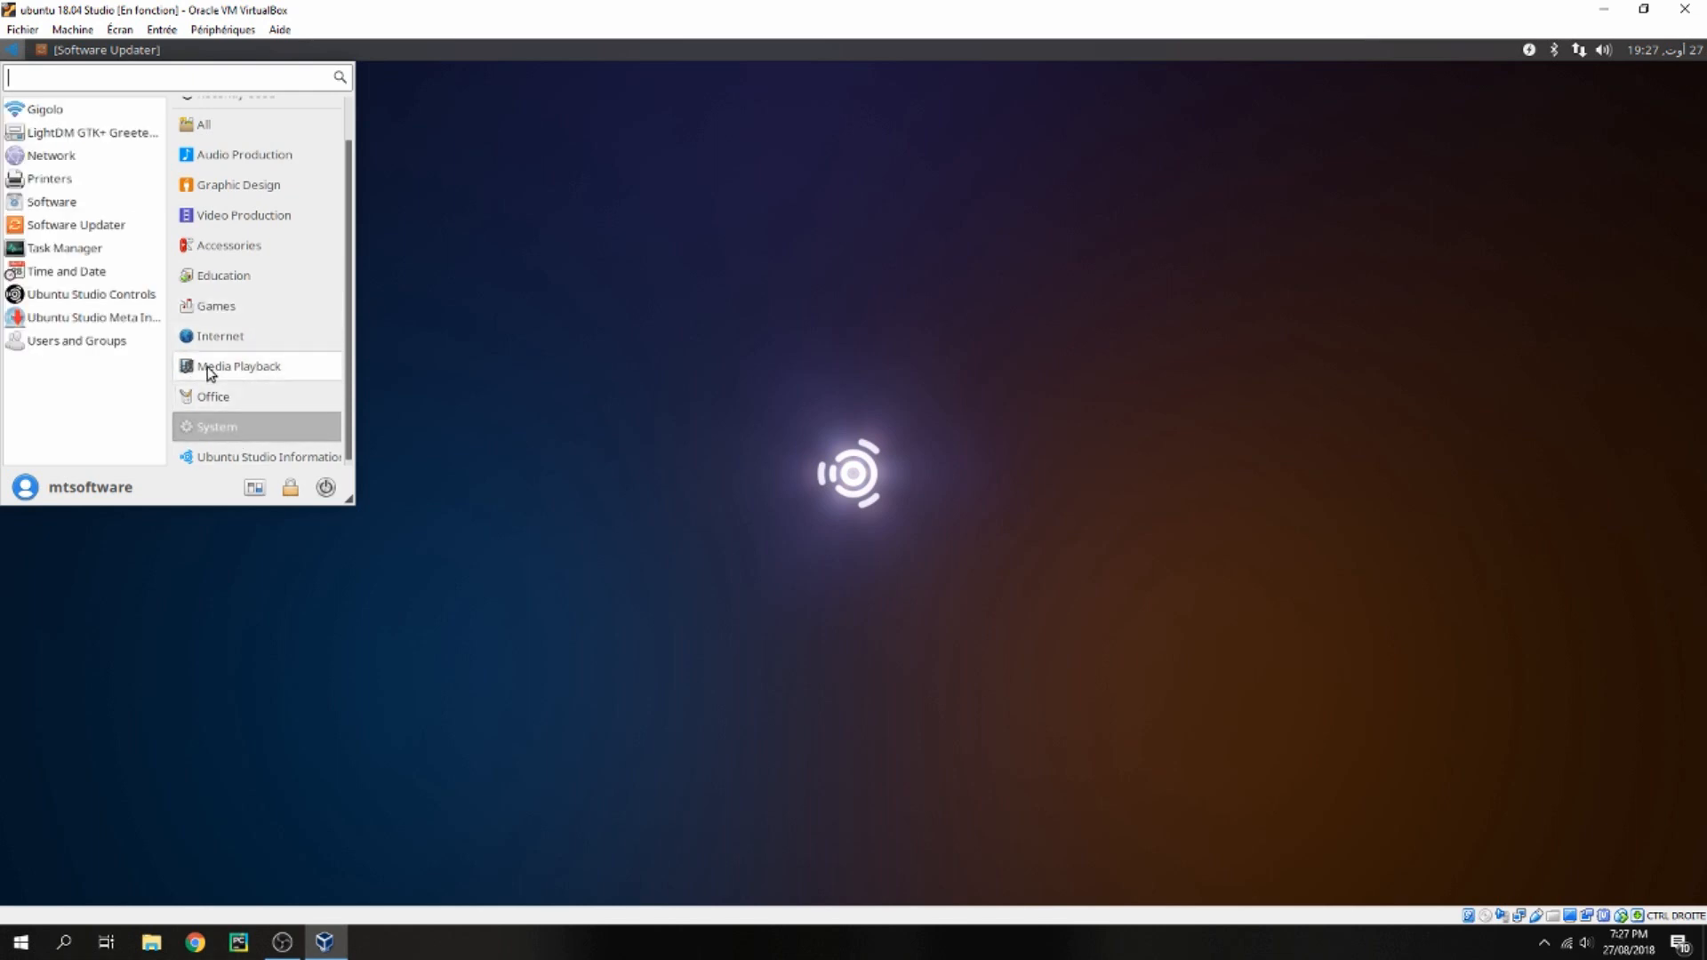
click(239, 458)
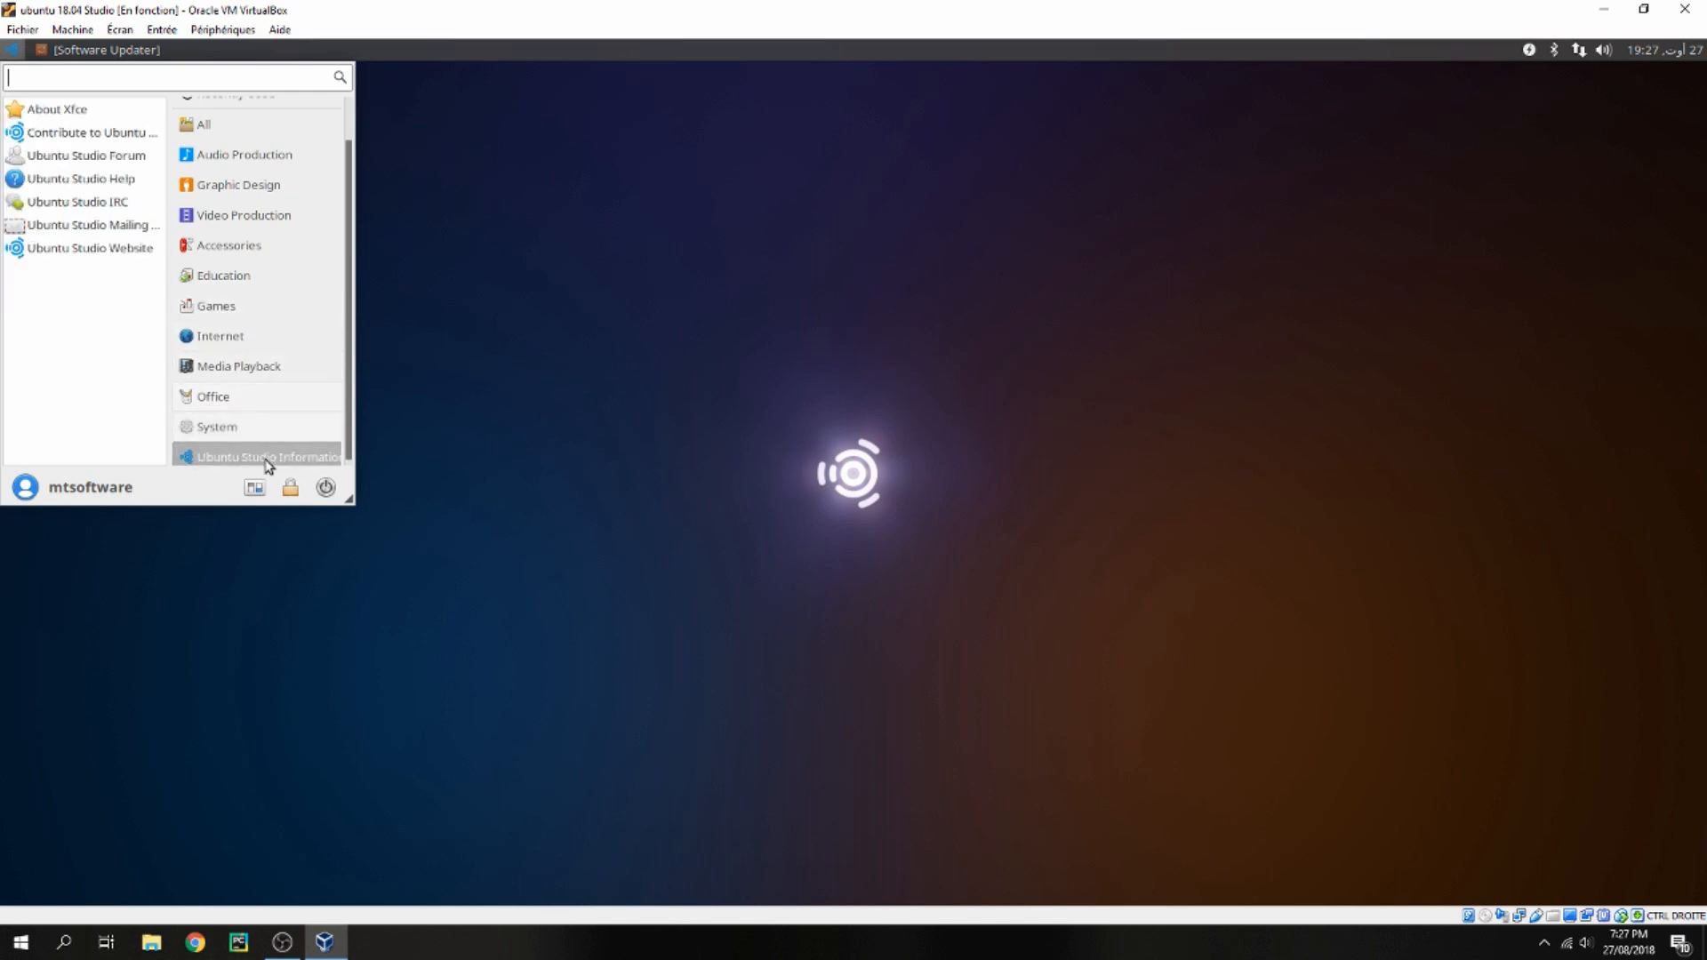
click(50, 111)
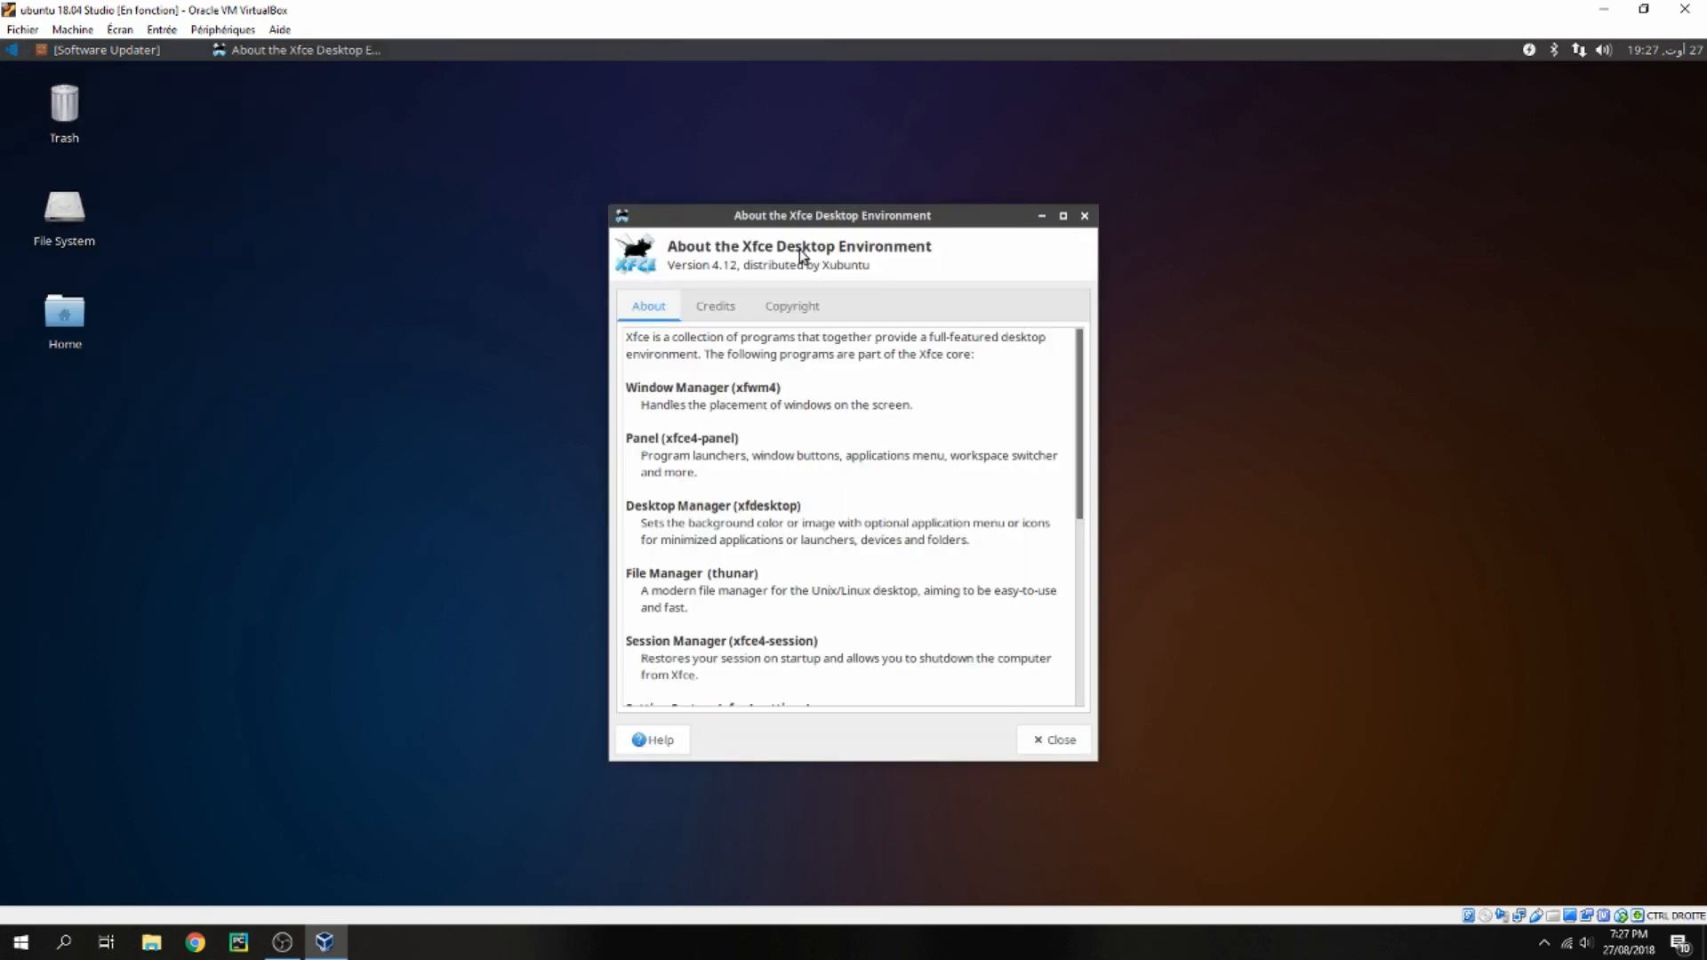
click(1084, 215)
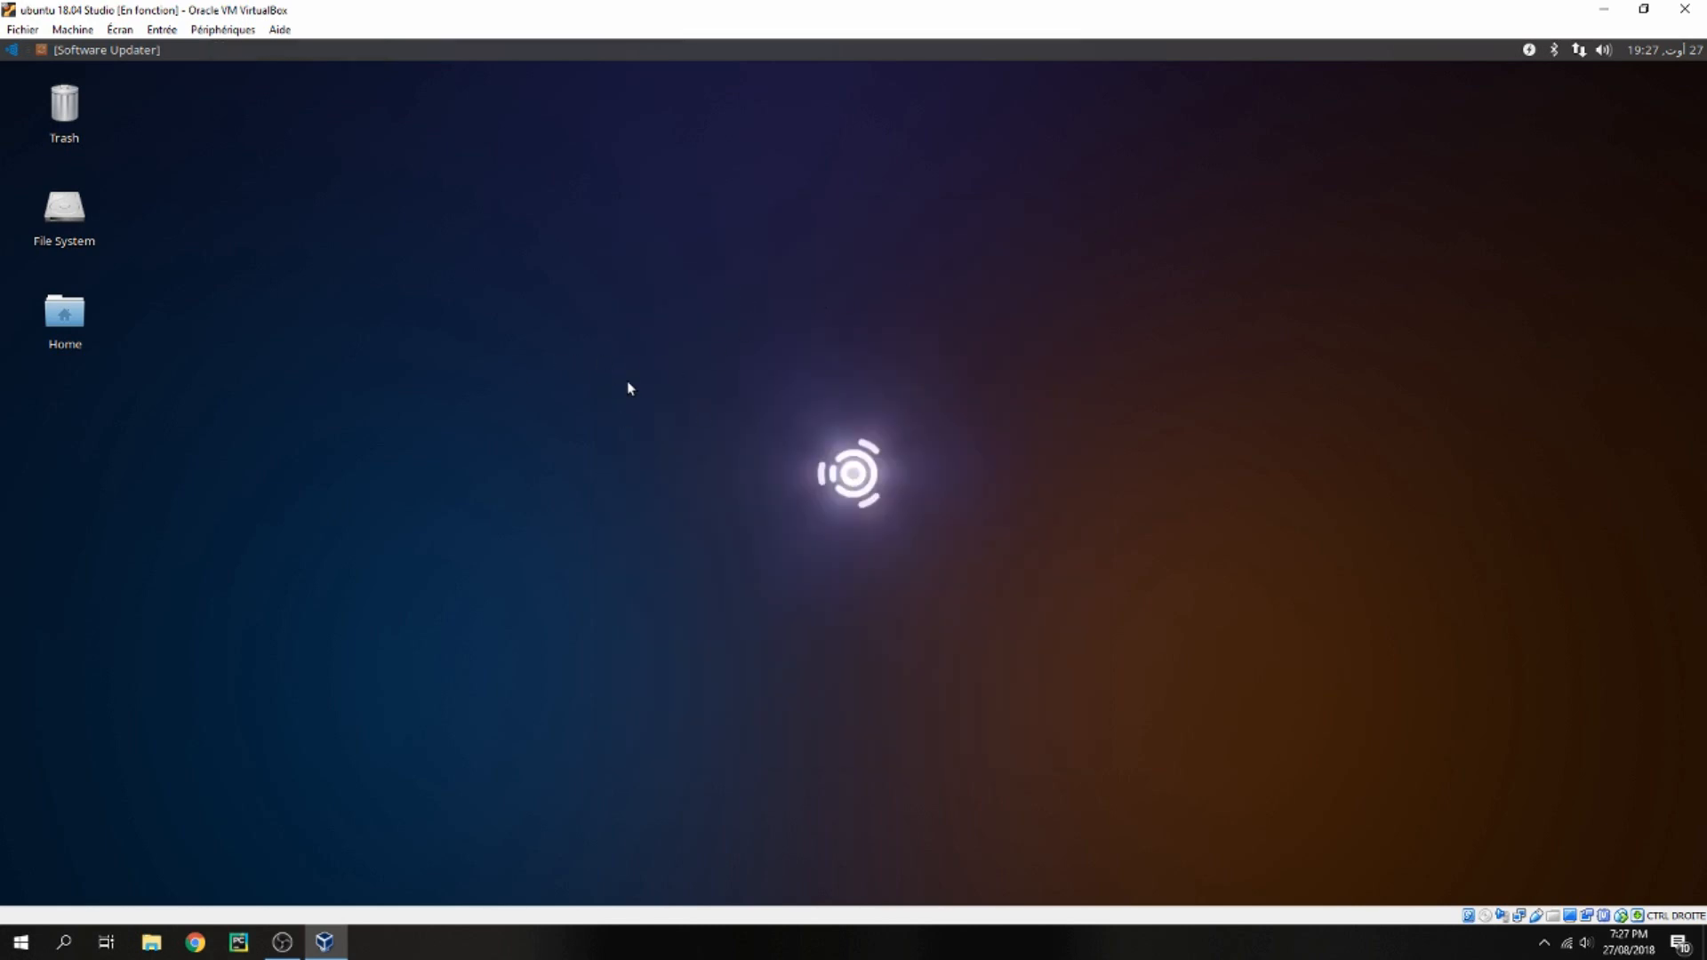